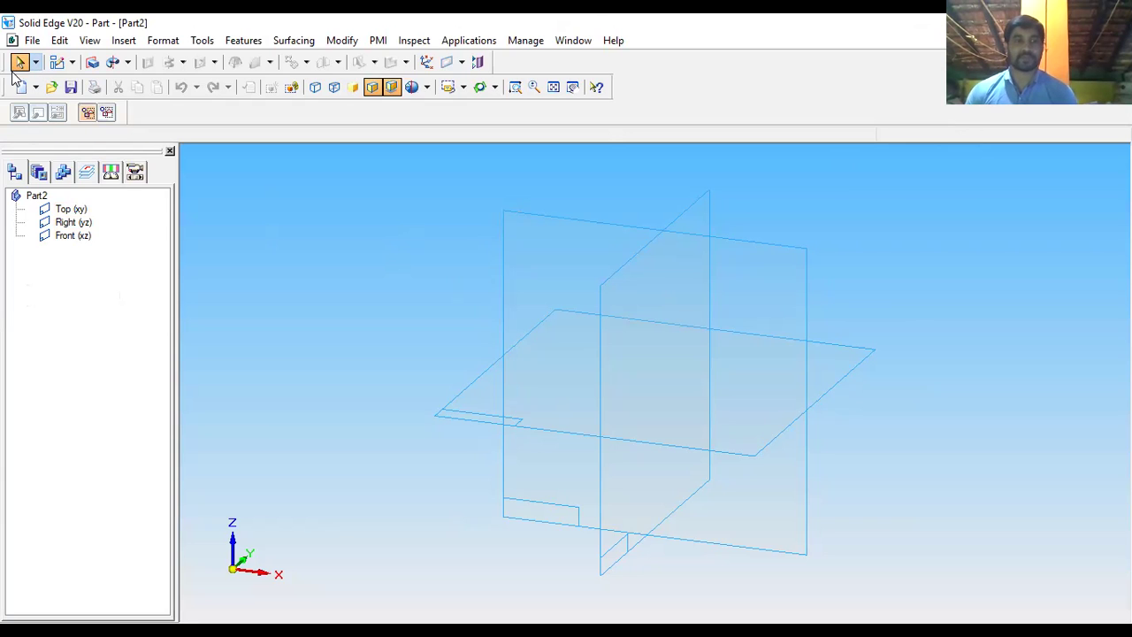
# Start an extruded protrusion on the Front (xz) plane and sketch a rectangle about 122 by 91 mm around the origin.
pyautogui.click(92, 63)
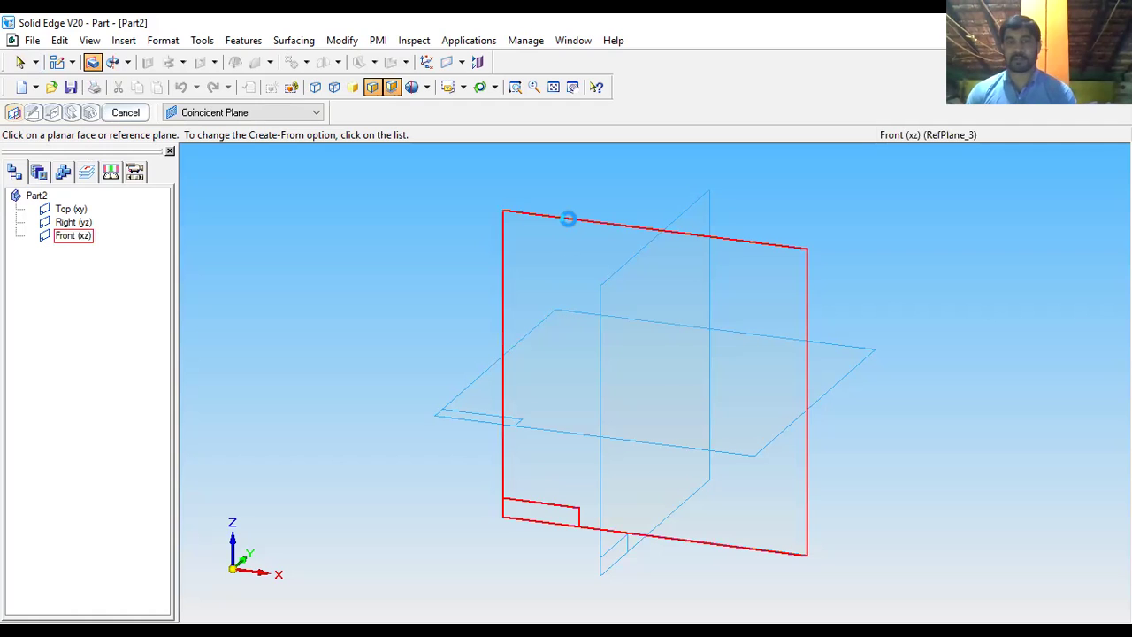
pyautogui.click(568, 218)
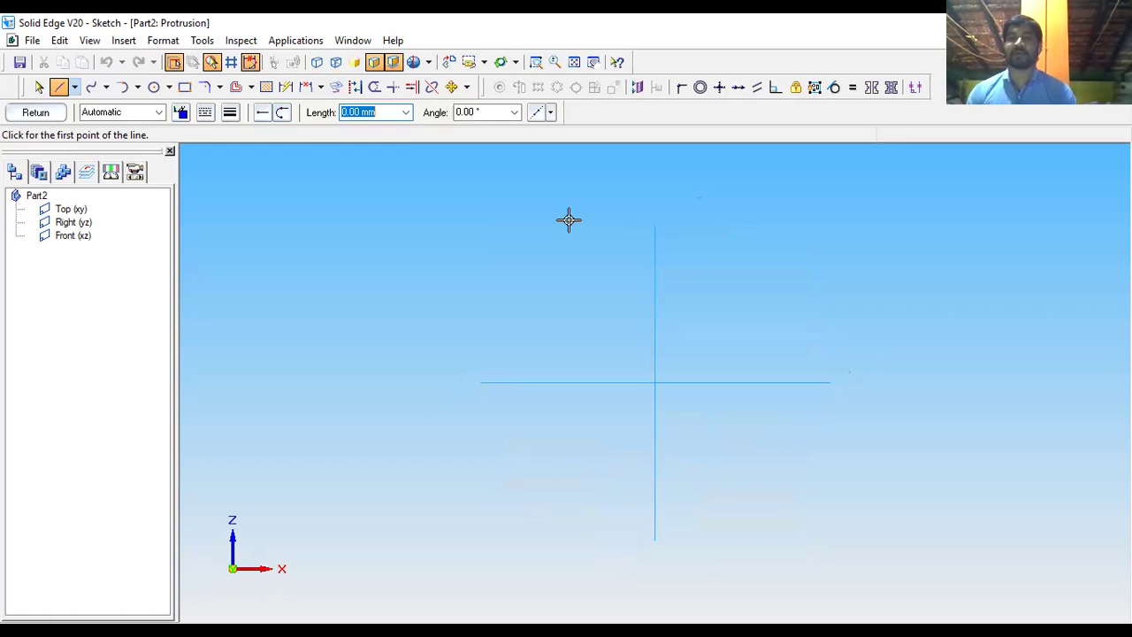
pyautogui.click(185, 90)
pyautogui.click(485, 247)
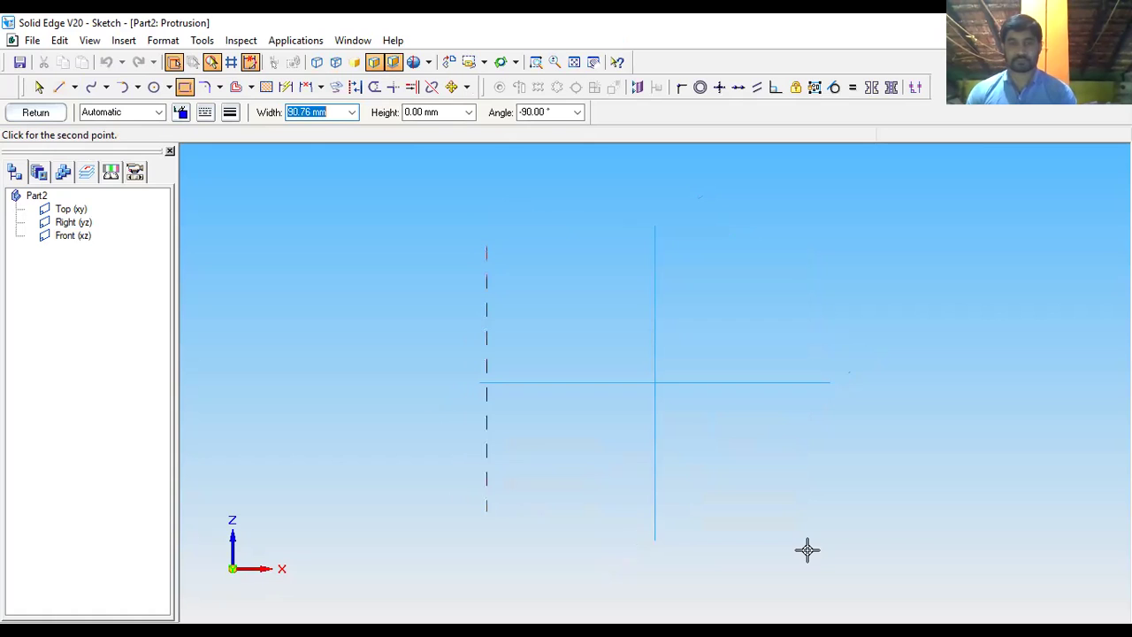
pyautogui.click(839, 541)
pyautogui.click(841, 541)
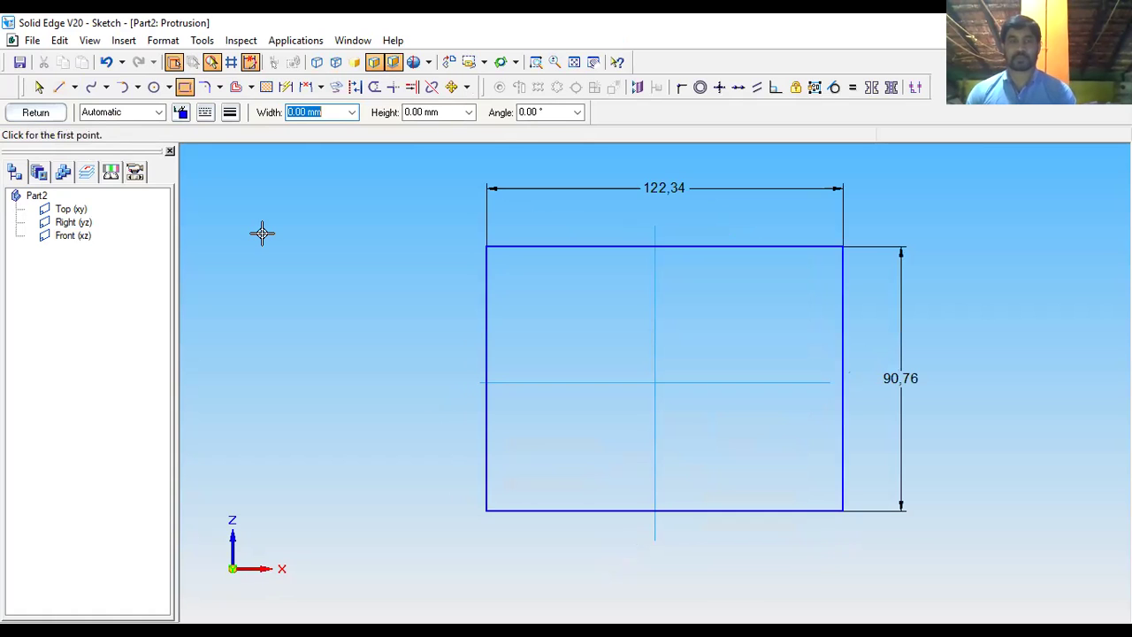
# Set the rectangle's width to 150 mm and its height to 100 mm.
pyautogui.click(39, 87)
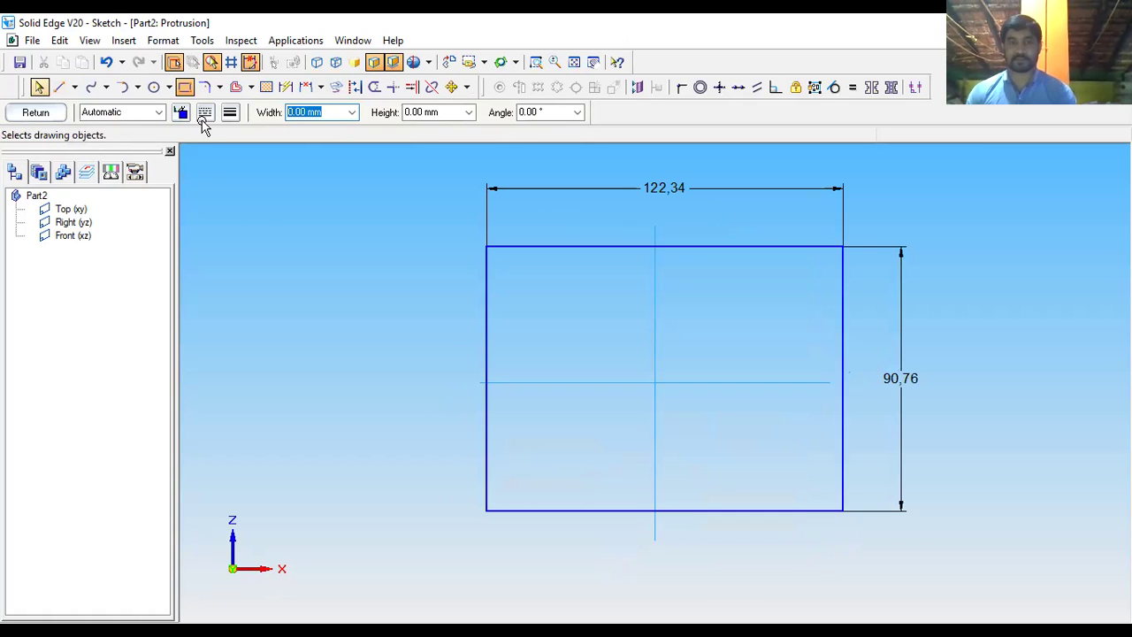
pyautogui.click(665, 205)
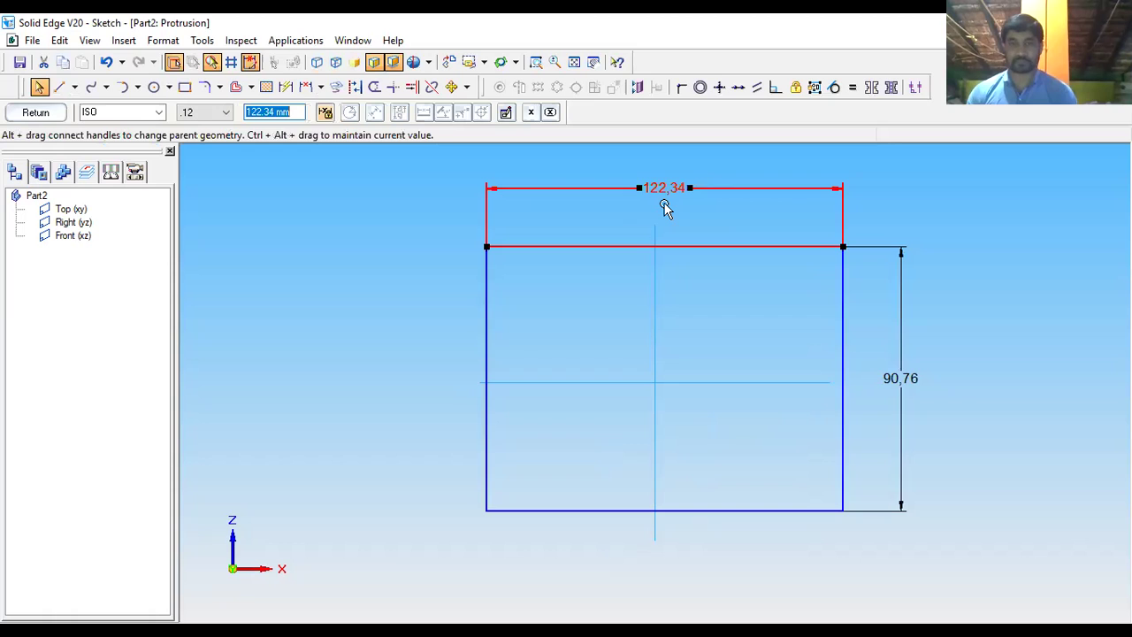
pyautogui.write('15')
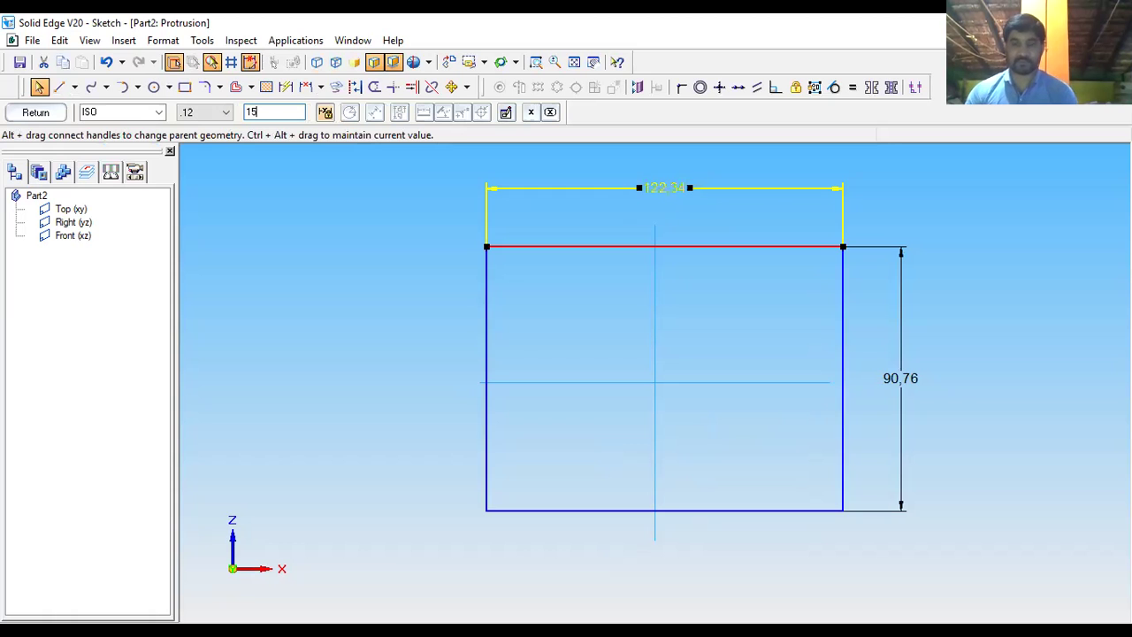
pyautogui.write('0')
pyautogui.press('Return')
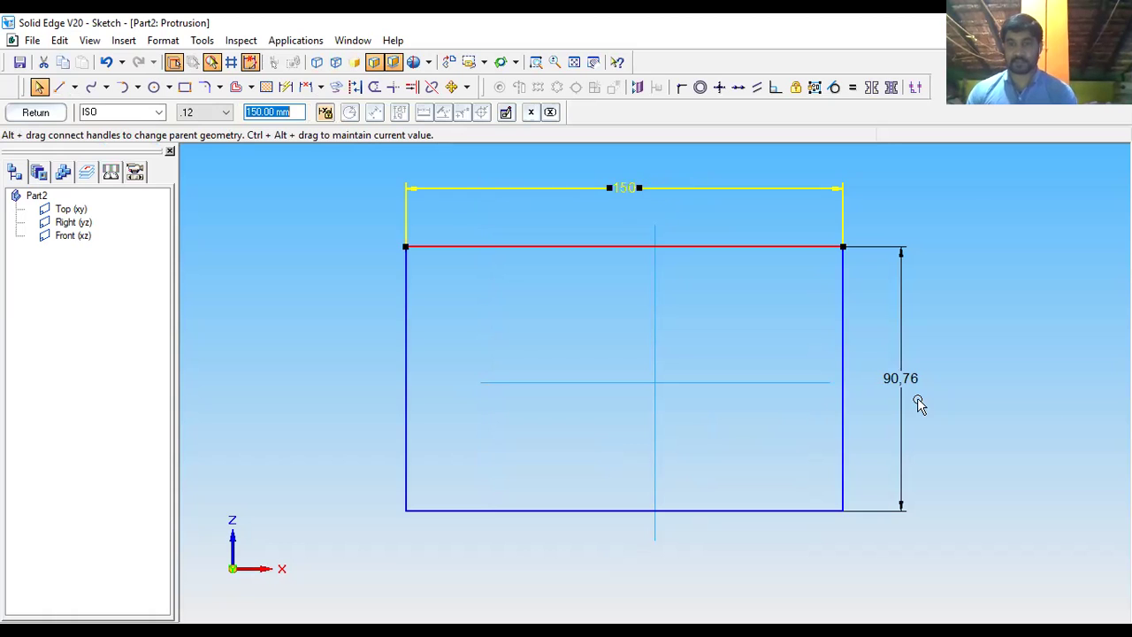
pyautogui.click(901, 395)
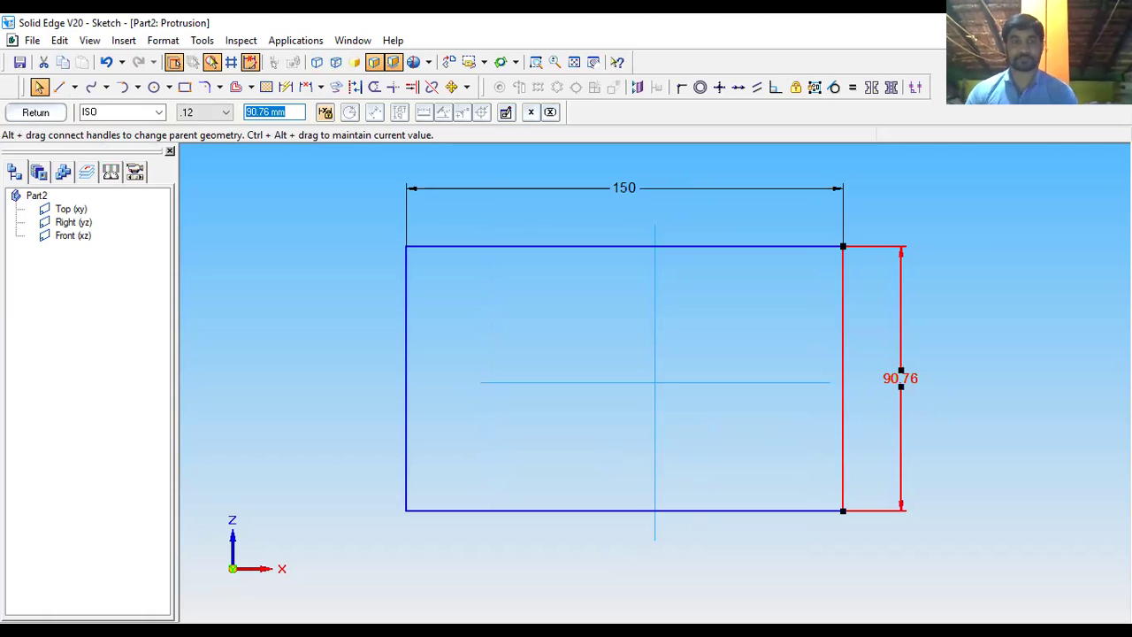
pyautogui.write('100')
pyautogui.press('Return')
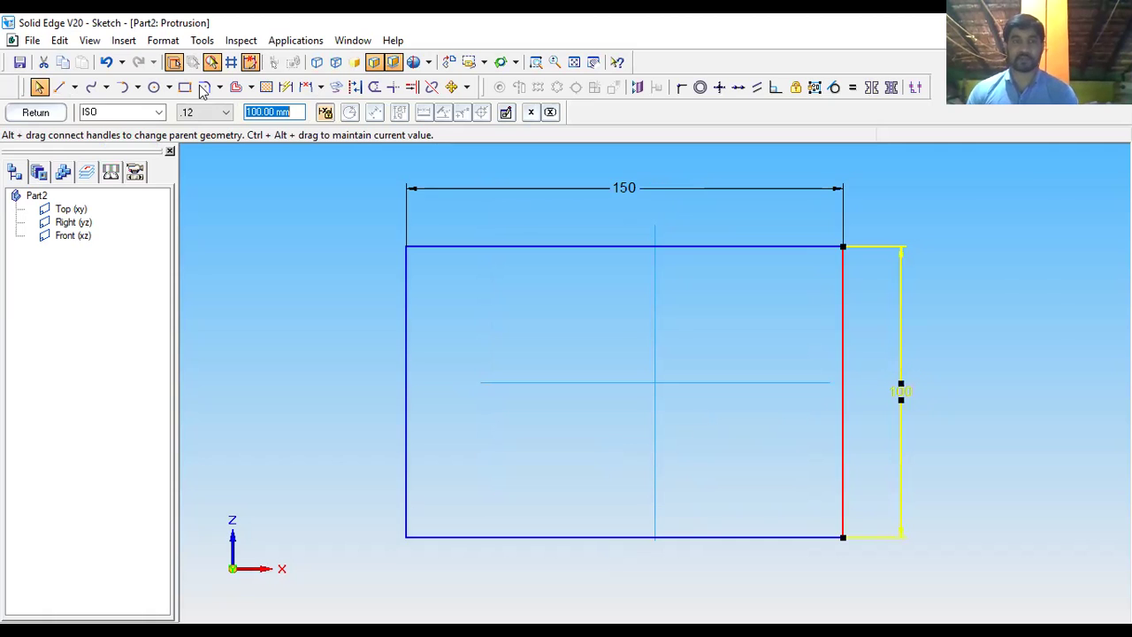
# Dimension the rectangle's left edge from the vertical reference line and set the distance to 75 mm.
pyautogui.click(286, 86)
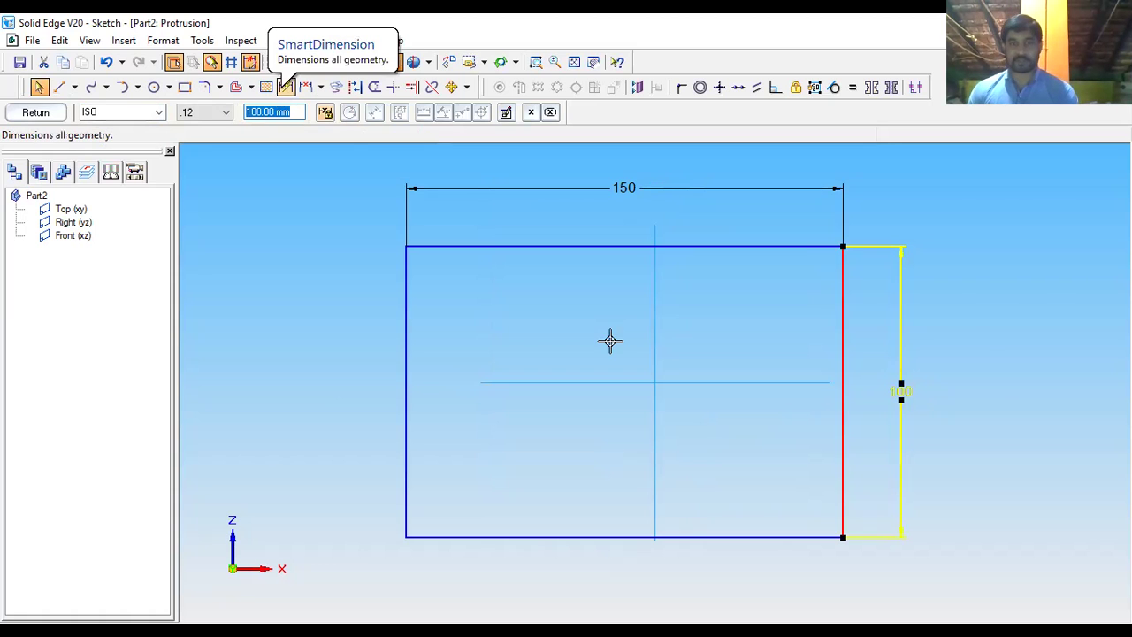
pyautogui.click(409, 349)
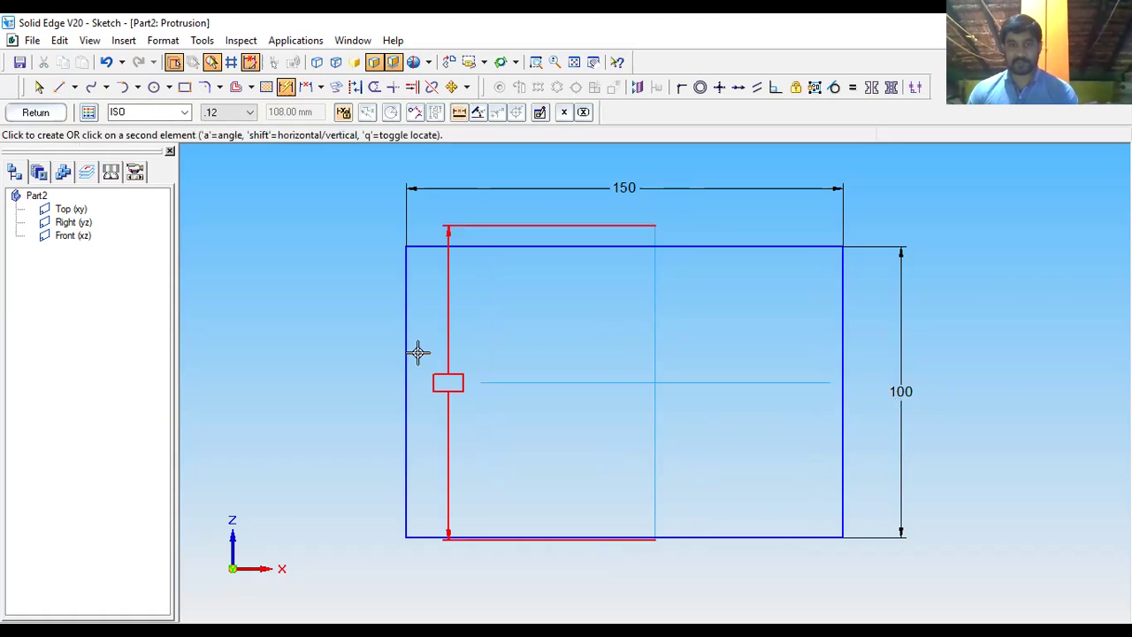
pyautogui.click(405, 346)
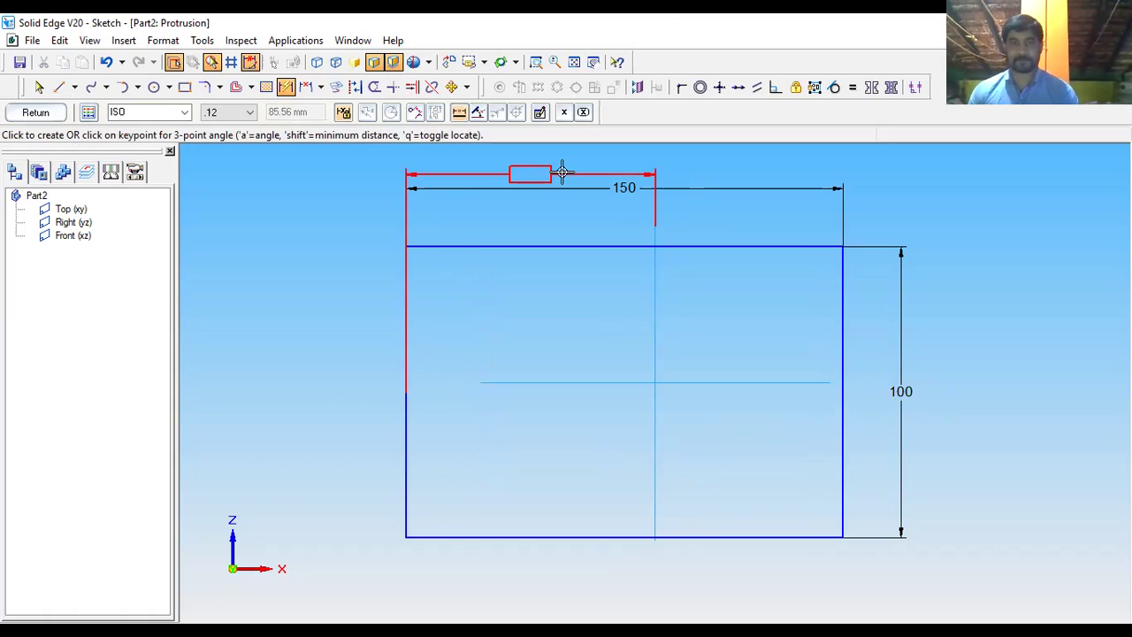
pyautogui.click(628, 198)
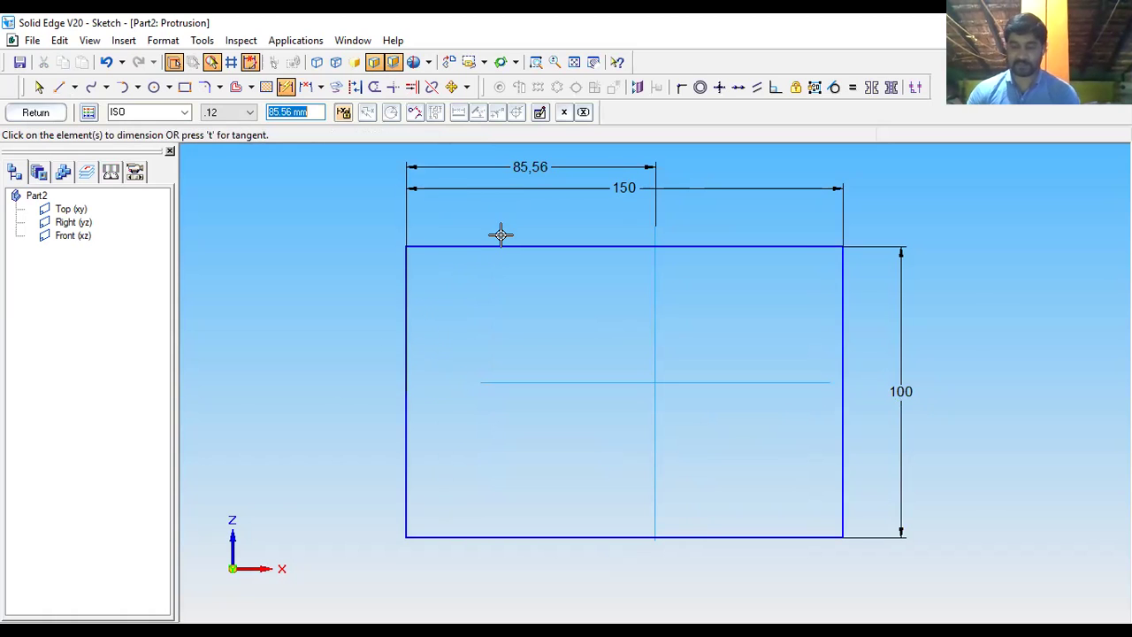
pyautogui.write('75')
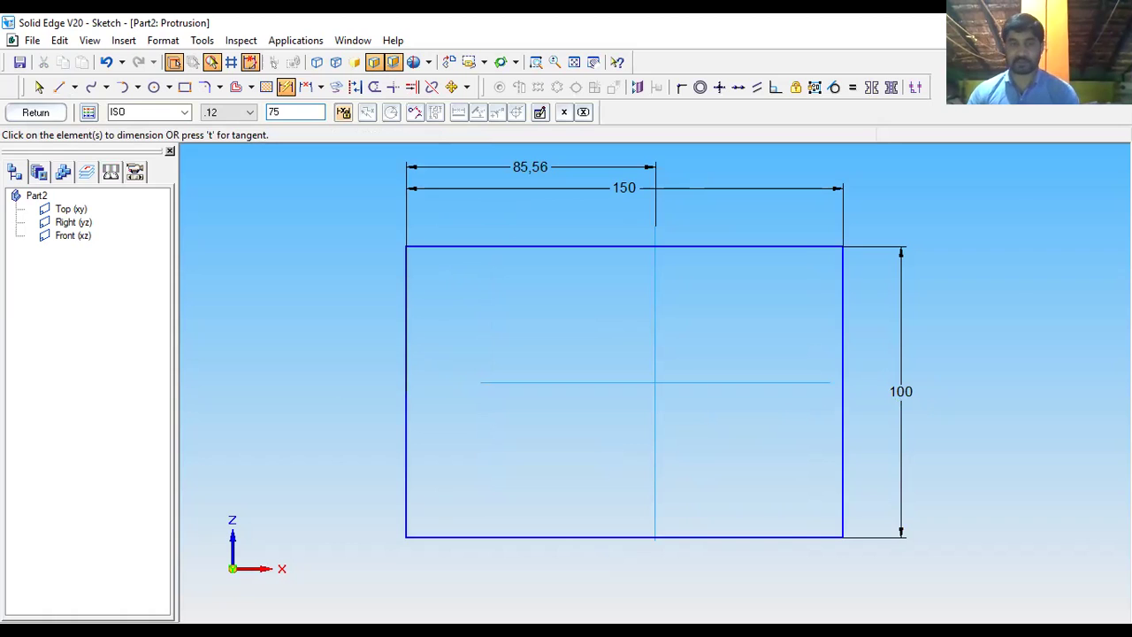
pyautogui.press('Return')
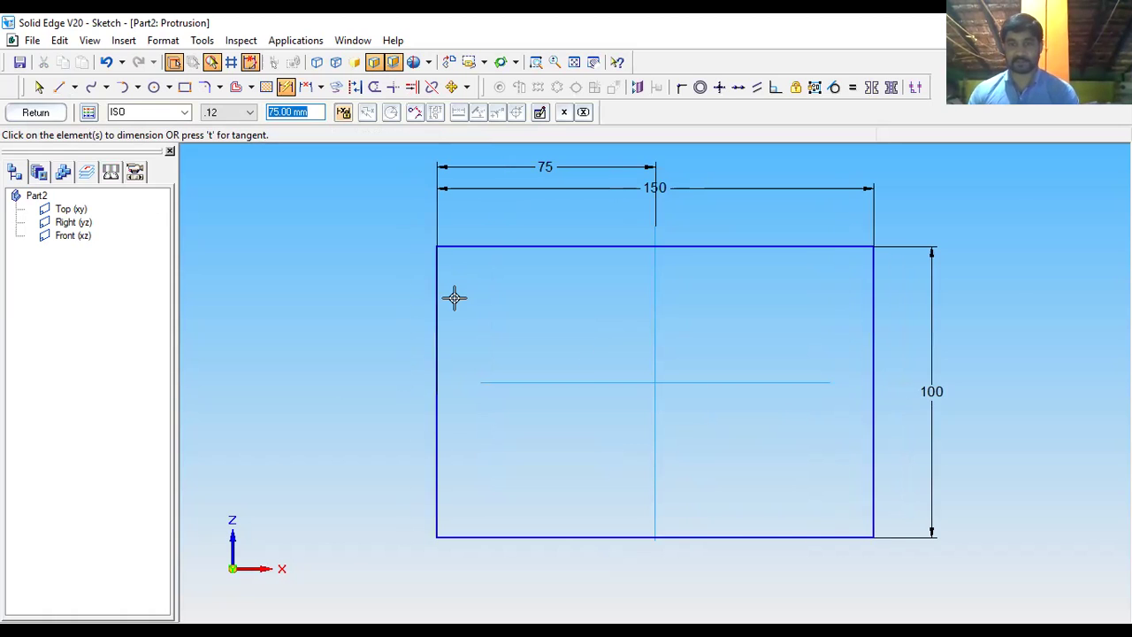
# Dimension the rectangle's top edge from the horizontal reference line and set the distance to 50 mm.
pyautogui.click(600, 381)
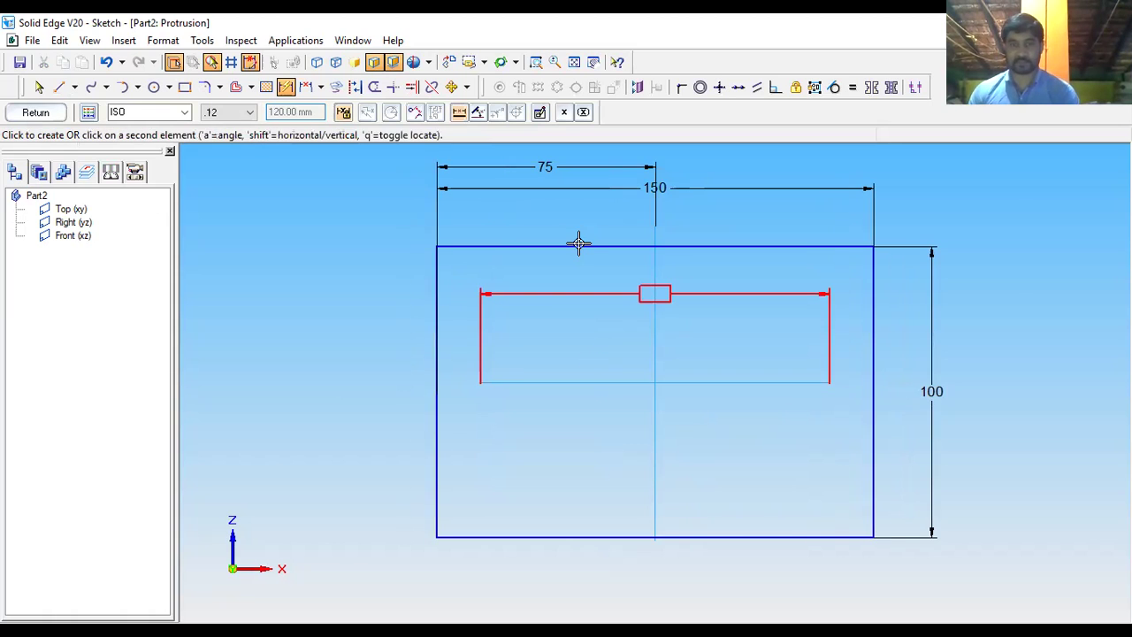
pyautogui.click(655, 245)
pyautogui.click(269, 357)
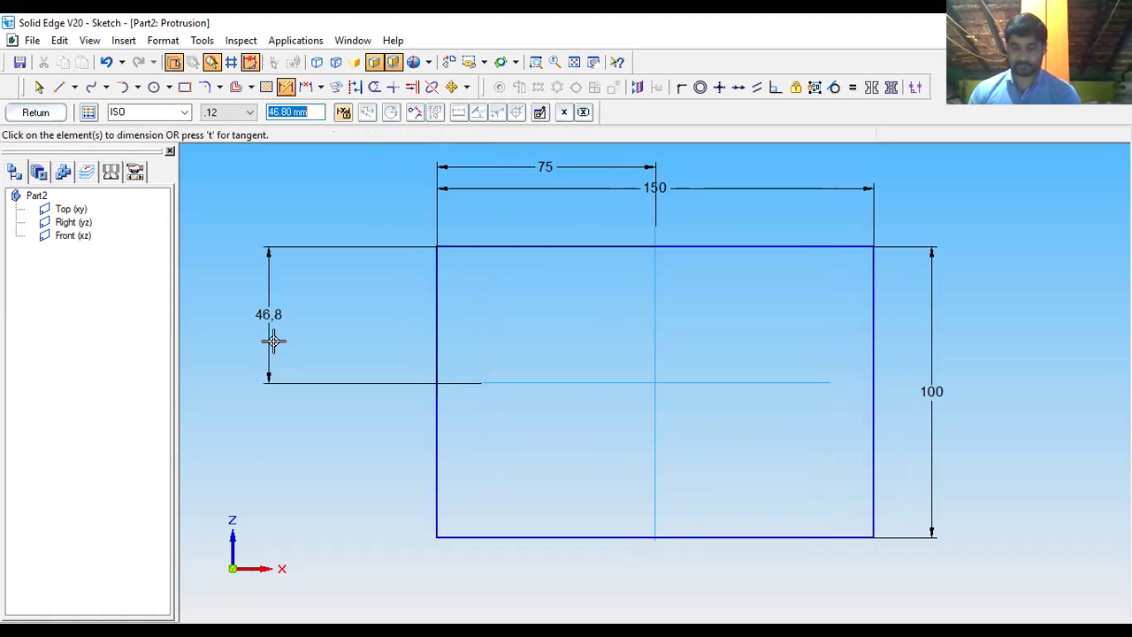
pyautogui.write('50')
pyautogui.press('Return')
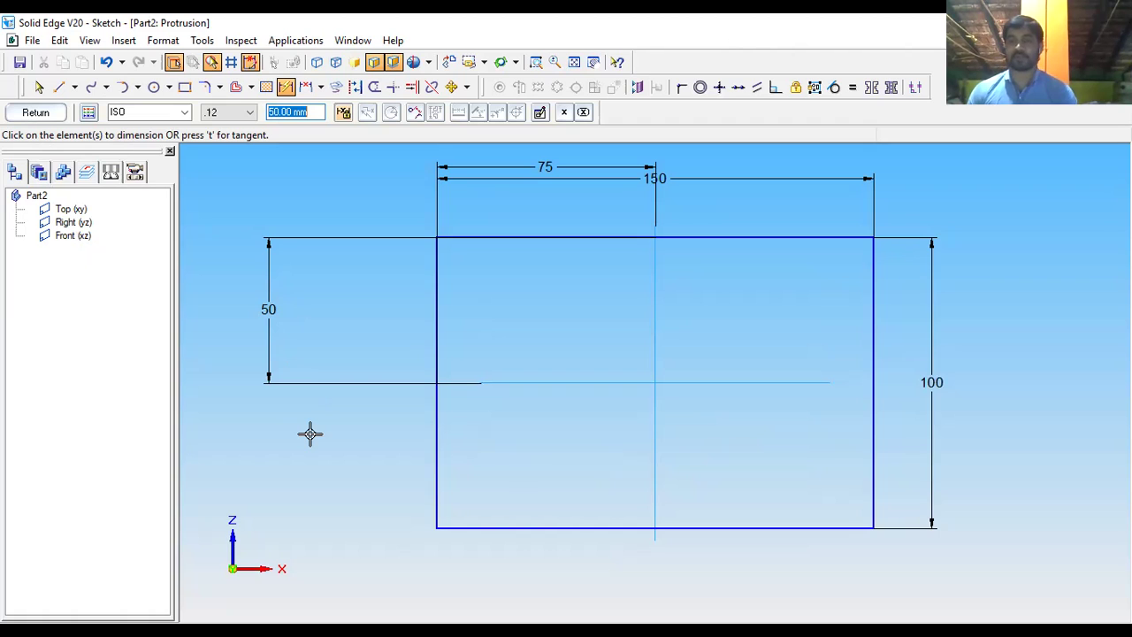
# Close the sketch, extrude the rectangle symmetrically to a total depth of 100 mm, and finish the protrusion.
pyautogui.click(42, 116)
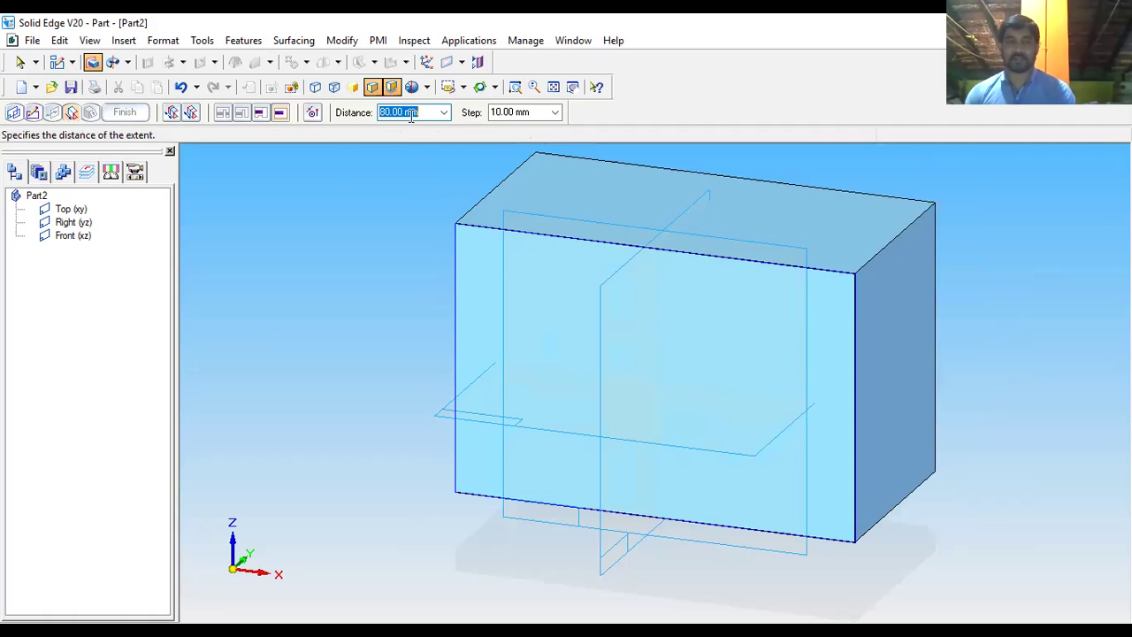
pyautogui.click(192, 114)
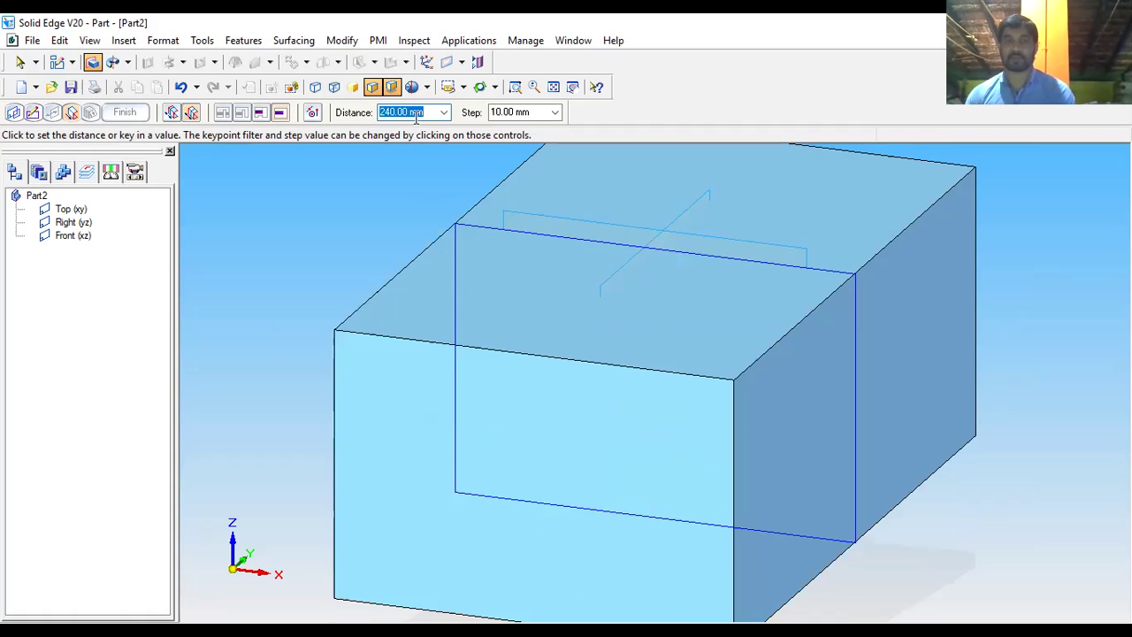
pyautogui.click(378, 112)
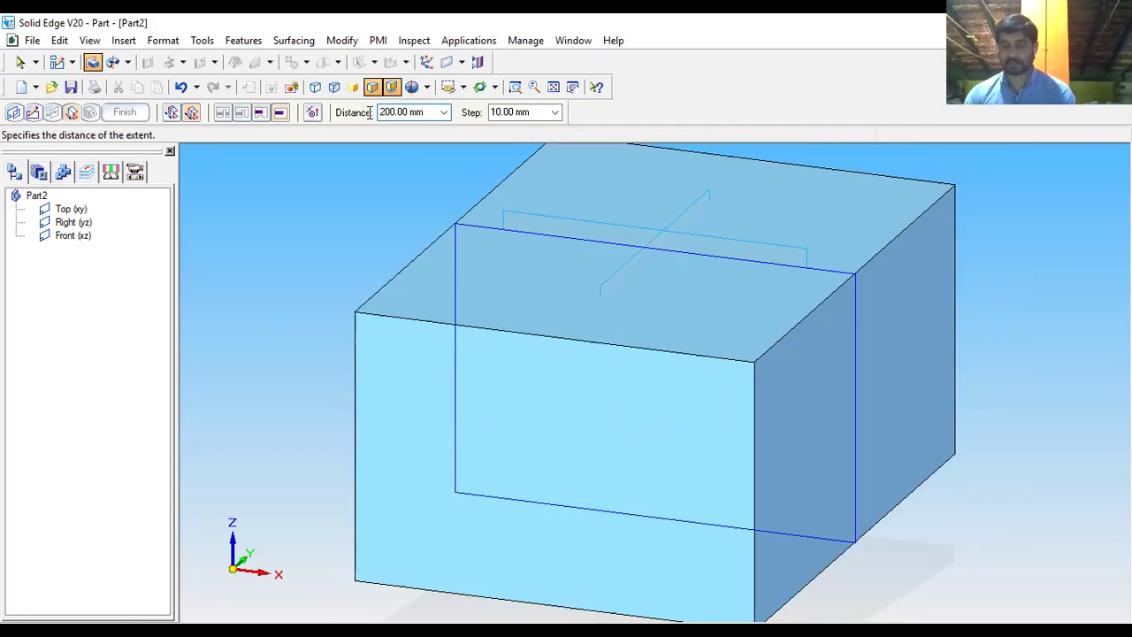
pyautogui.write('50')
pyautogui.press('Return')
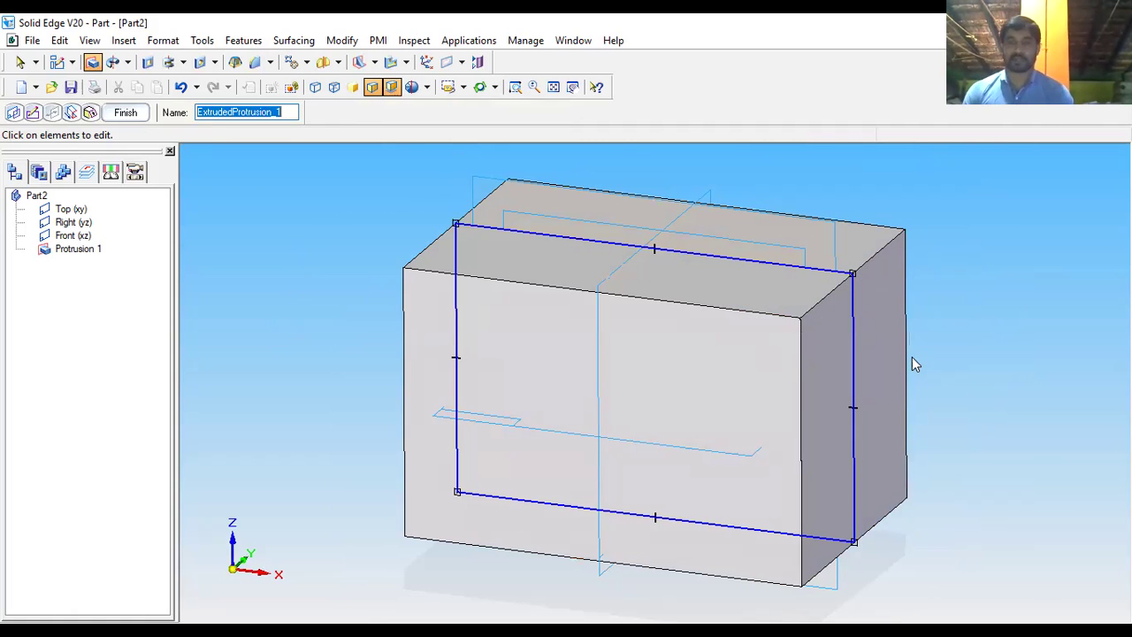
pyautogui.moveTo(973, 308); pyautogui.dragTo(994, 265, button='middle')
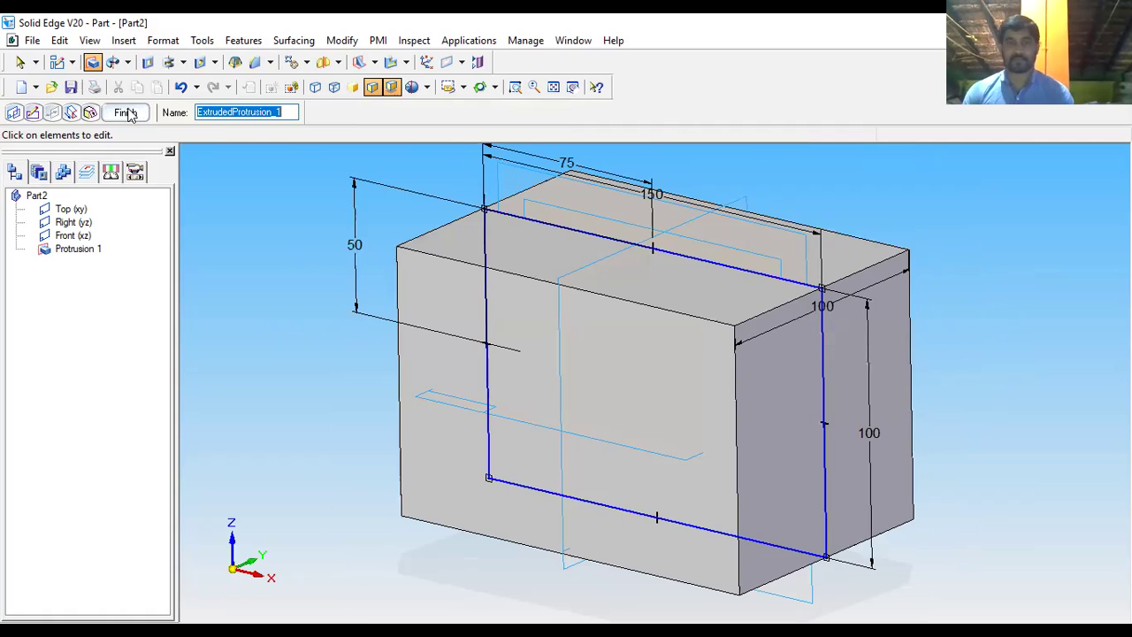
pyautogui.scroll(-4, 416, 287)
pyautogui.moveTo(416, 287); pyautogui.dragTo(767, 345, button='middle')
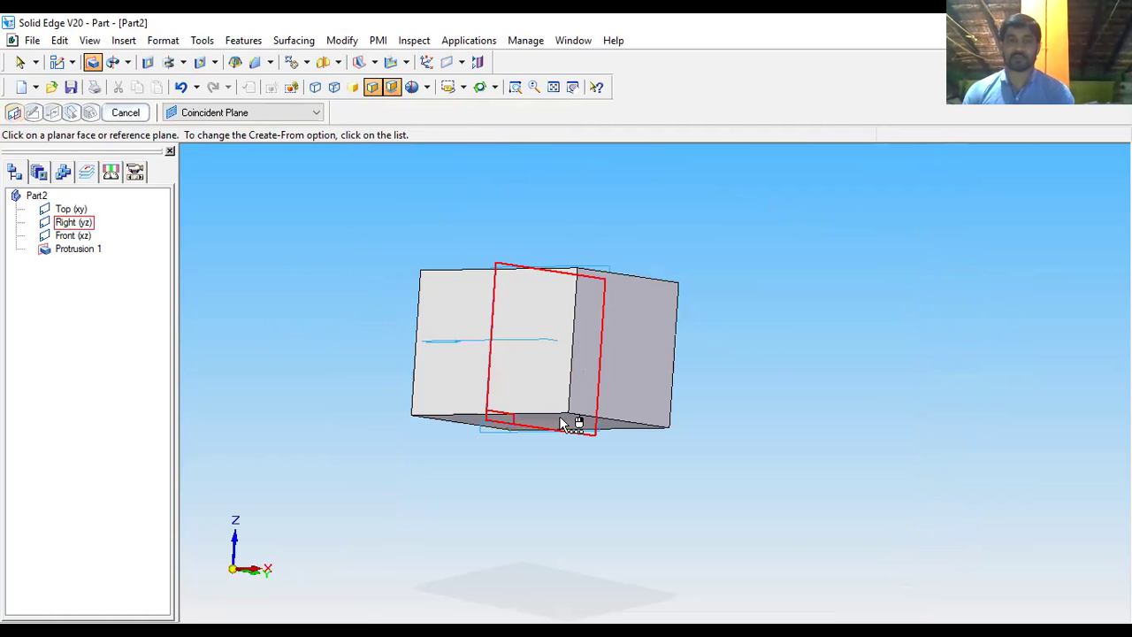
pyautogui.moveTo(560, 424); pyautogui.dragTo(560, 469, button='middle')
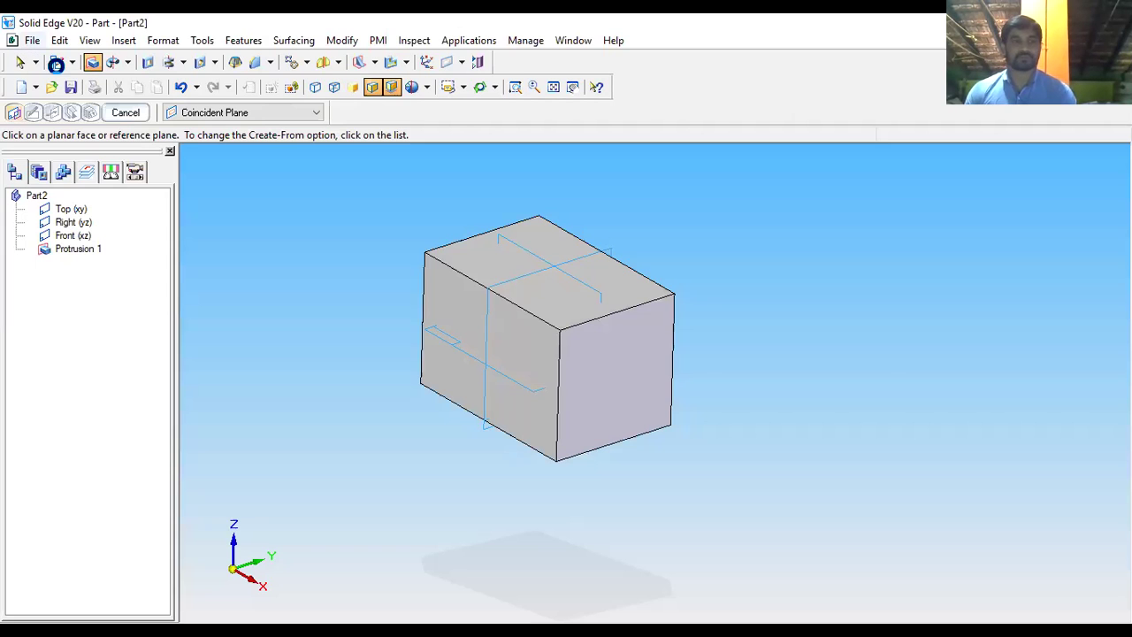
pyautogui.press('Escape')
# Create a new part from the Normal.par template and start a revolved protrusion sketch on the Front (xz) plane.
pyautogui.hotkey('ctrl', 'n')
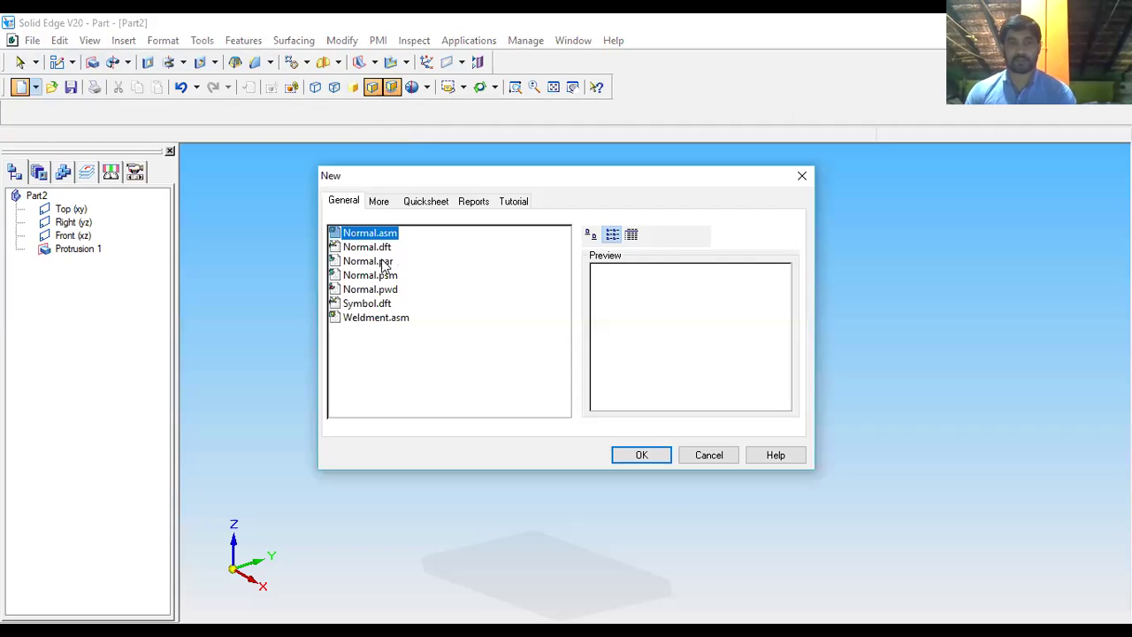
pyautogui.click(637, 455)
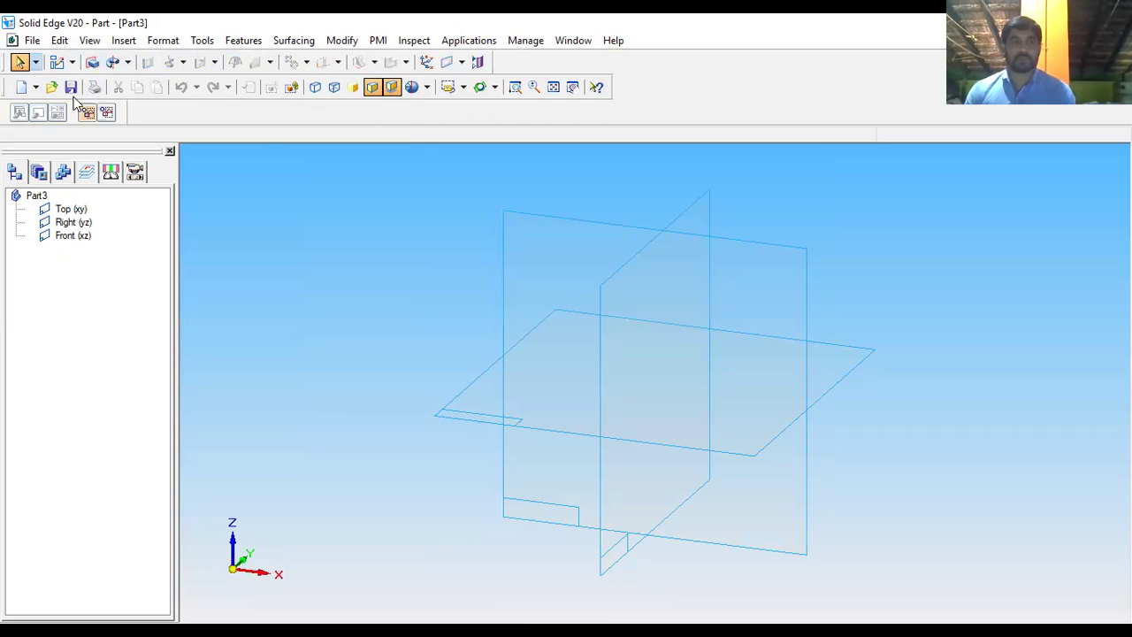
pyautogui.click(112, 64)
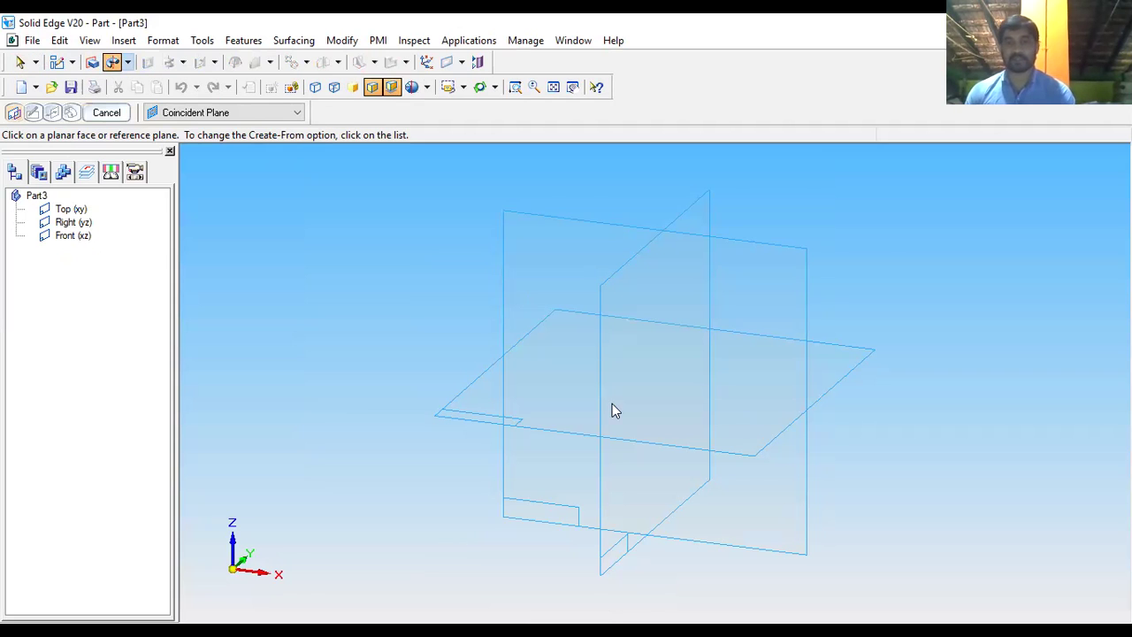
pyautogui.click(669, 243)
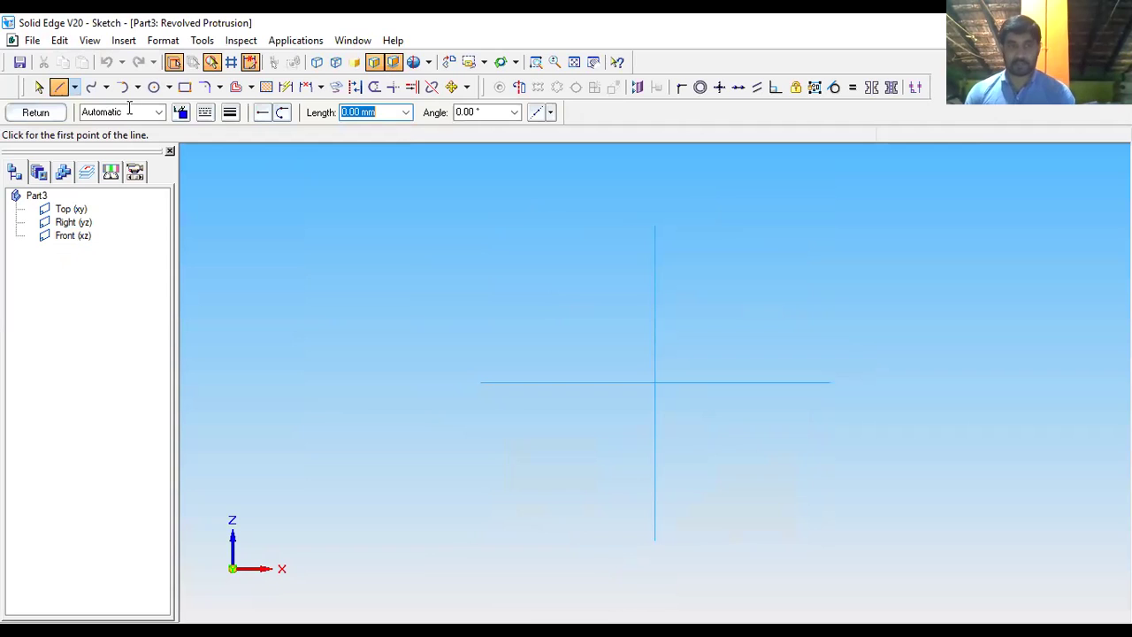
pyautogui.click(186, 90)
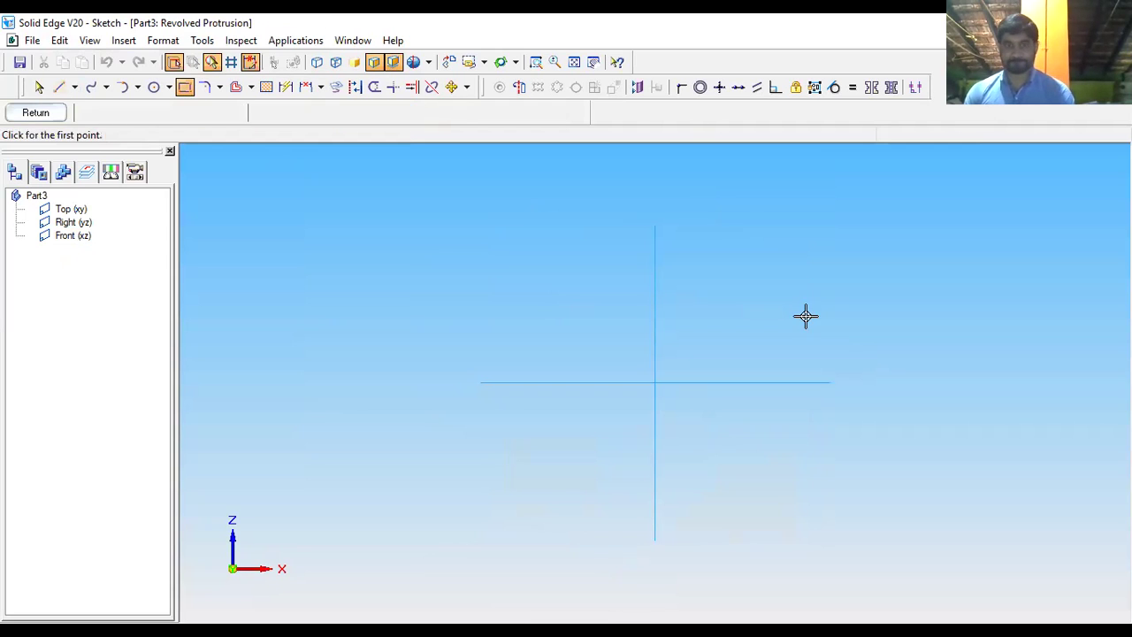
pyautogui.click(61, 92)
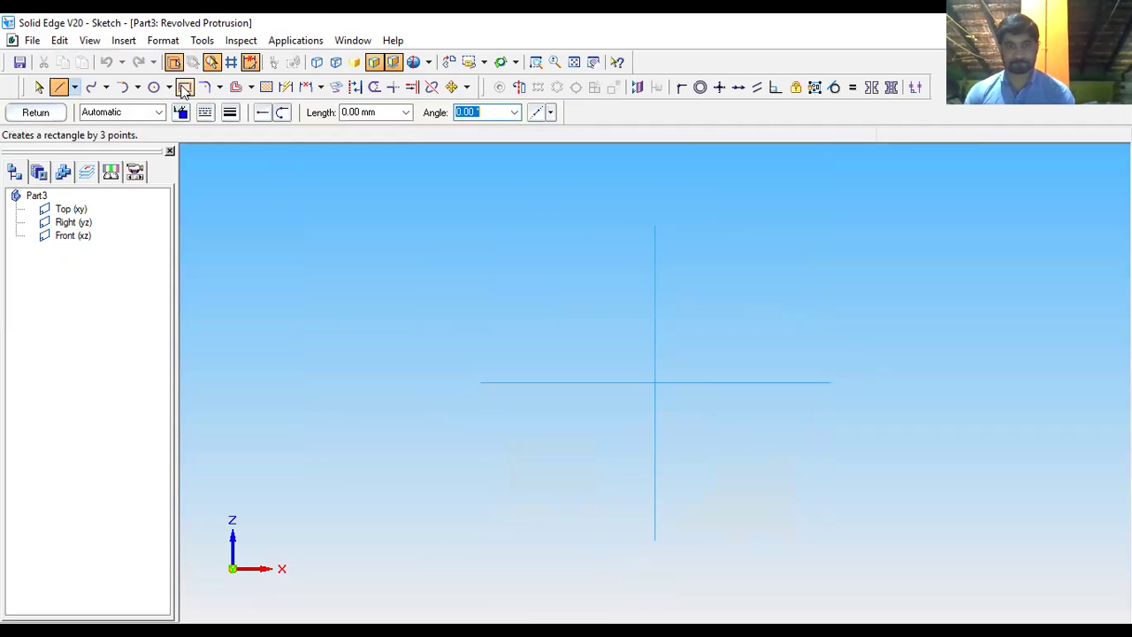
pyautogui.click(184, 87)
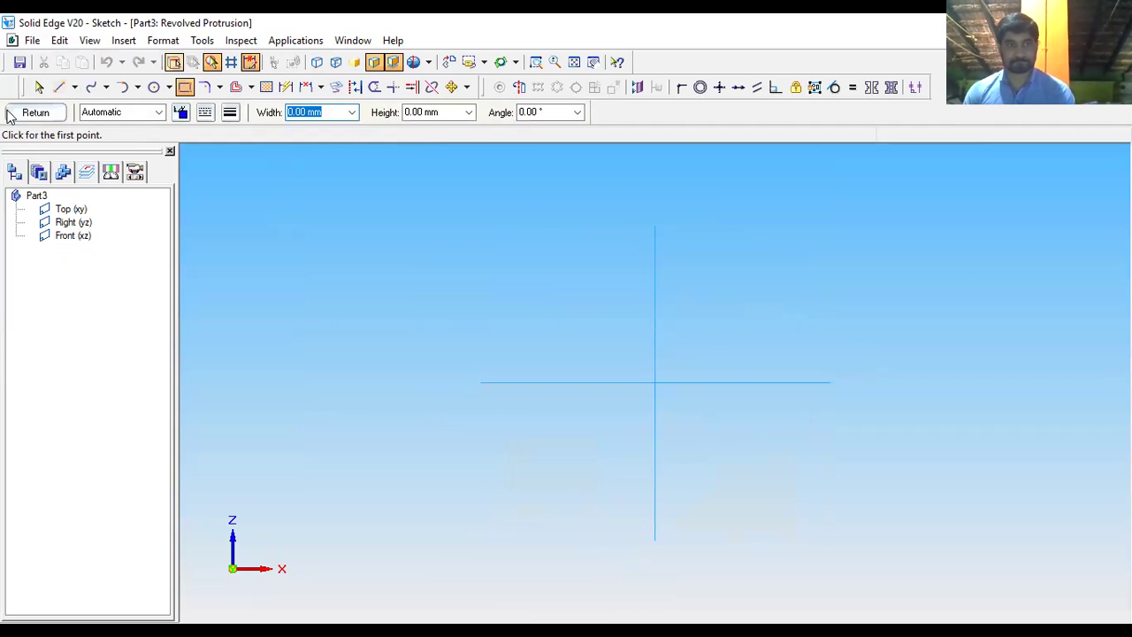
pyautogui.click(91, 86)
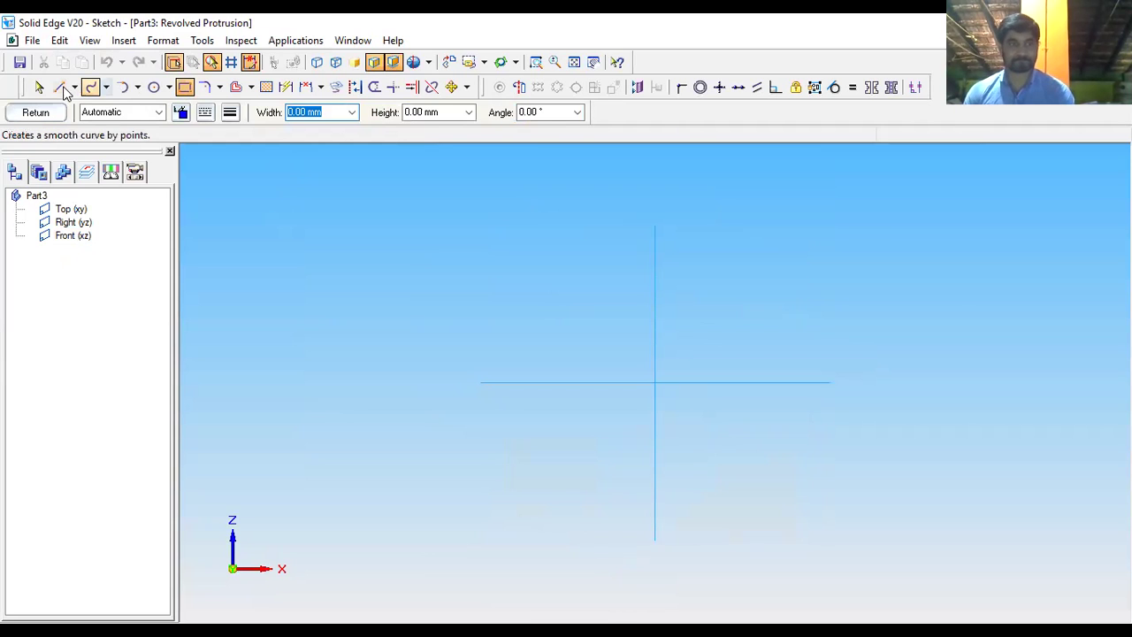
pyautogui.press('l')
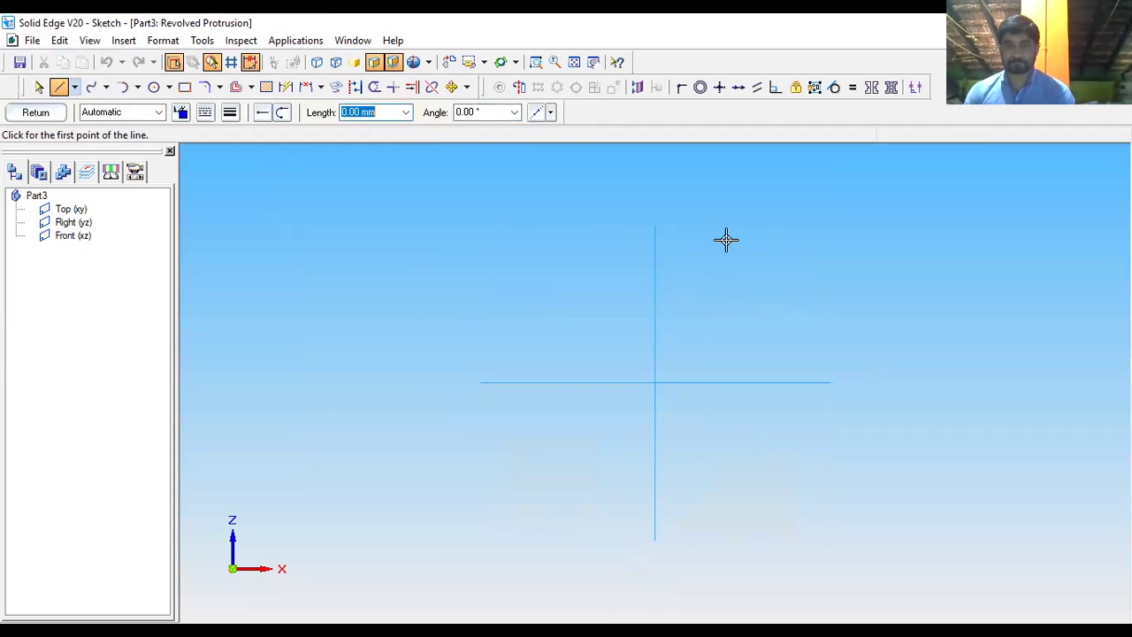
# Sketch a closed stepped profile about 35.7 mm tall beside the vertical reference line, with its about 23.6 mm bottom edge on the horizontal reference.
pyautogui.click(739, 326)
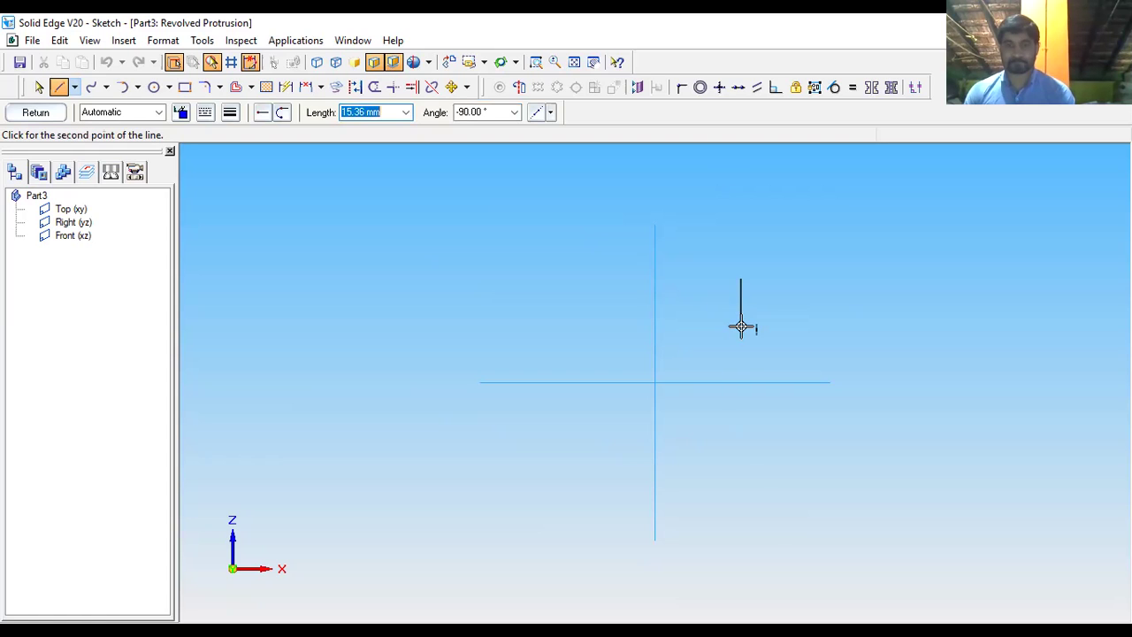
pyautogui.click(791, 325)
pyautogui.click(791, 361)
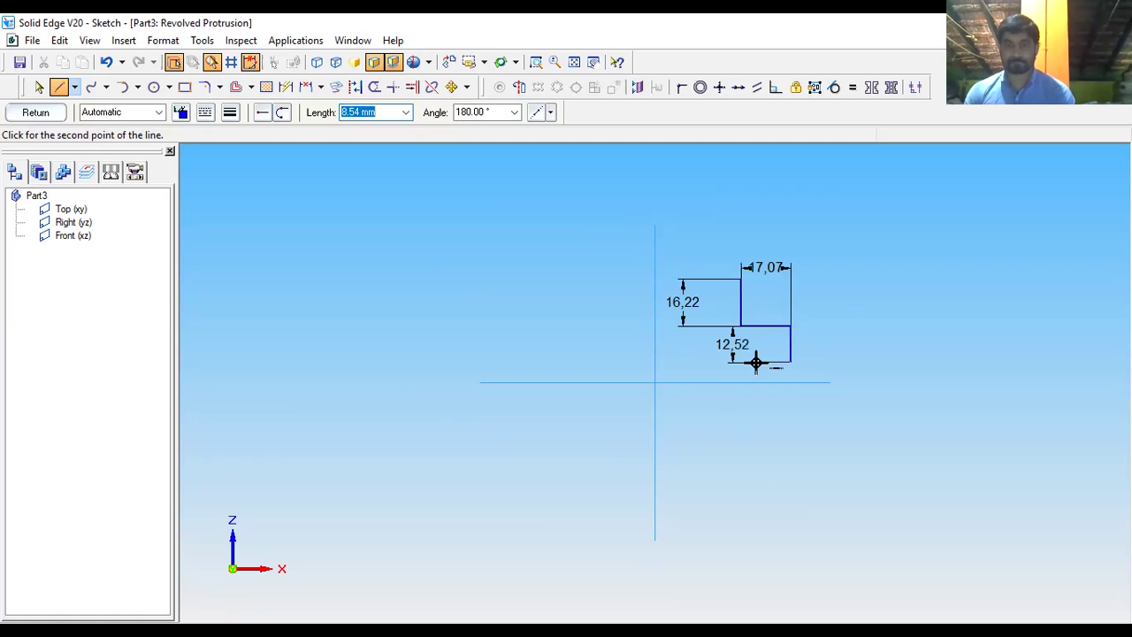
pyautogui.click(757, 362)
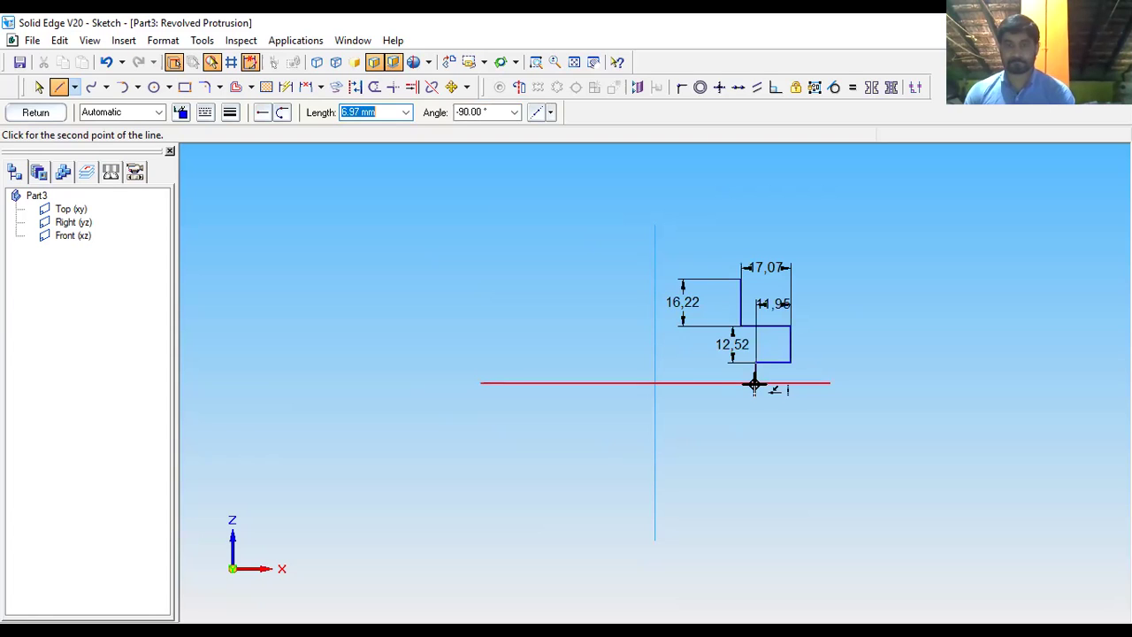
pyautogui.click(688, 383)
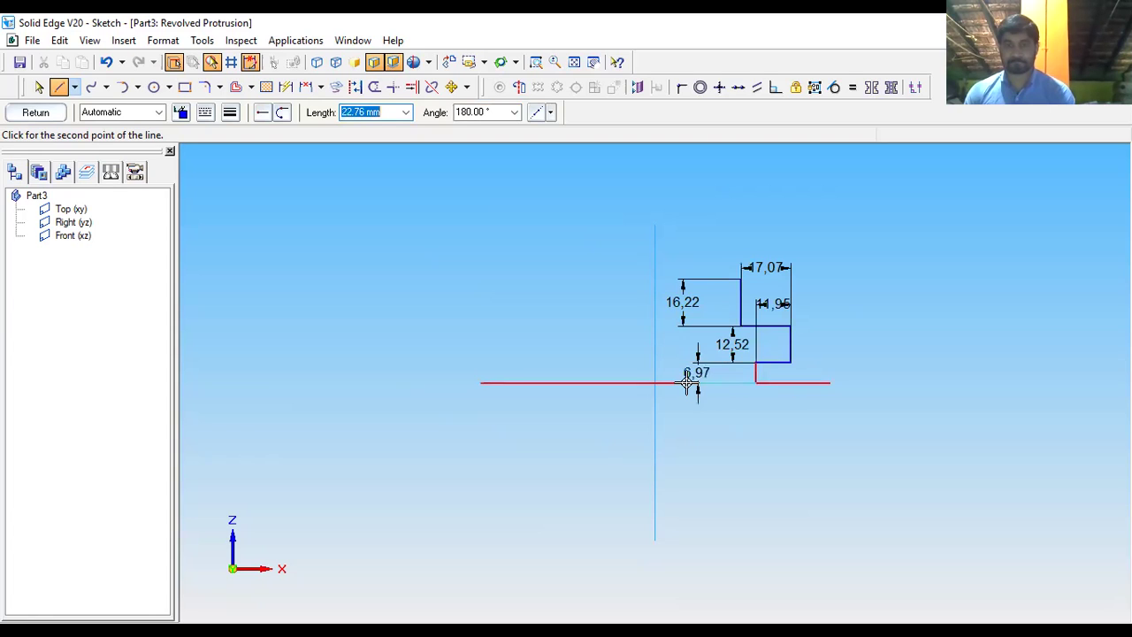
pyautogui.click(665, 289)
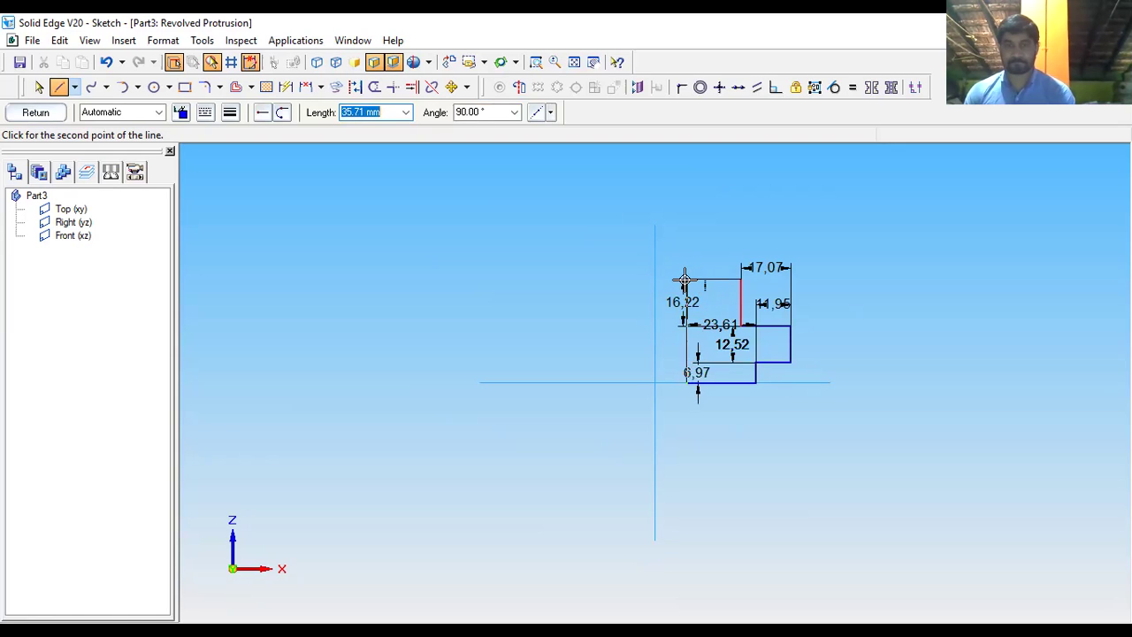
pyautogui.click(741, 279)
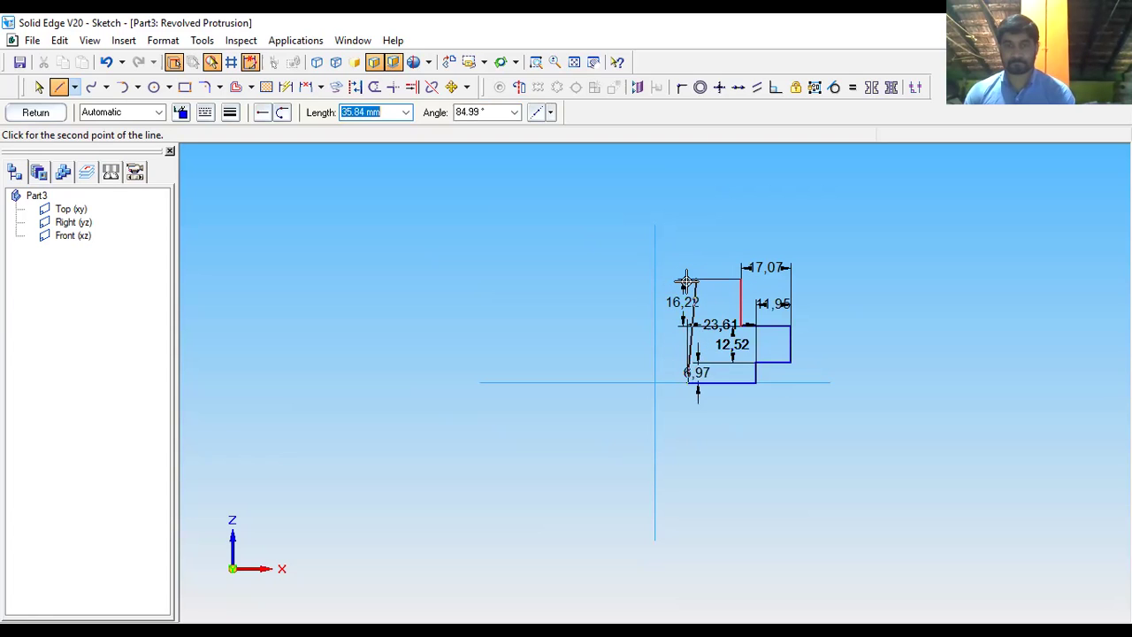
pyautogui.click(687, 282)
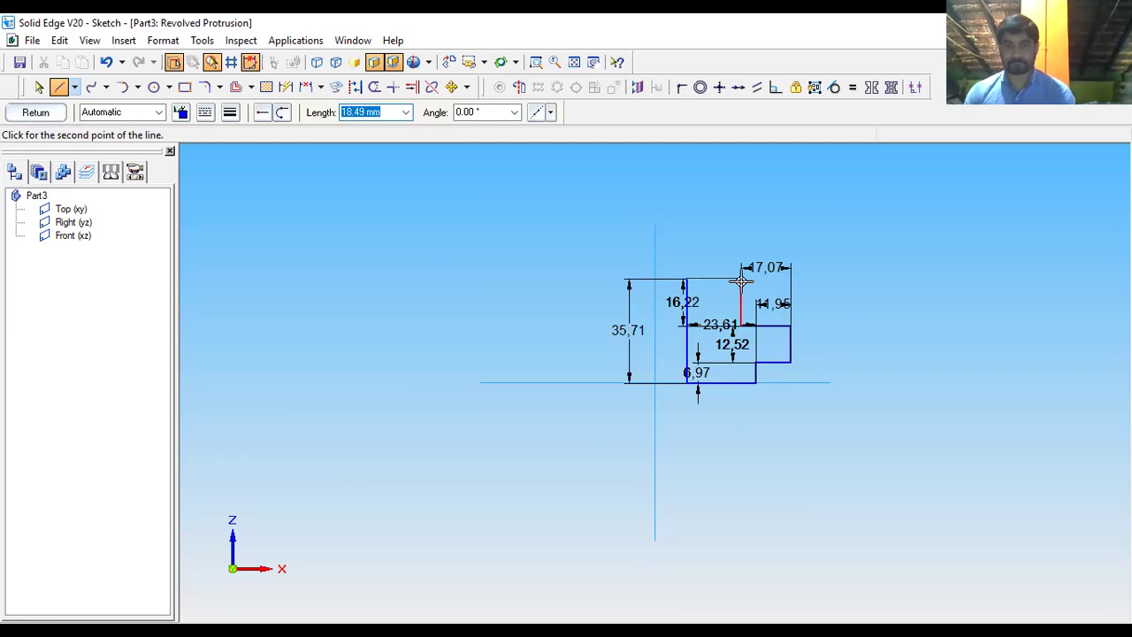
pyautogui.click(742, 279)
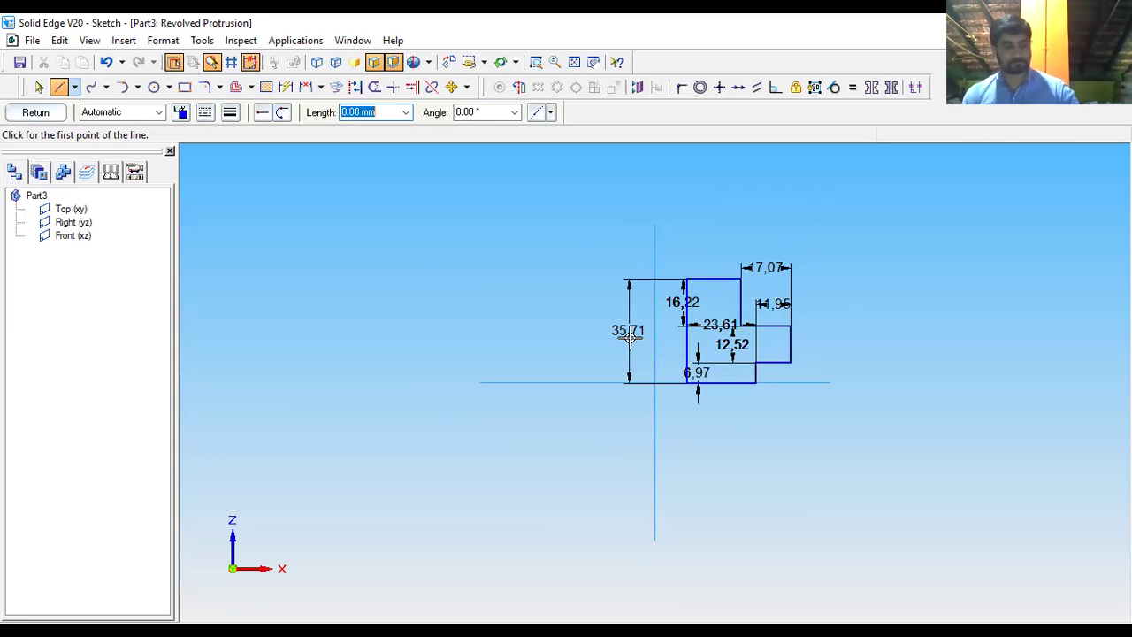
# Delete all the automatic dimensions from the stepped profile.
pyautogui.click(38, 86)
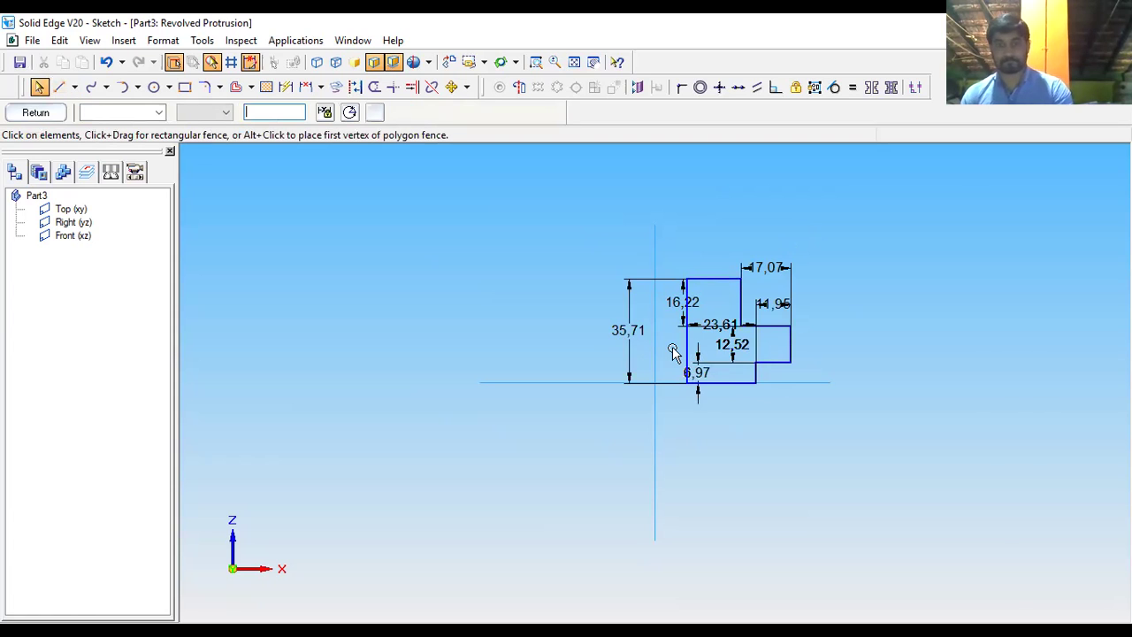
pyautogui.click(683, 314)
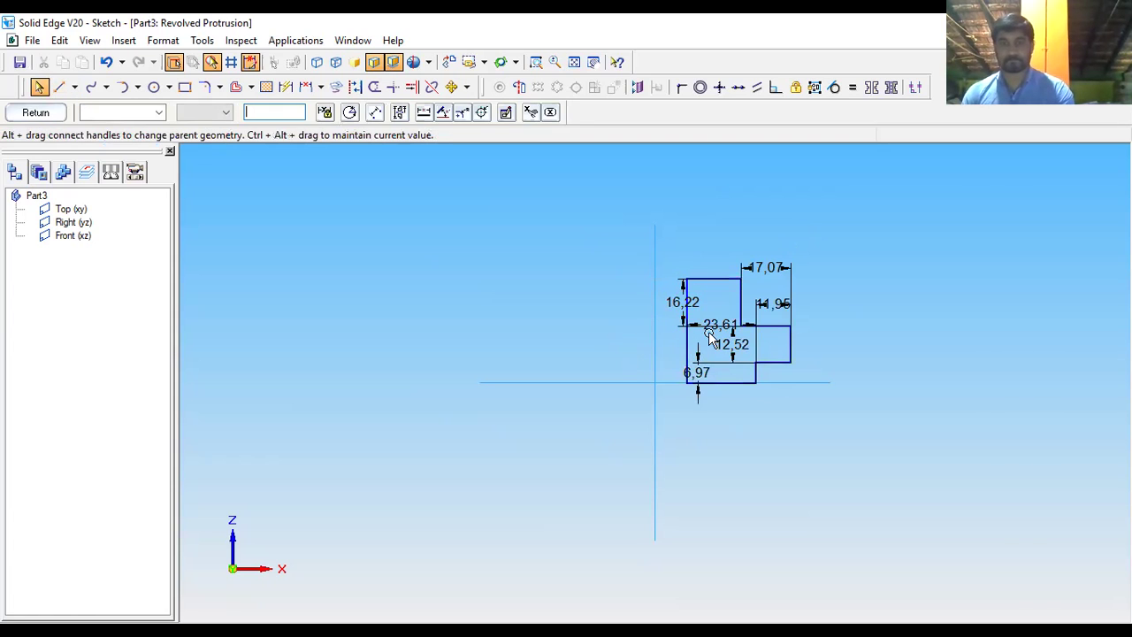
pyautogui.click(730, 350)
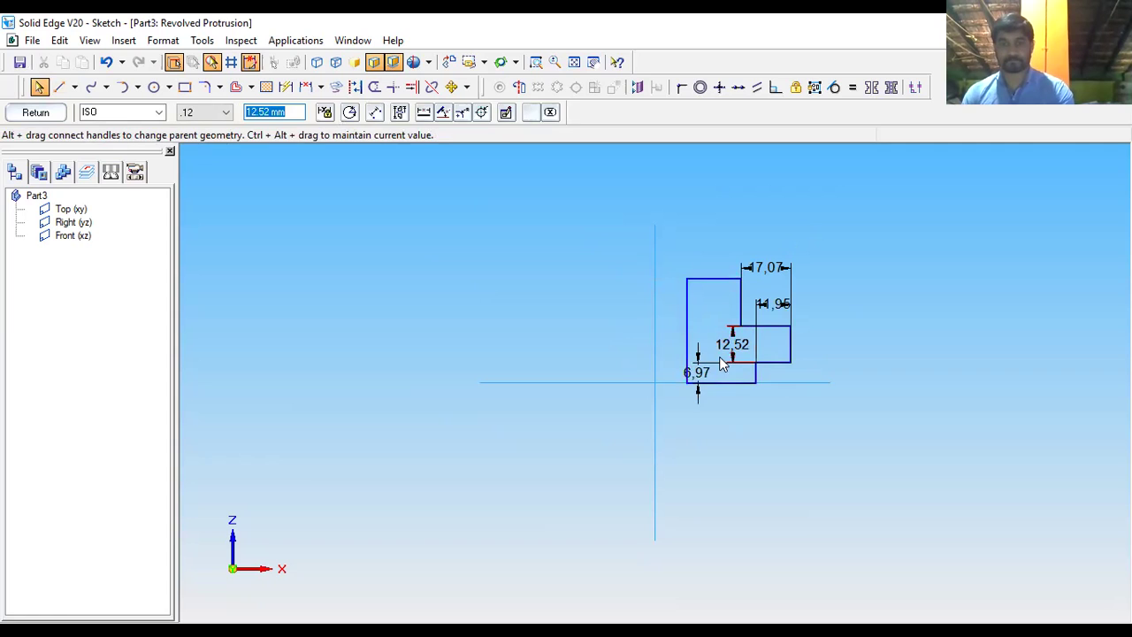
pyautogui.press('Delete')
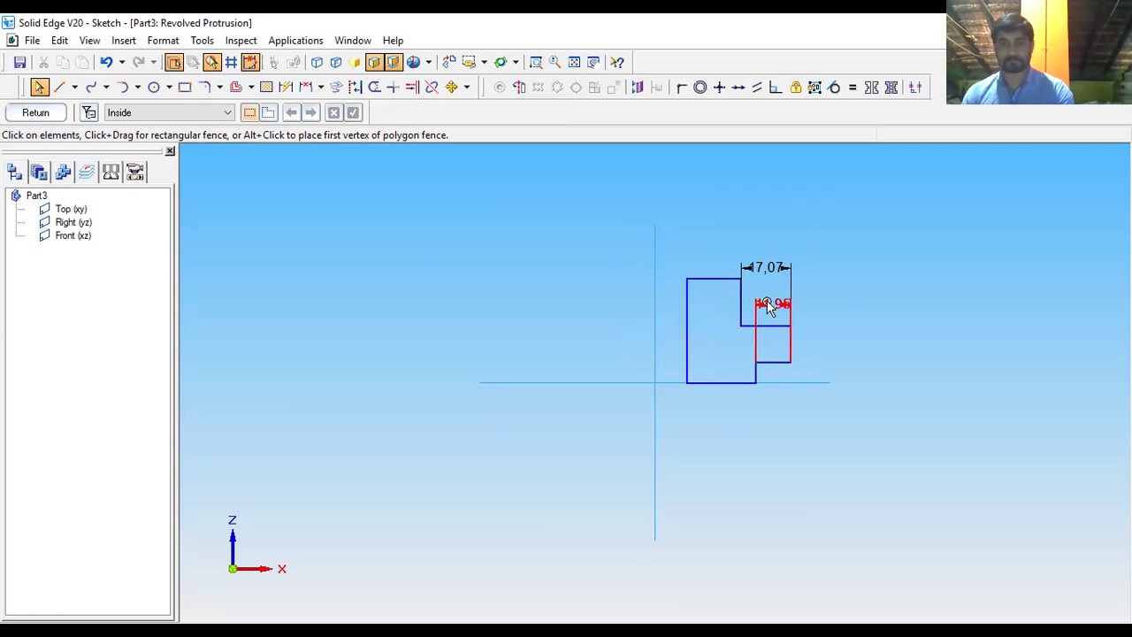
pyautogui.click(772, 305)
pyautogui.press('Delete')
pyautogui.click(766, 274)
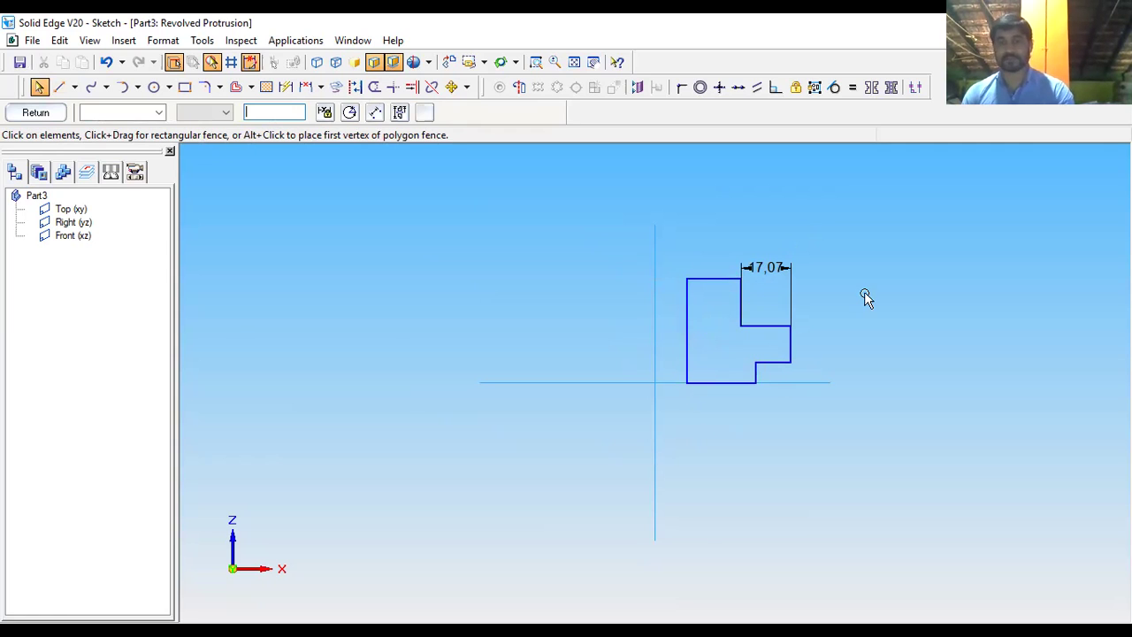
pyautogui.press('Delete')
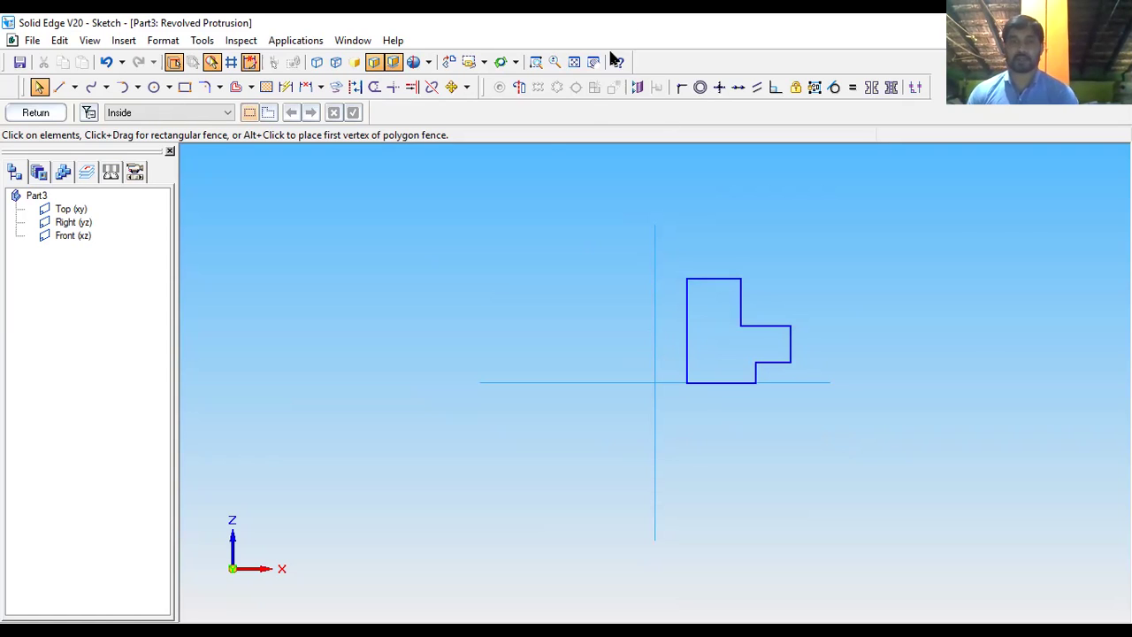
# Set the vertical reference line as the axis of revolution and close the sketch.
pyautogui.click(520, 87)
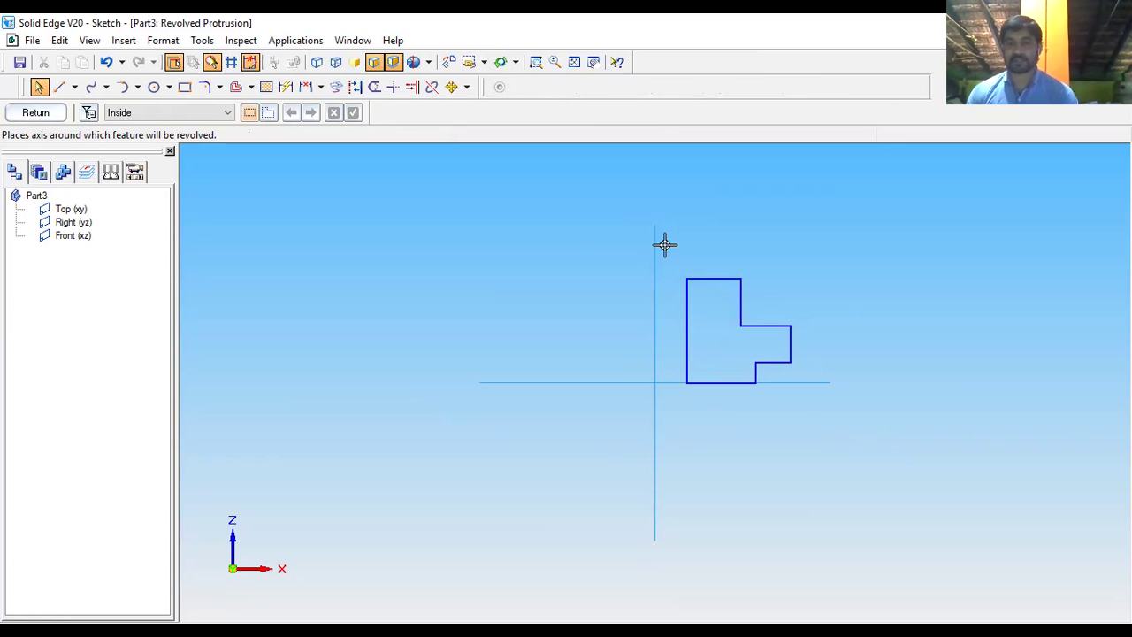
pyautogui.click(657, 290)
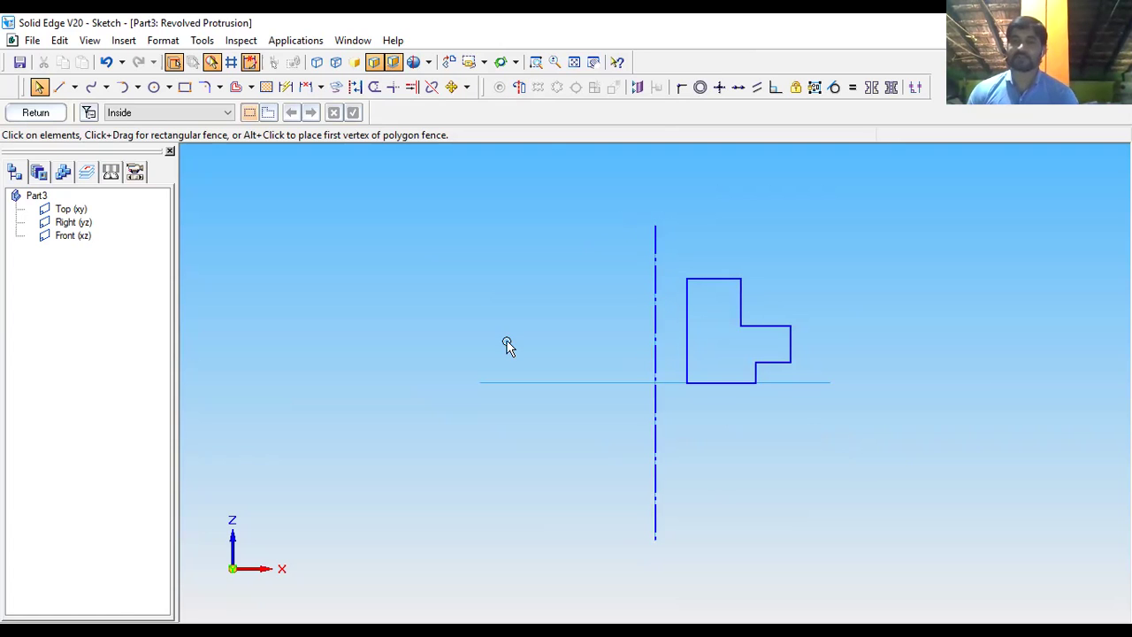
pyautogui.click(49, 119)
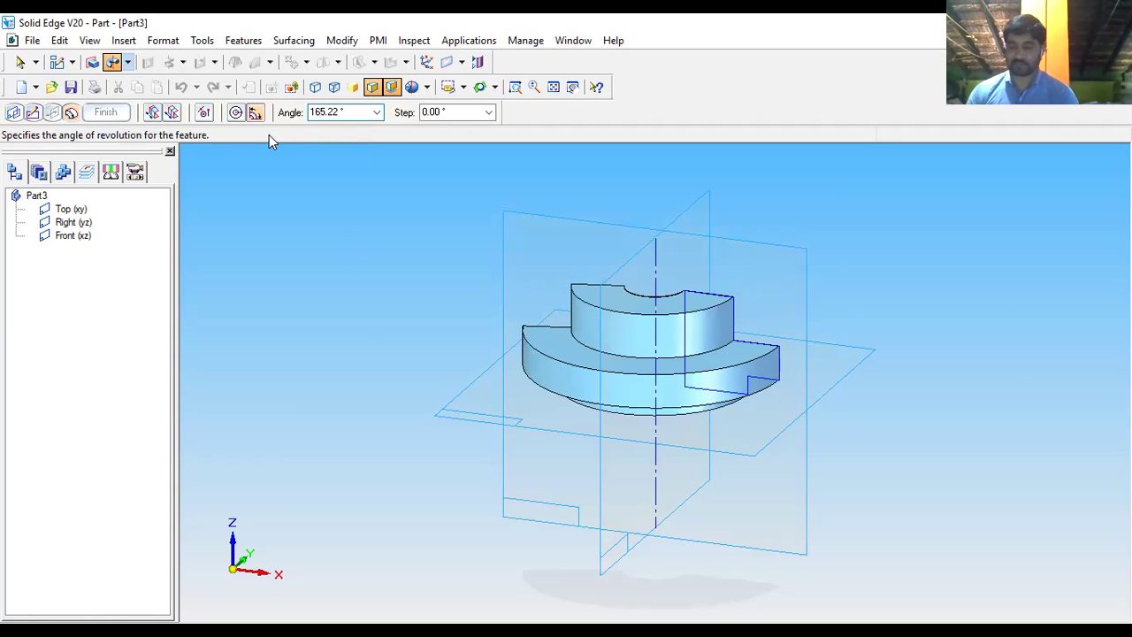
# Revolve the stepped profile through 360° and finish the protrusion.
pyautogui.write('360')
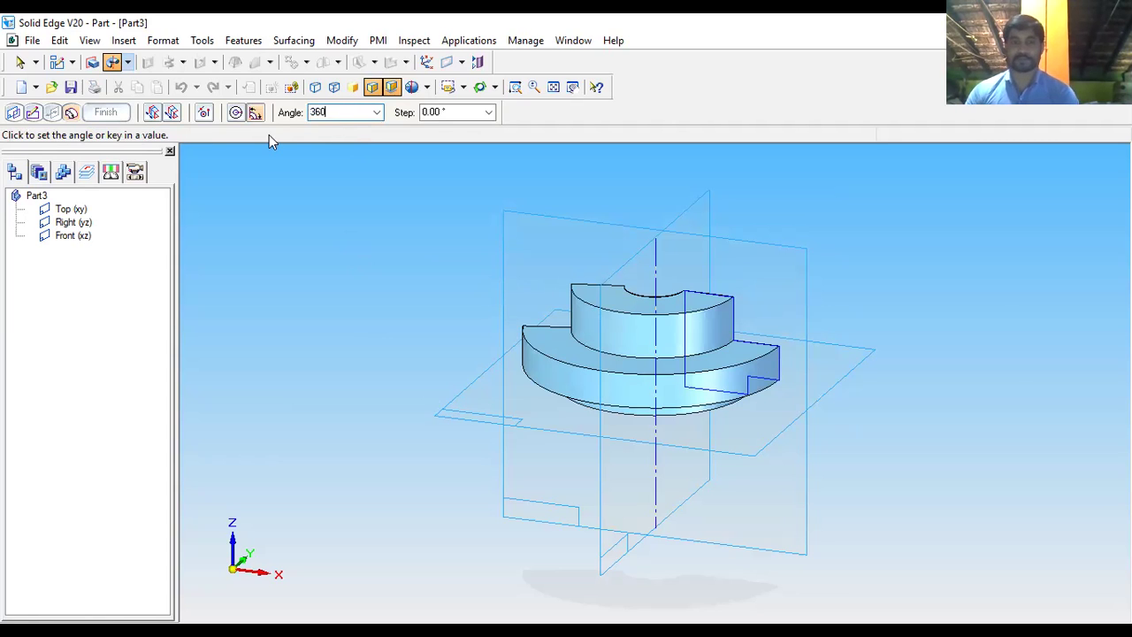
pyautogui.press('Return')
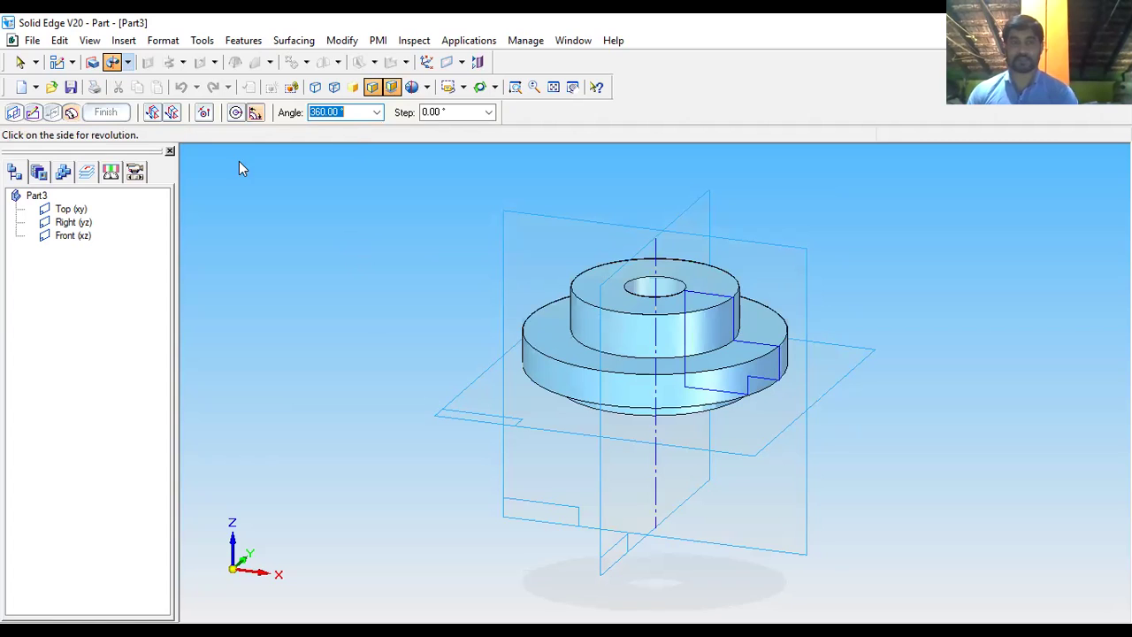
pyautogui.click(721, 260)
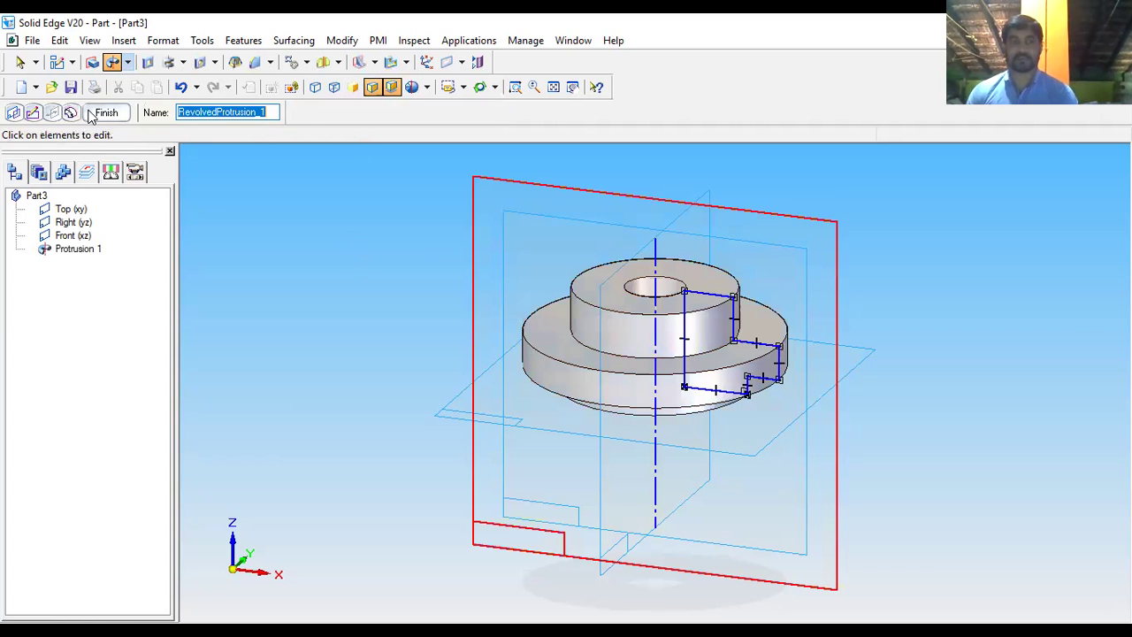
pyautogui.click(99, 113)
# Examine the revolved stepped part from above, from its underside and in standard pictorial views.
pyautogui.moveTo(620, 409); pyautogui.dragTo(624, 469, button='middle')
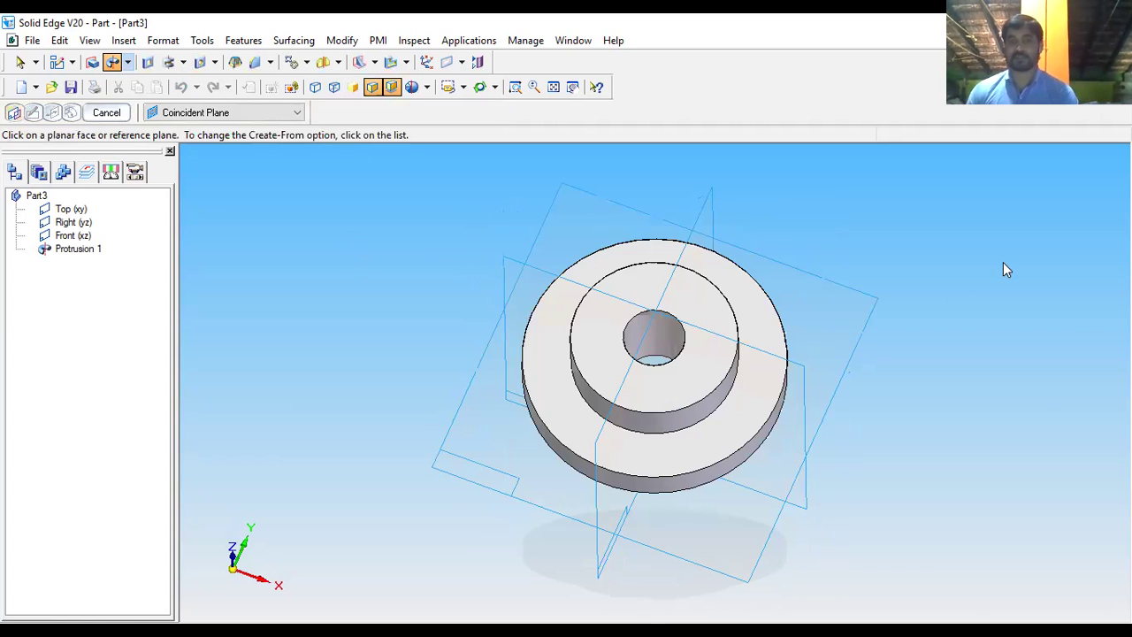
pyautogui.moveTo(619, 180); pyautogui.dragTo(510, 225, button='middle')
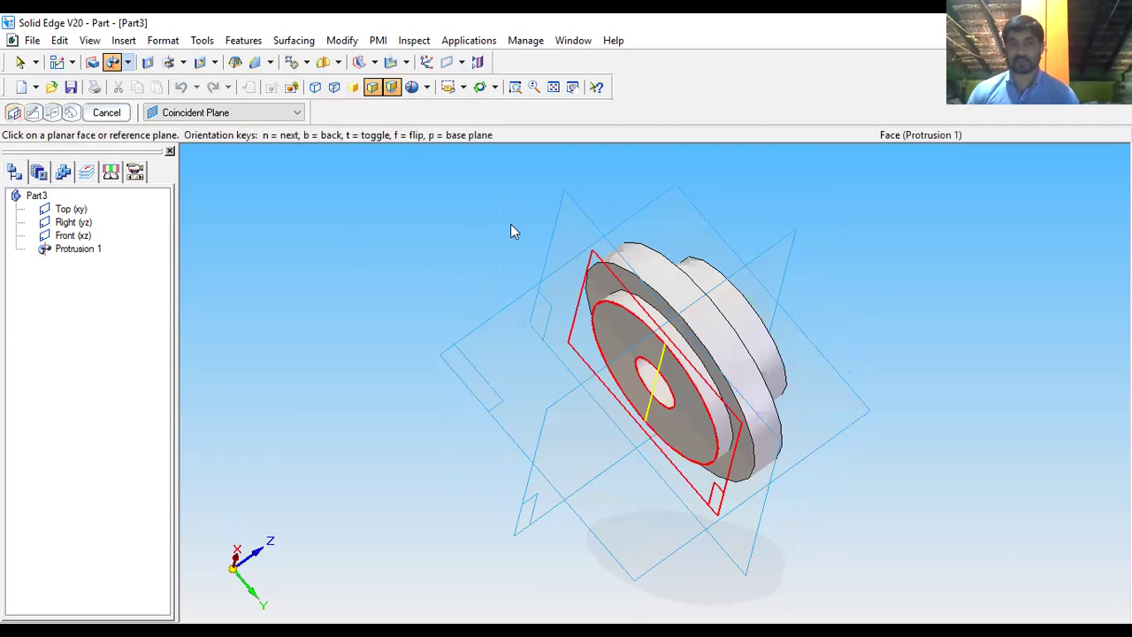
pyautogui.moveTo(697, 287); pyautogui.dragTo(689, 226, button='middle')
pyautogui.moveTo(789, 324); pyautogui.dragTo(703, 338, button='middle')
pyautogui.hotkey('ctrl', 'j')
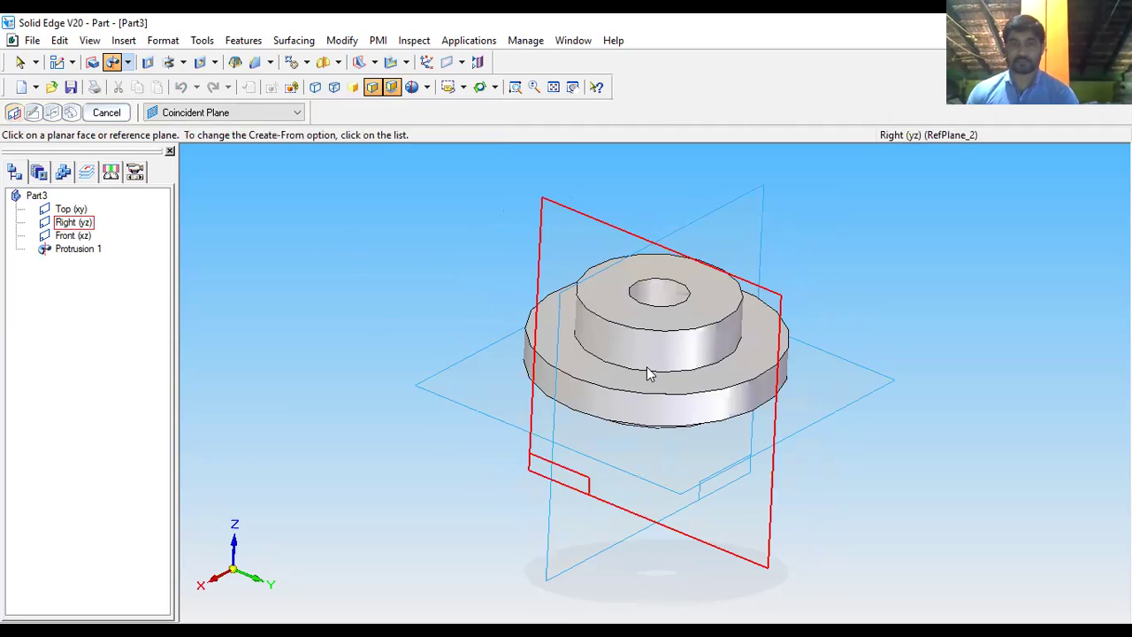
pyautogui.hotkey('ctrl', 'i')
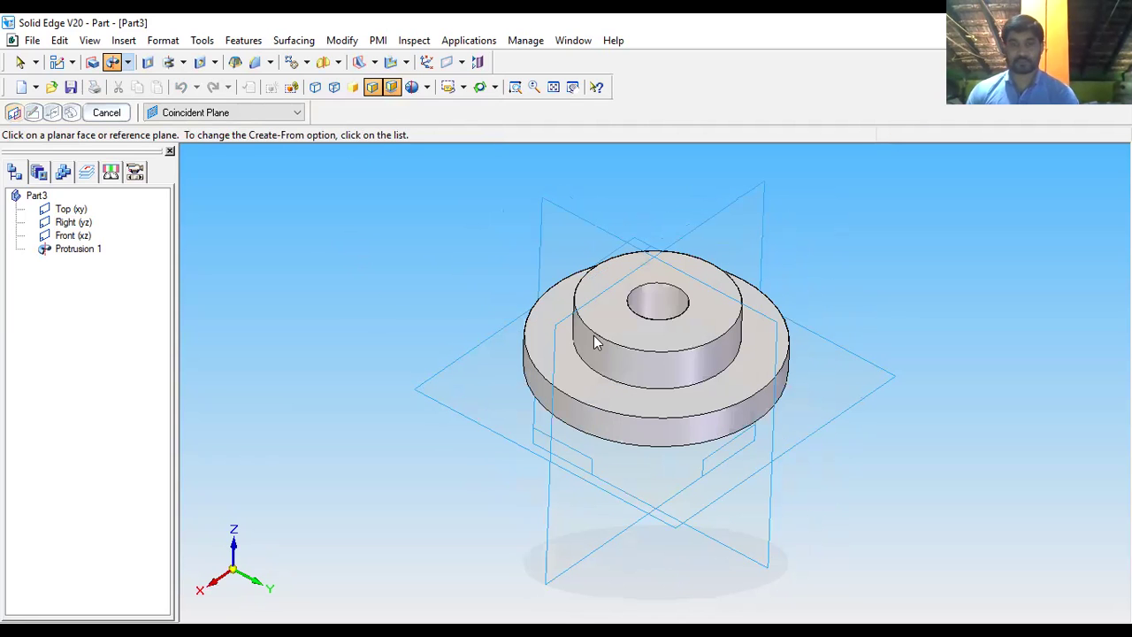
pyautogui.moveTo(591, 433); pyautogui.dragTo(591, 266, button='middle')
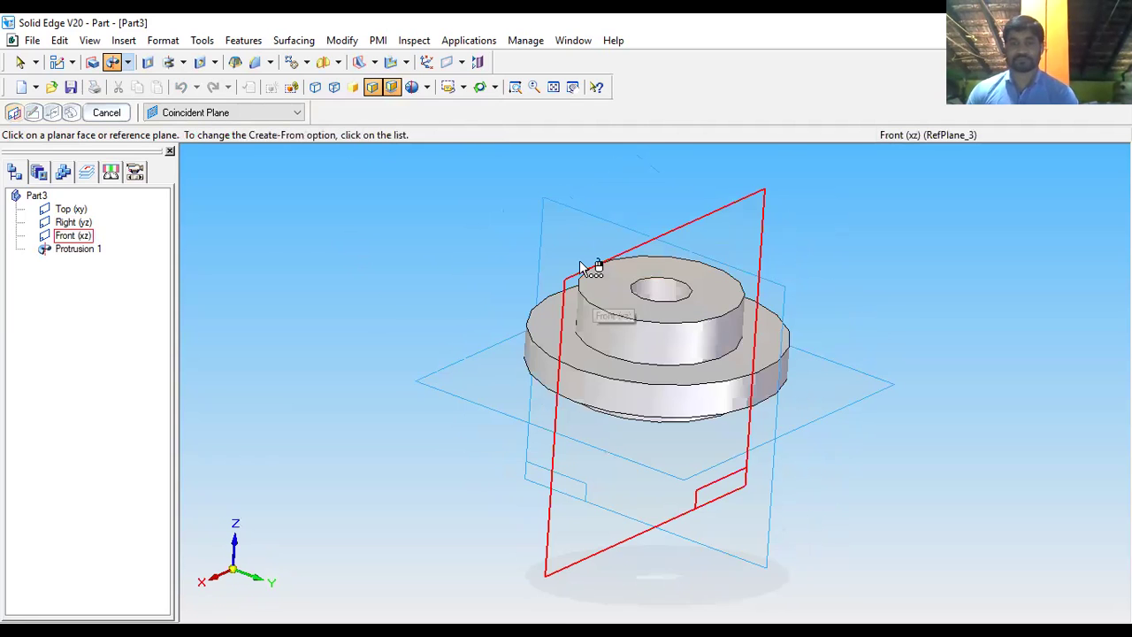
pyautogui.moveTo(442, 385); pyautogui.dragTo(433, 394, button='middle')
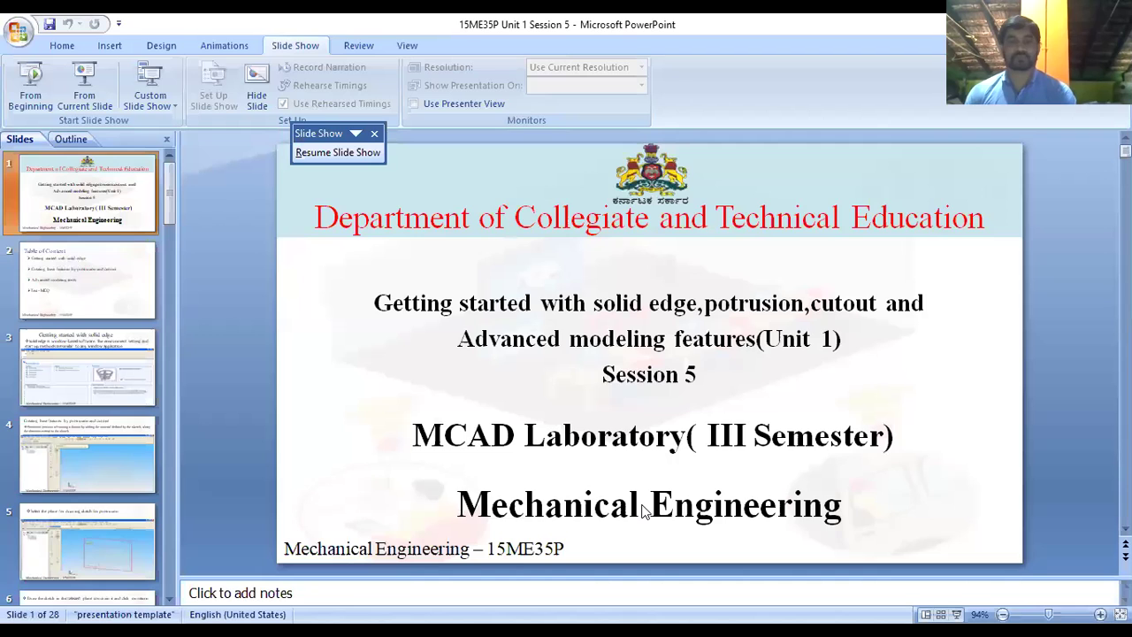
pyautogui.scroll(-1, 642, 509)
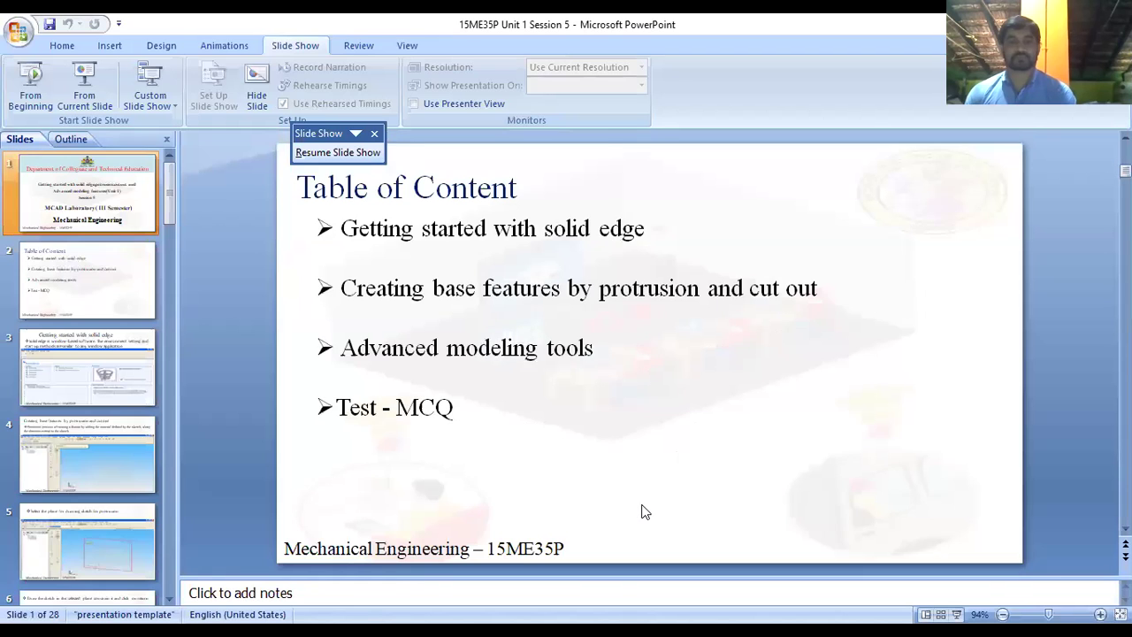
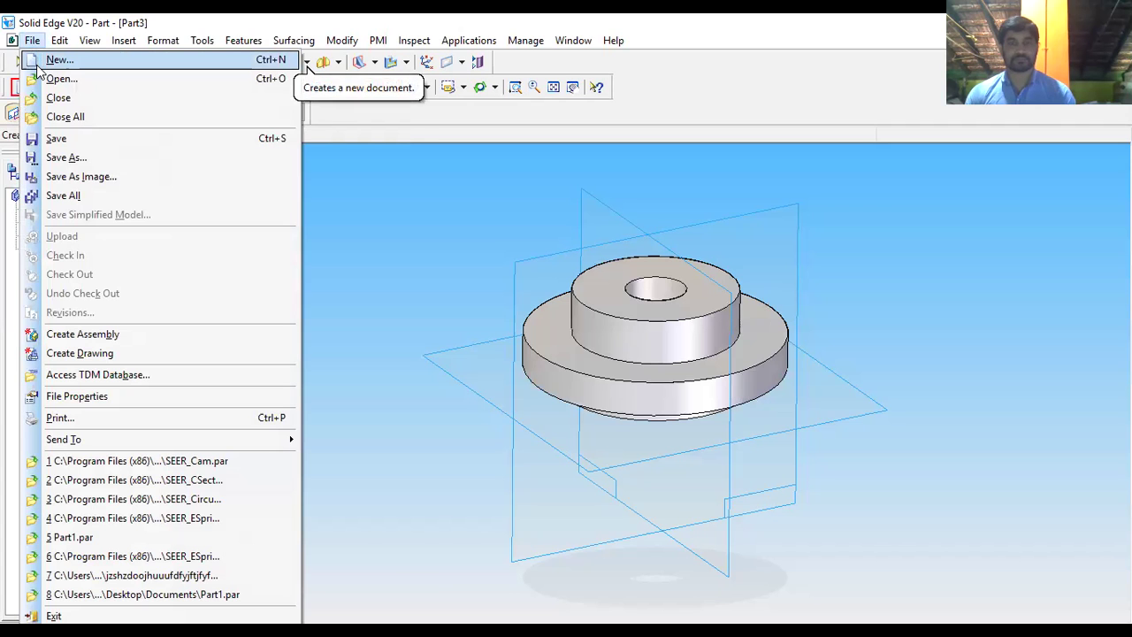
# Create a new part from the Normal.par template.
pyautogui.click(37, 61)
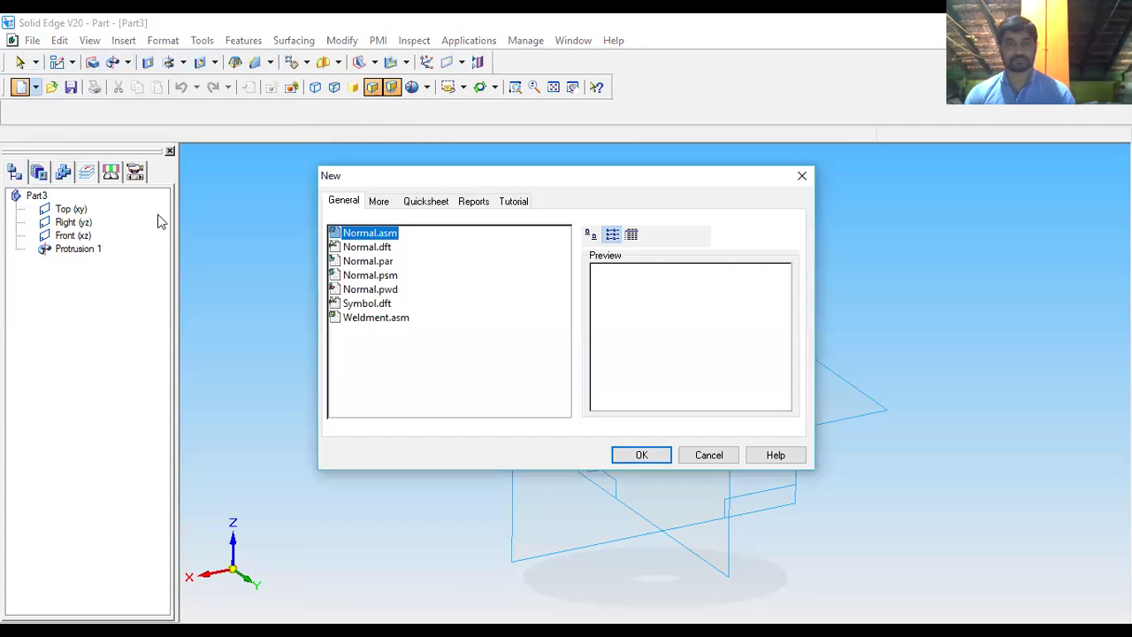
pyautogui.click(381, 262)
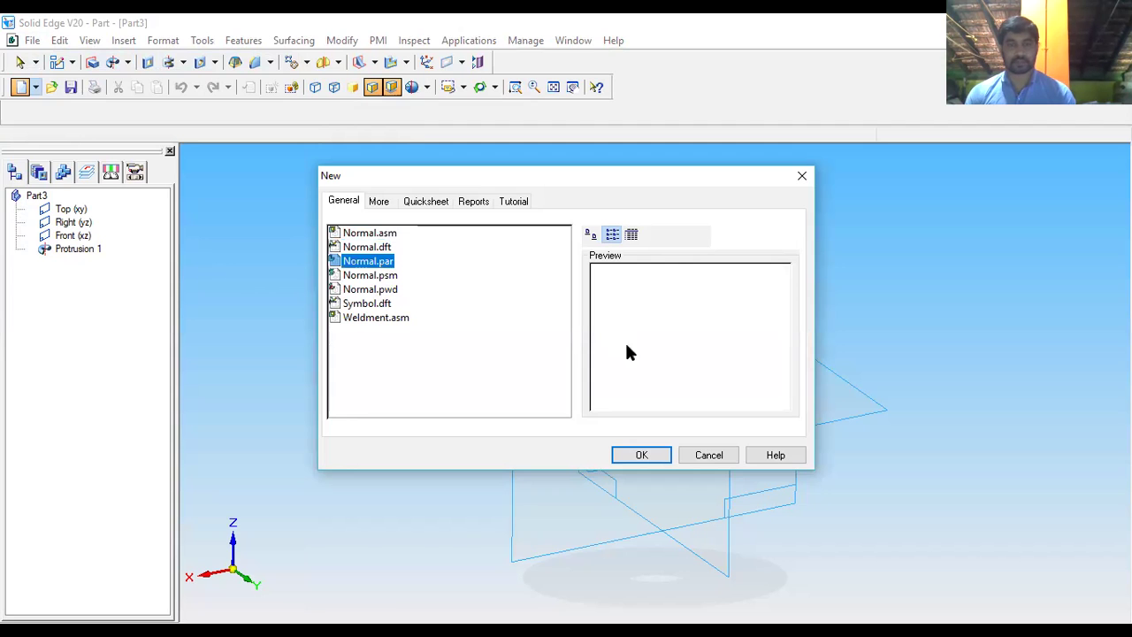
pyautogui.click(641, 454)
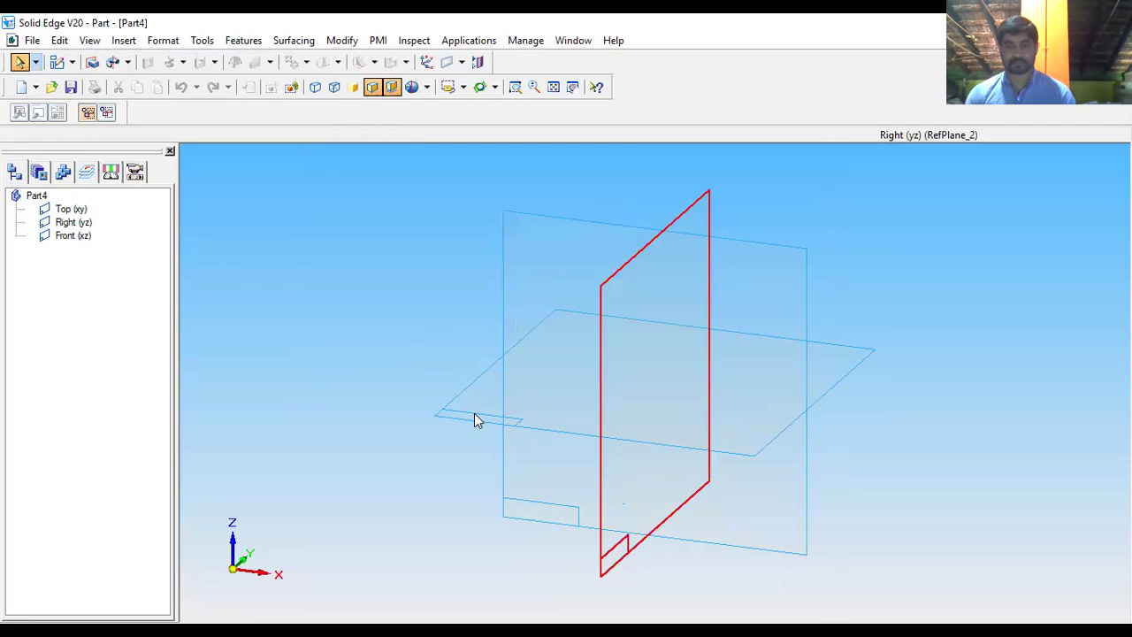
# Sketch on the Front (xz) plane a horizontal line about 52 mm long from the vertical reference, continuing about 40 mm down to the horizontal reference.
pyautogui.scroll(-3, 478, 416)
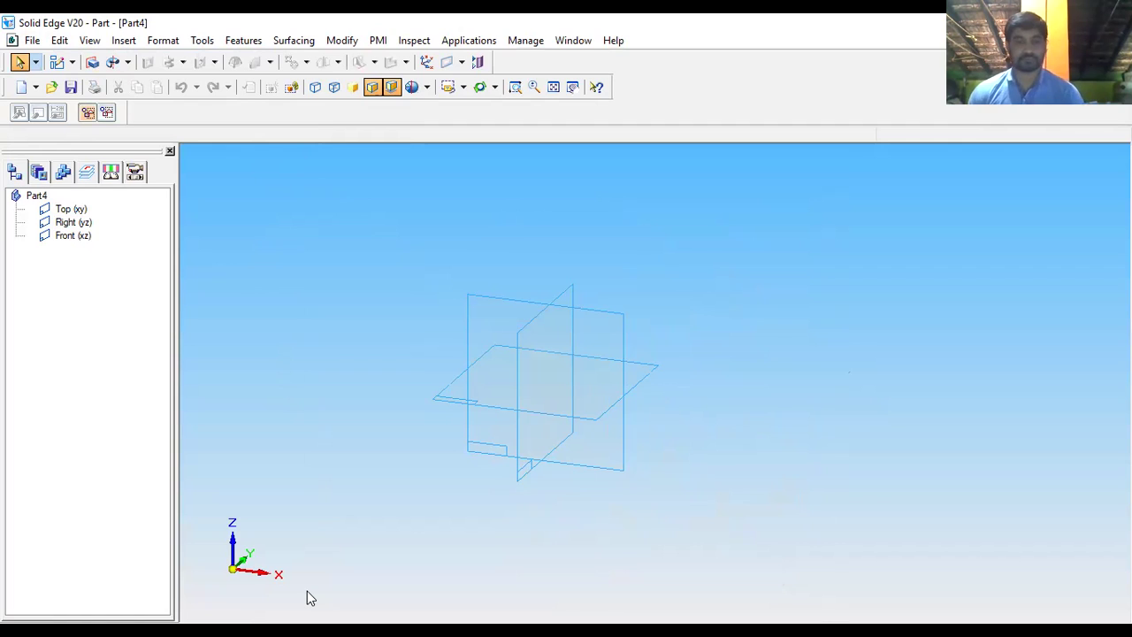
pyautogui.scroll(2, 534, 376)
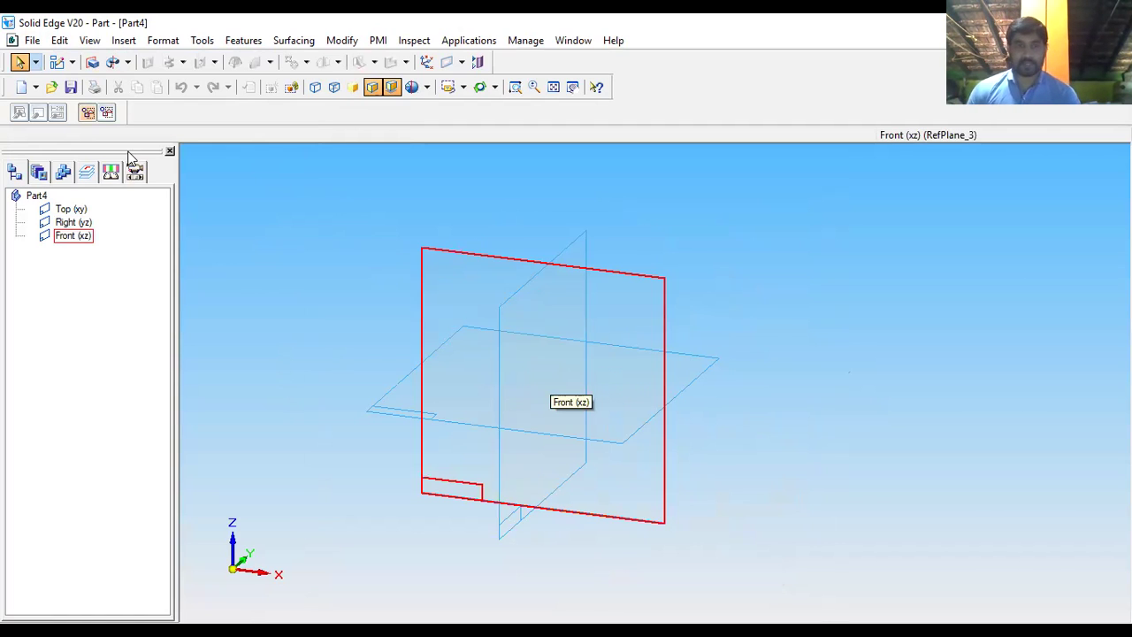
pyautogui.click(55, 62)
pyautogui.click(452, 250)
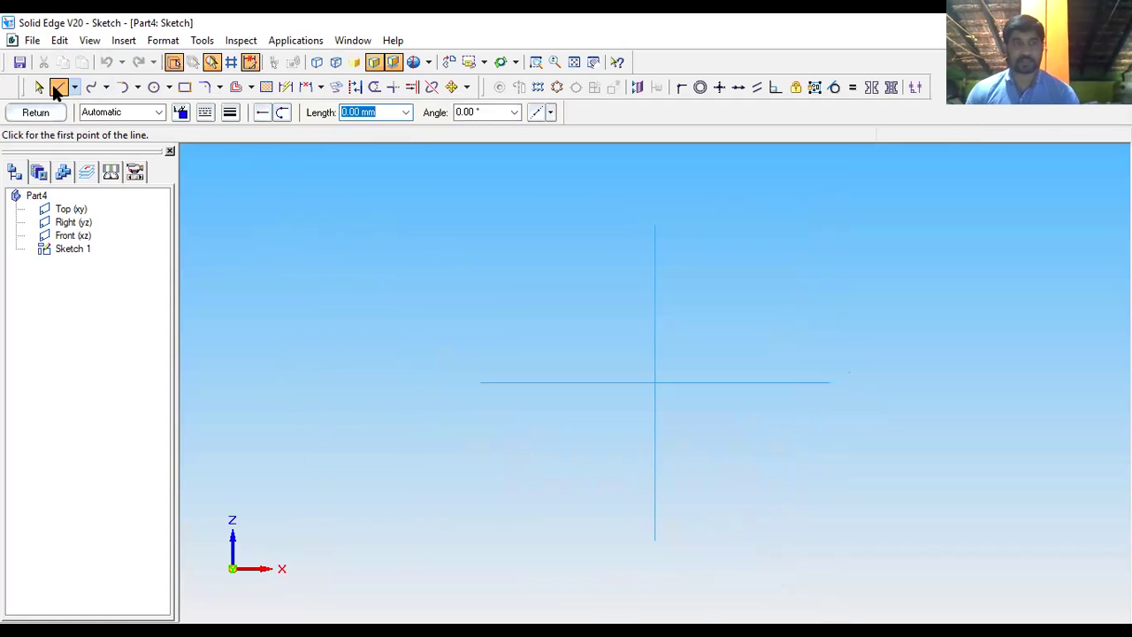
pyautogui.click(655, 266)
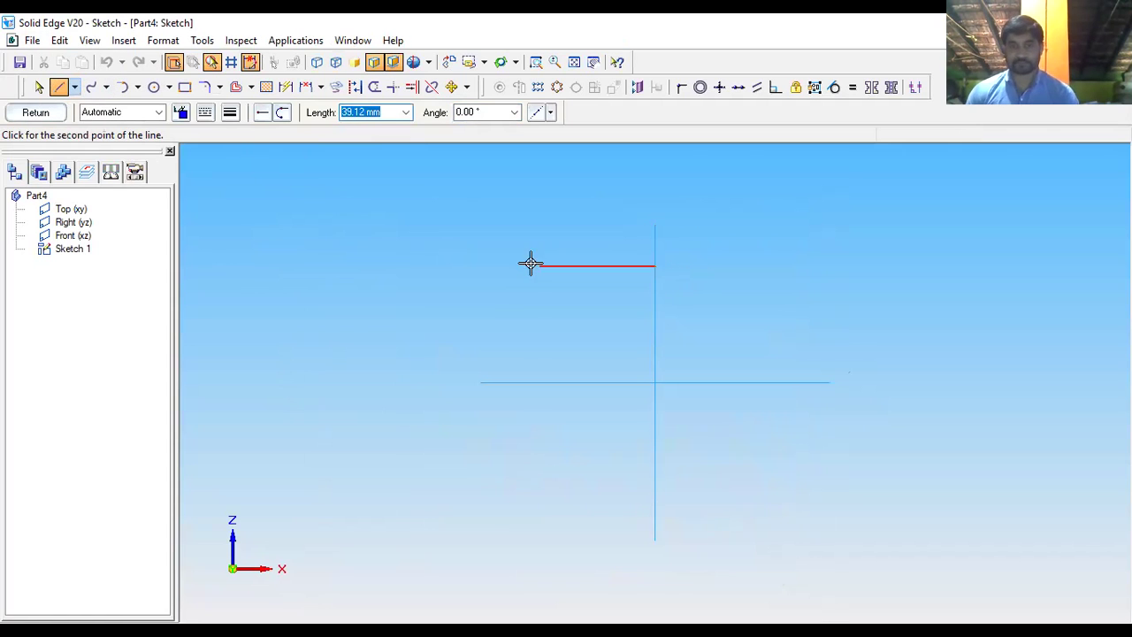
pyautogui.click(504, 265)
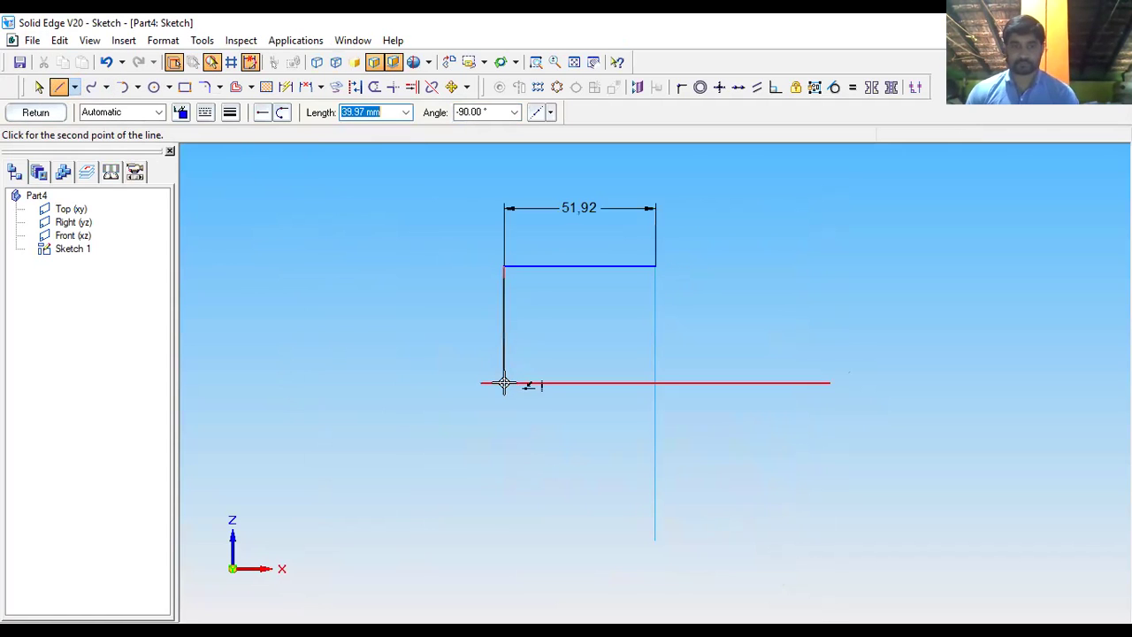
pyautogui.click(504, 382)
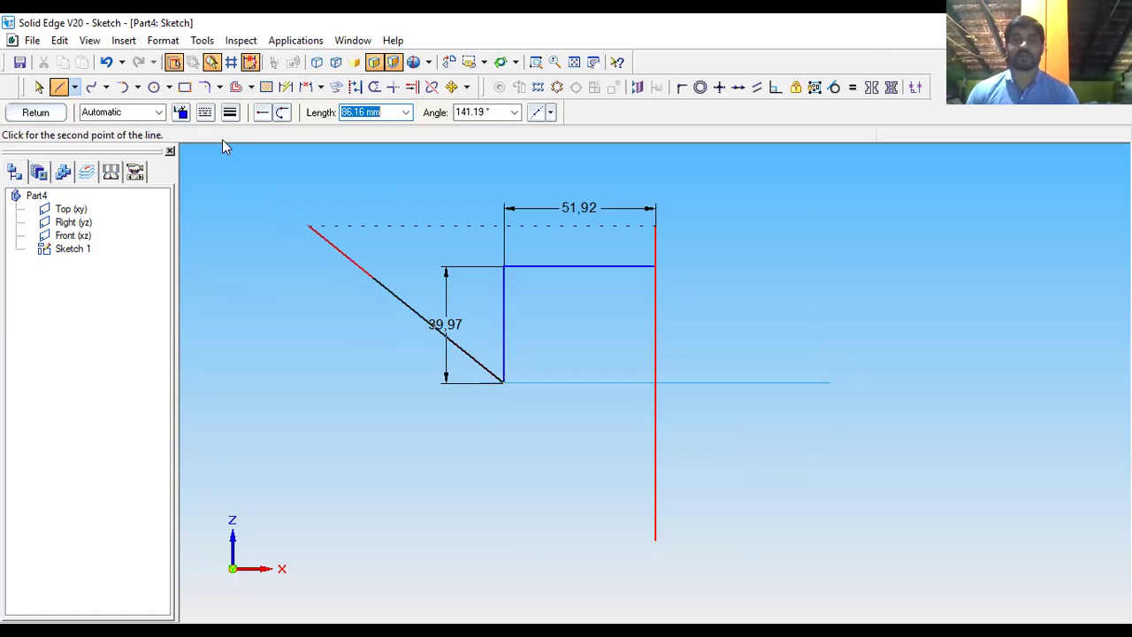
# Fillet the corner between the two lines with a radius of about 18.5 mm and finish the sketch.
pyautogui.click(205, 89)
pyautogui.click(504, 304)
pyautogui.click(540, 266)
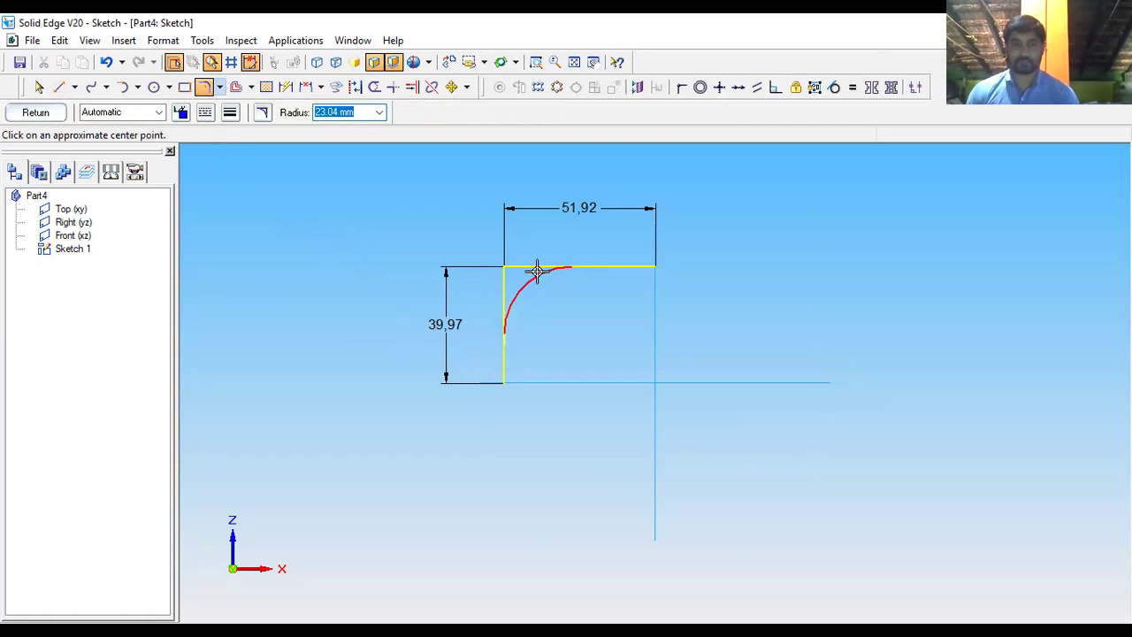
pyautogui.click(536, 271)
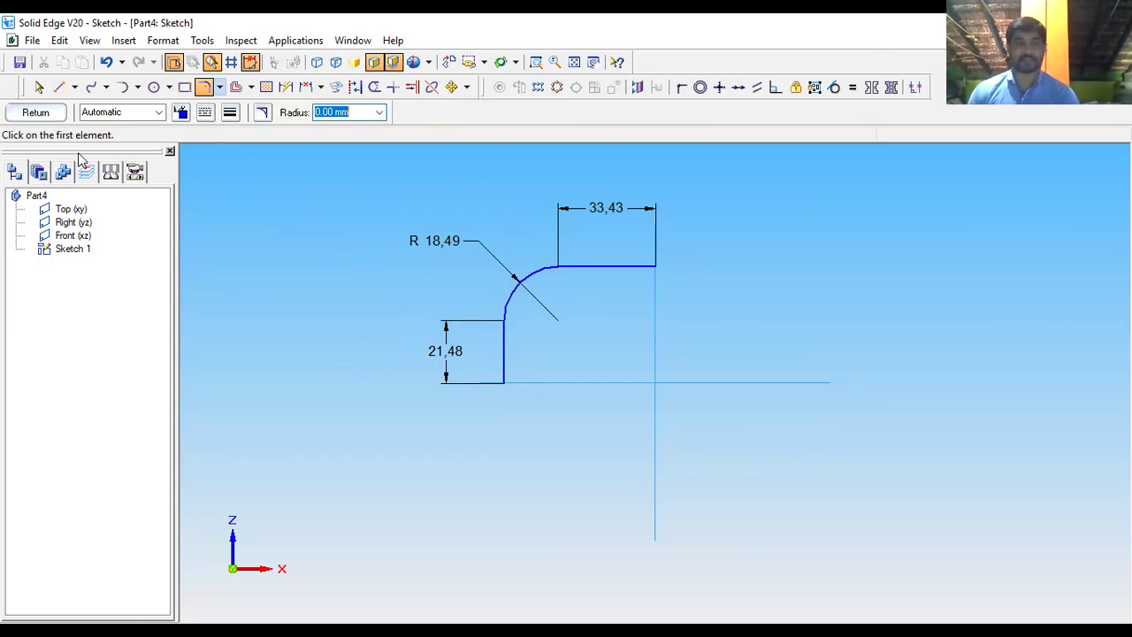
pyautogui.click(53, 112)
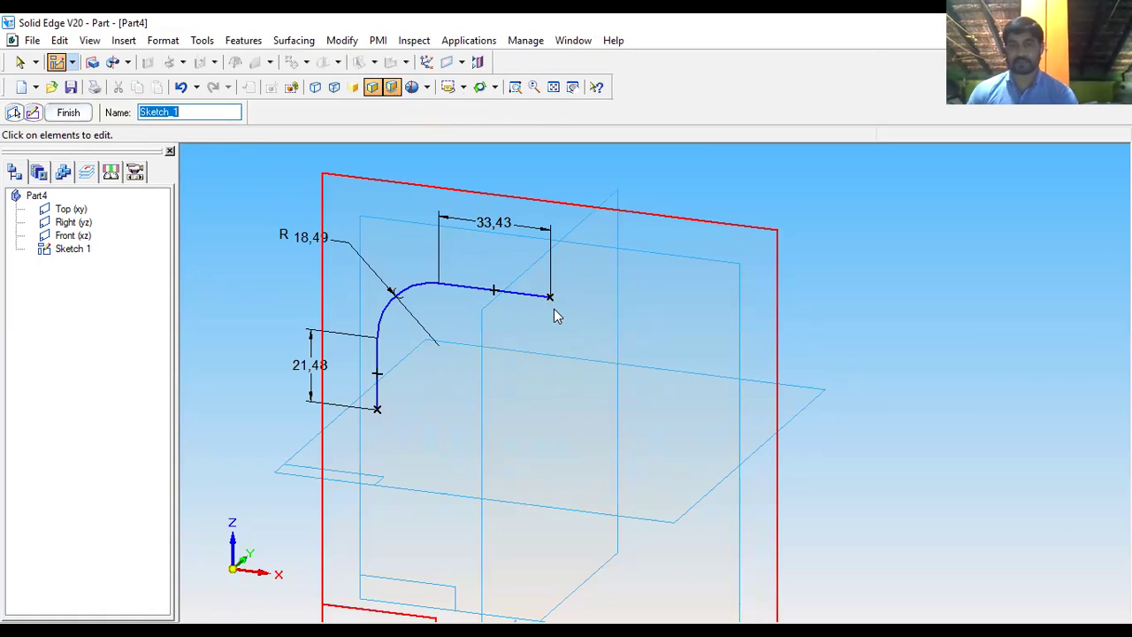
pyautogui.click(67, 113)
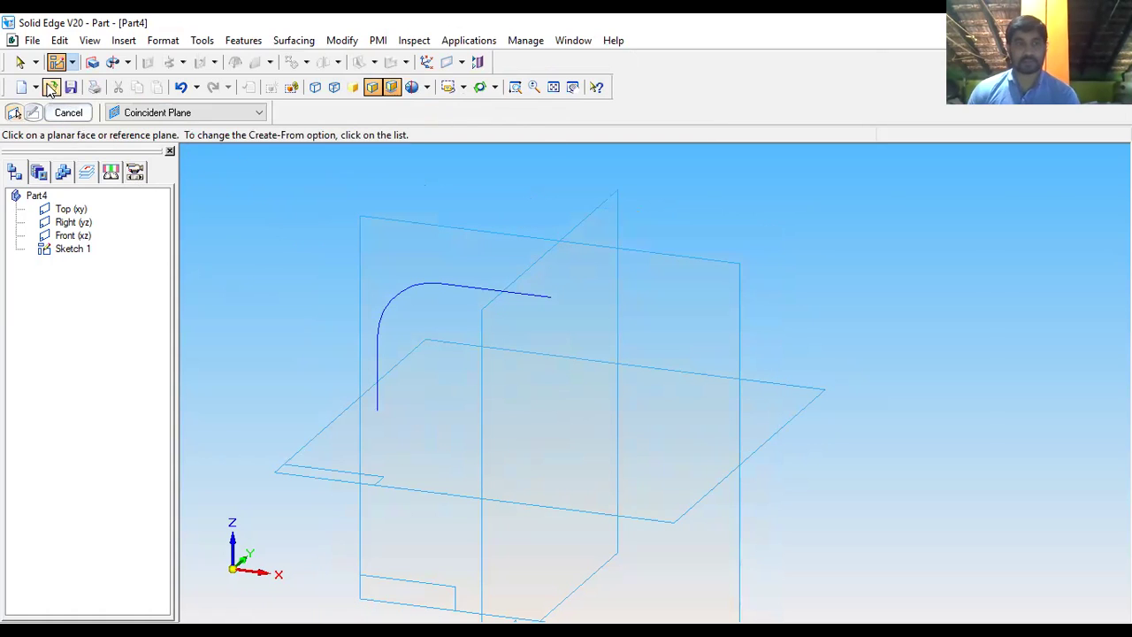
# Start a sketch on a plane normal to the curve at the free end of the path's horizontal line.
pyautogui.click(257, 112)
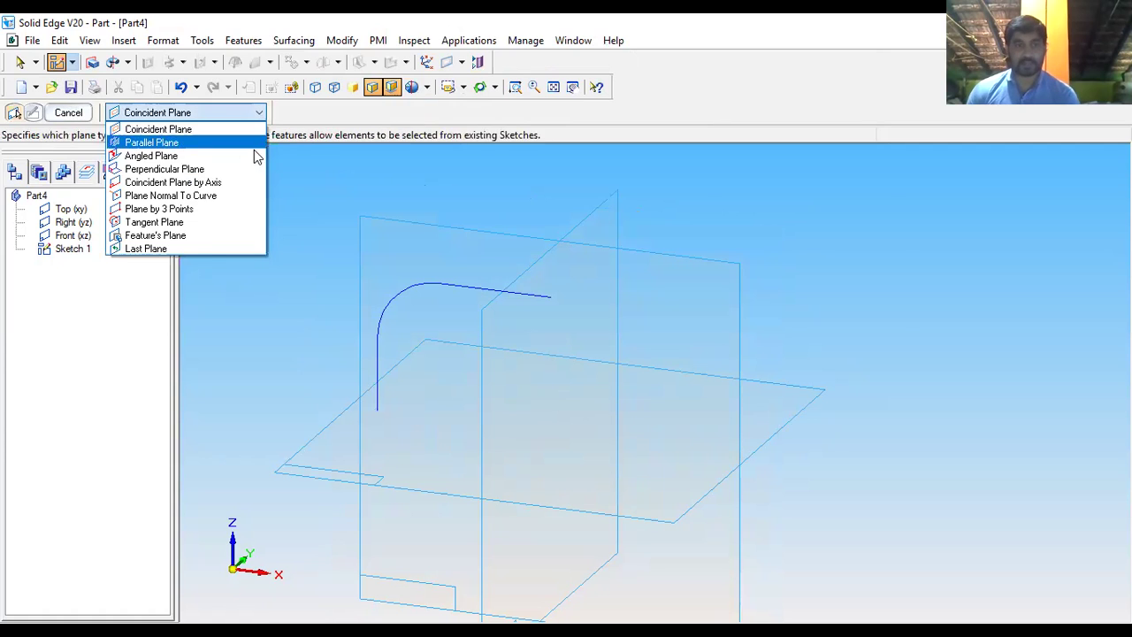
pyautogui.click(224, 196)
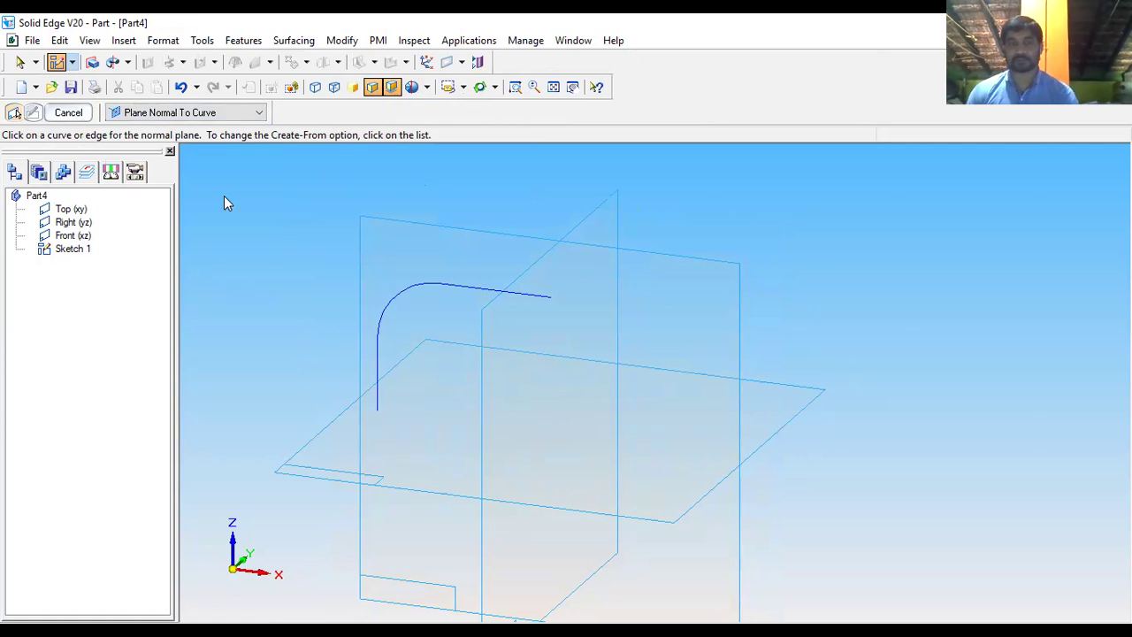
pyautogui.click(551, 297)
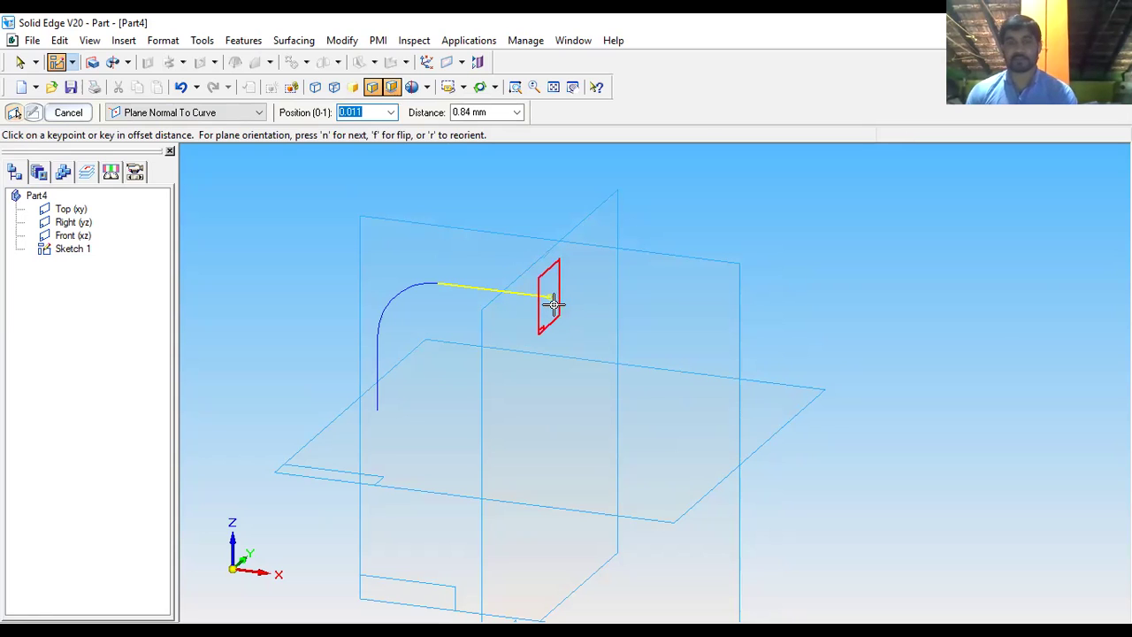
pyautogui.click(551, 298)
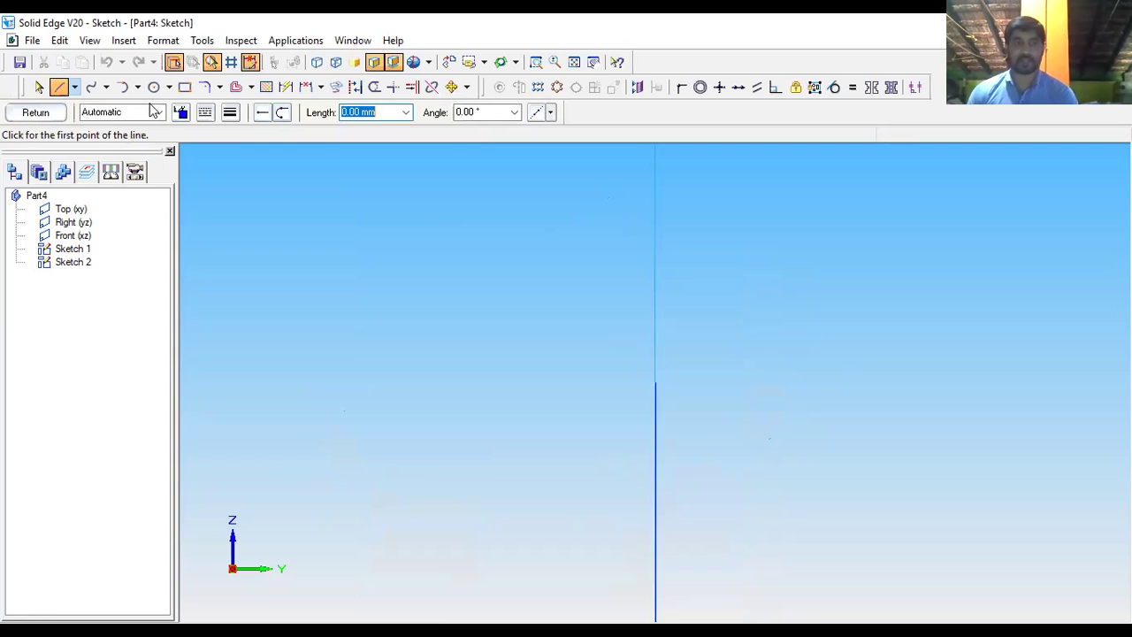
# Draw a circle about 2.8 mm in diameter centred on the path's end point and finish the sketch.
pyautogui.click(153, 88)
pyautogui.click(656, 384)
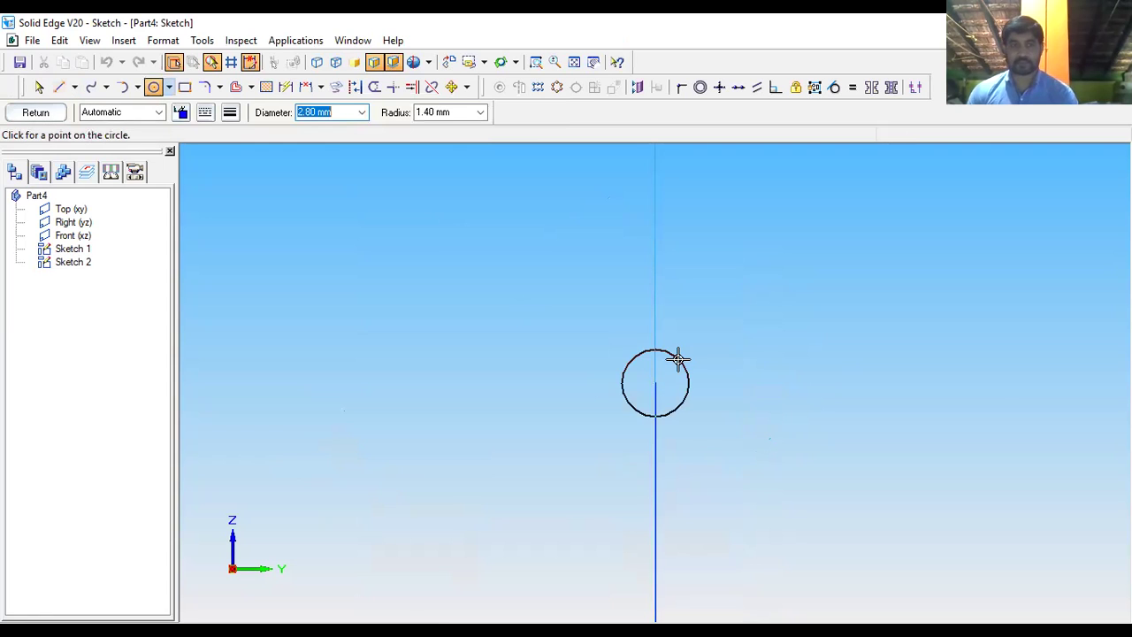
pyautogui.click(249, 323)
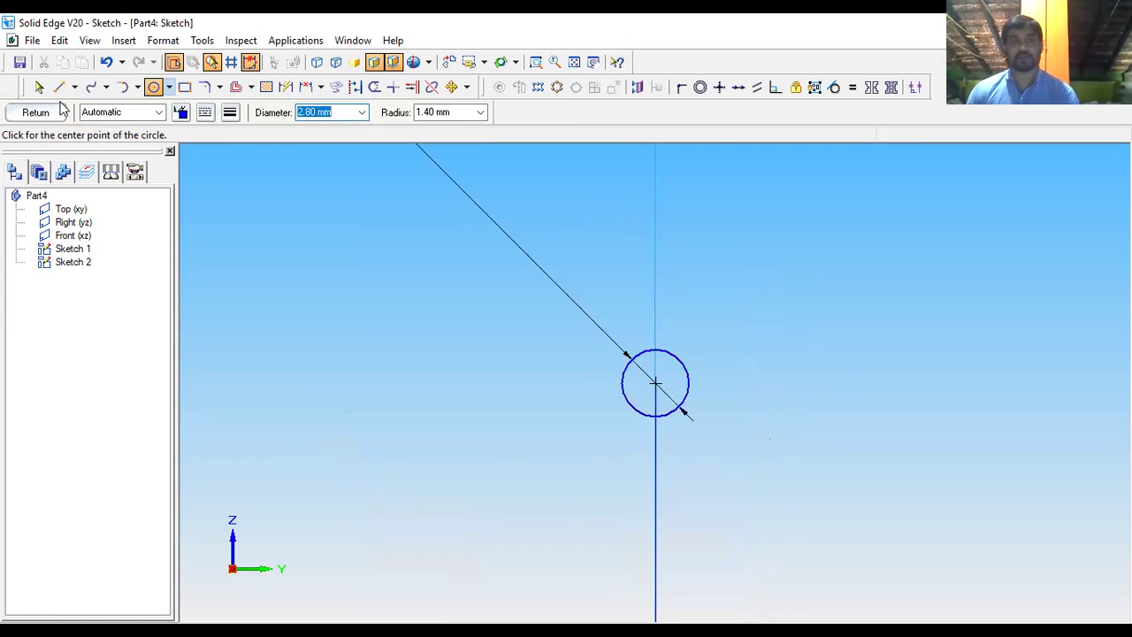
pyautogui.click(34, 113)
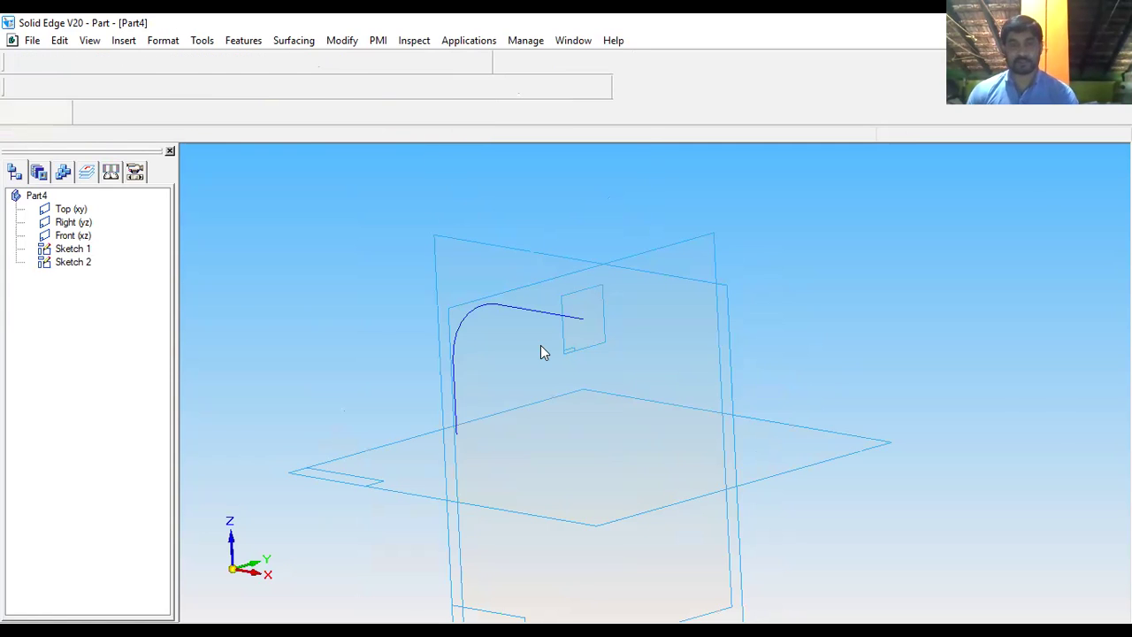
pyautogui.scroll(3, 550, 305)
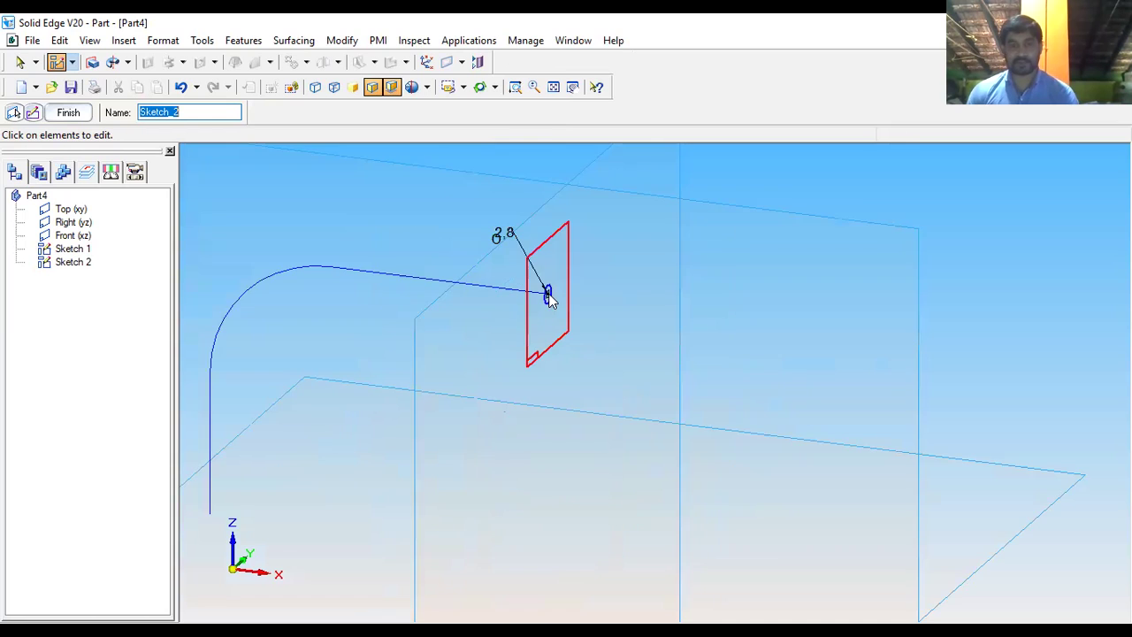
pyautogui.scroll(2, 550, 299)
pyautogui.scroll(-2, 559, 298)
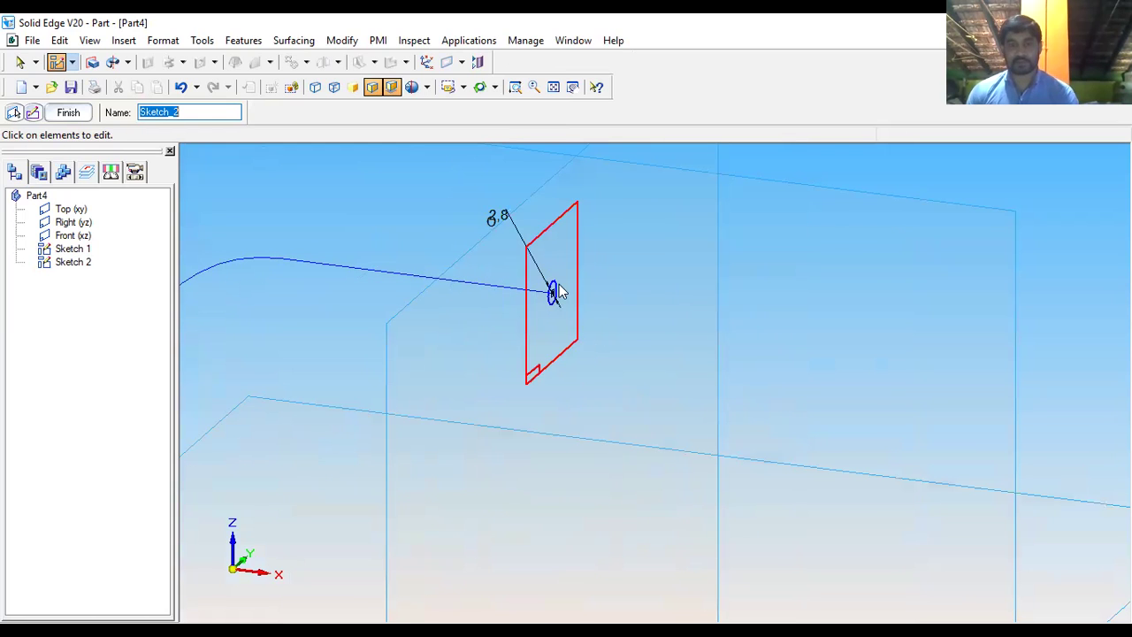
pyautogui.scroll(-1, 516, 297)
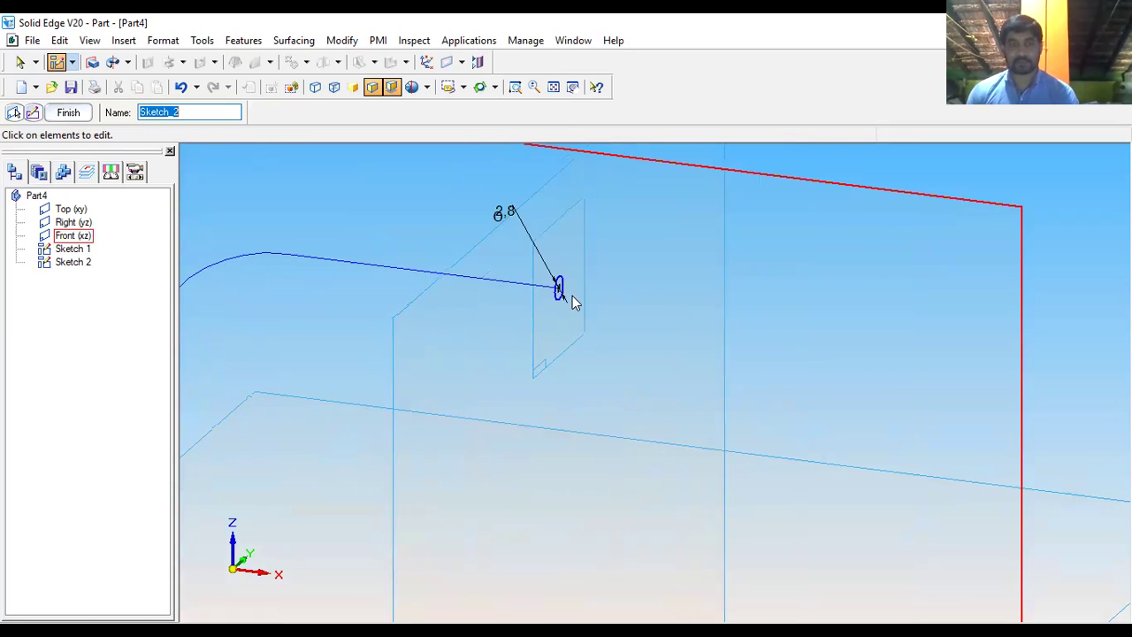
pyautogui.scroll(-2, 573, 295)
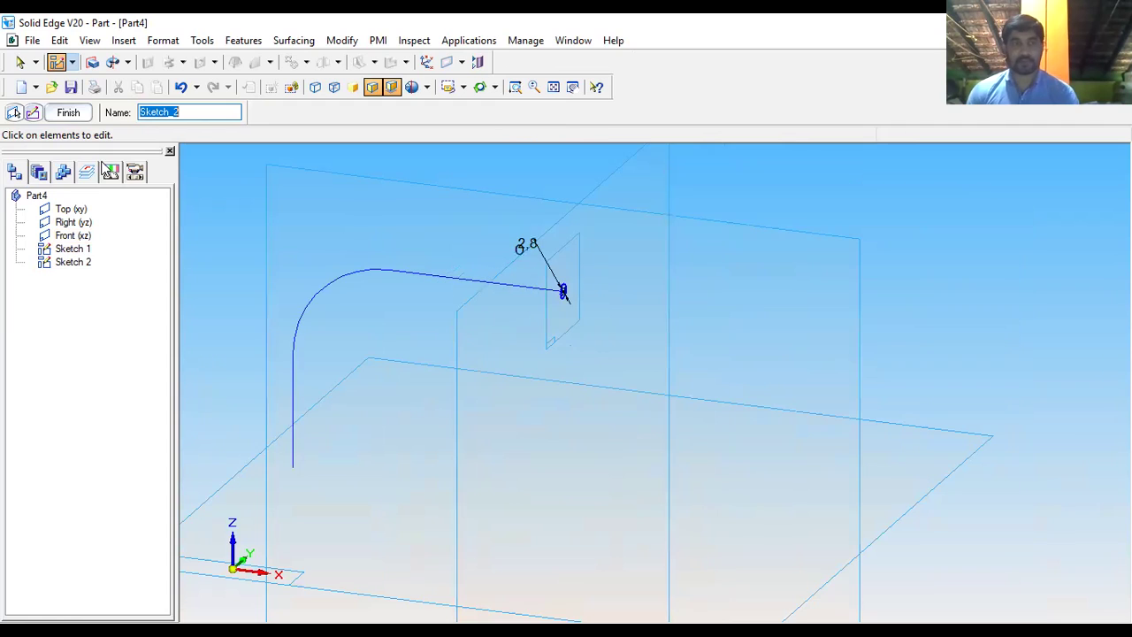
pyautogui.click(68, 114)
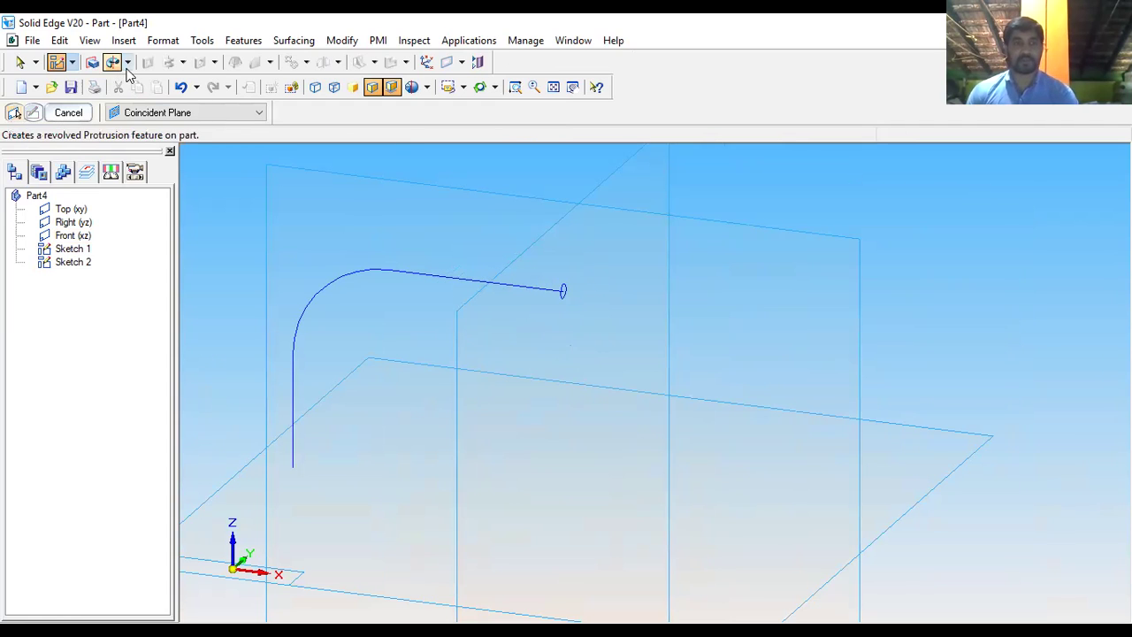
# Start a swept protrusion and accept the filleted line chain as its path.
pyautogui.click(128, 62)
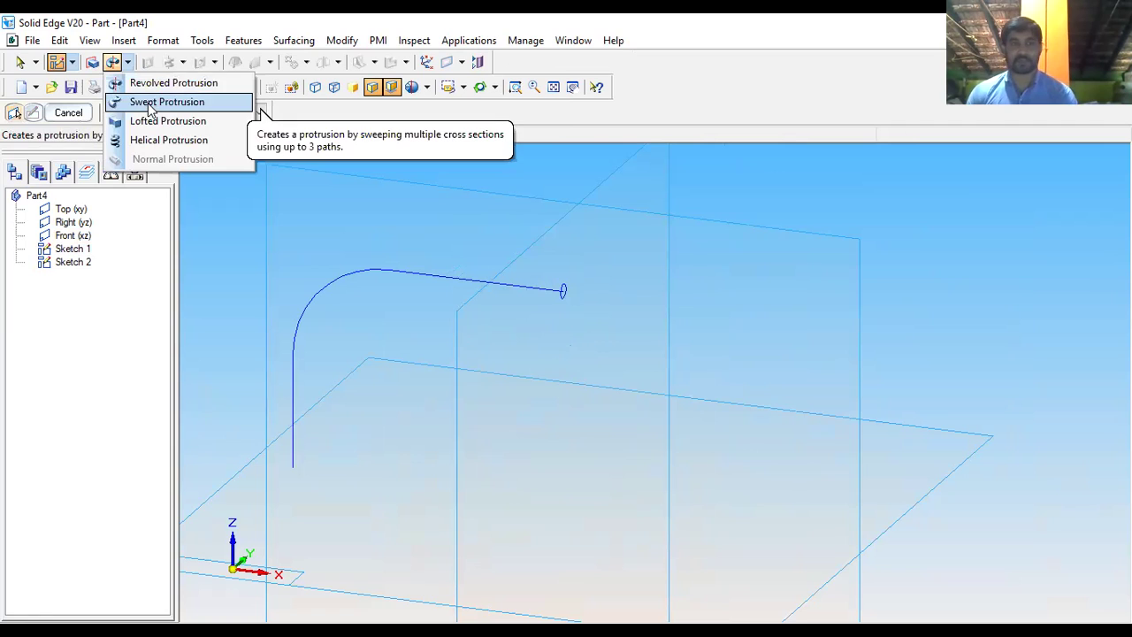
pyautogui.click(151, 103)
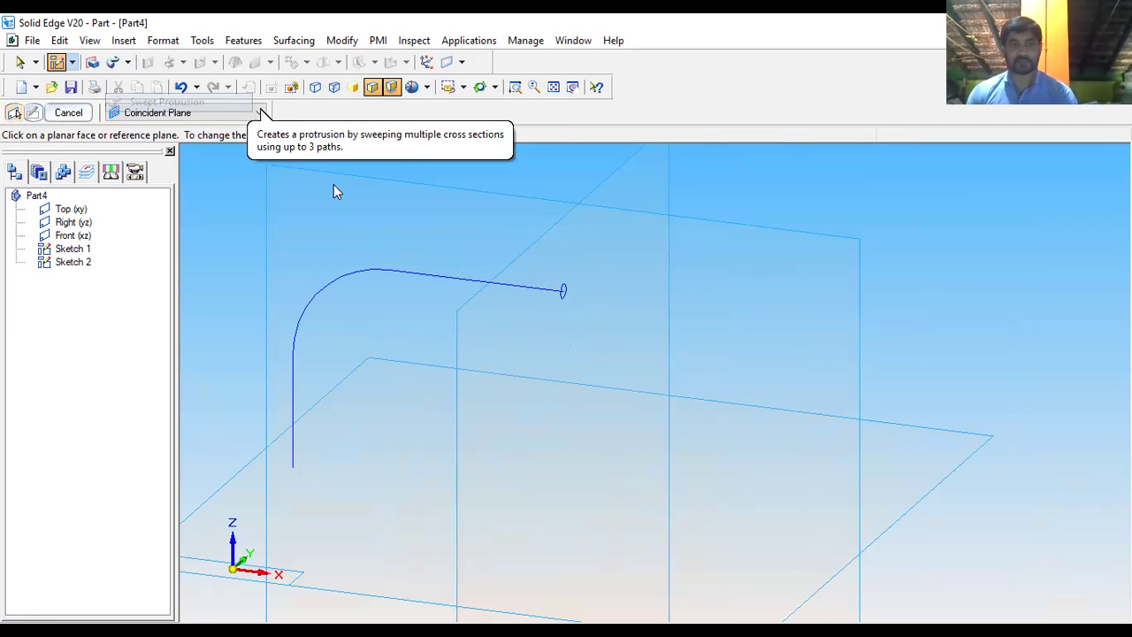
pyautogui.click(399, 160)
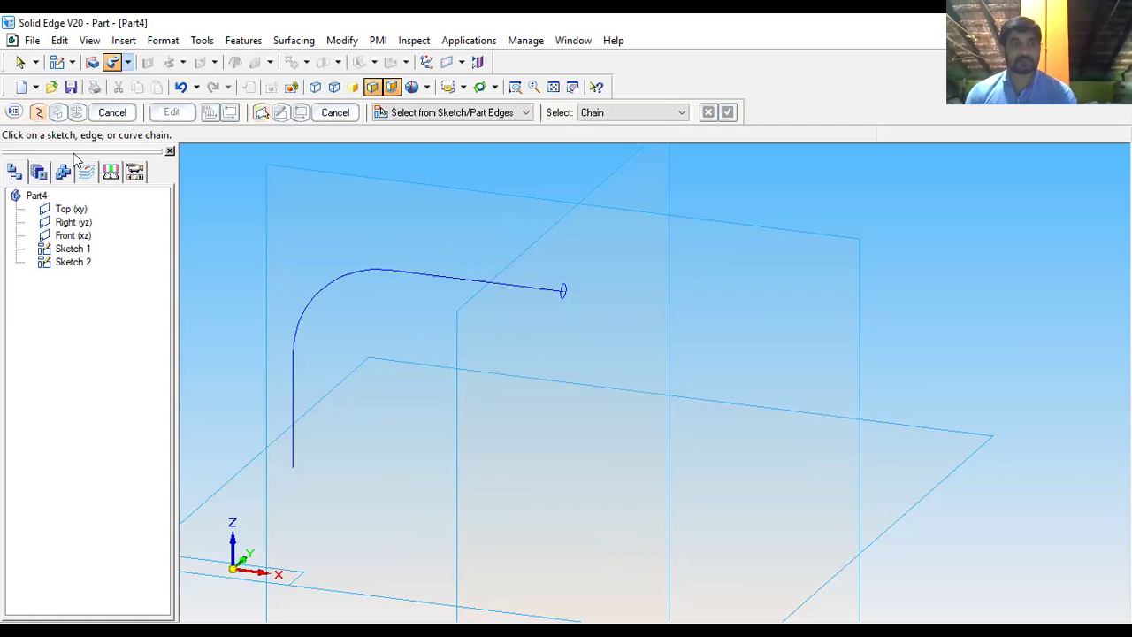
pyautogui.click(462, 281)
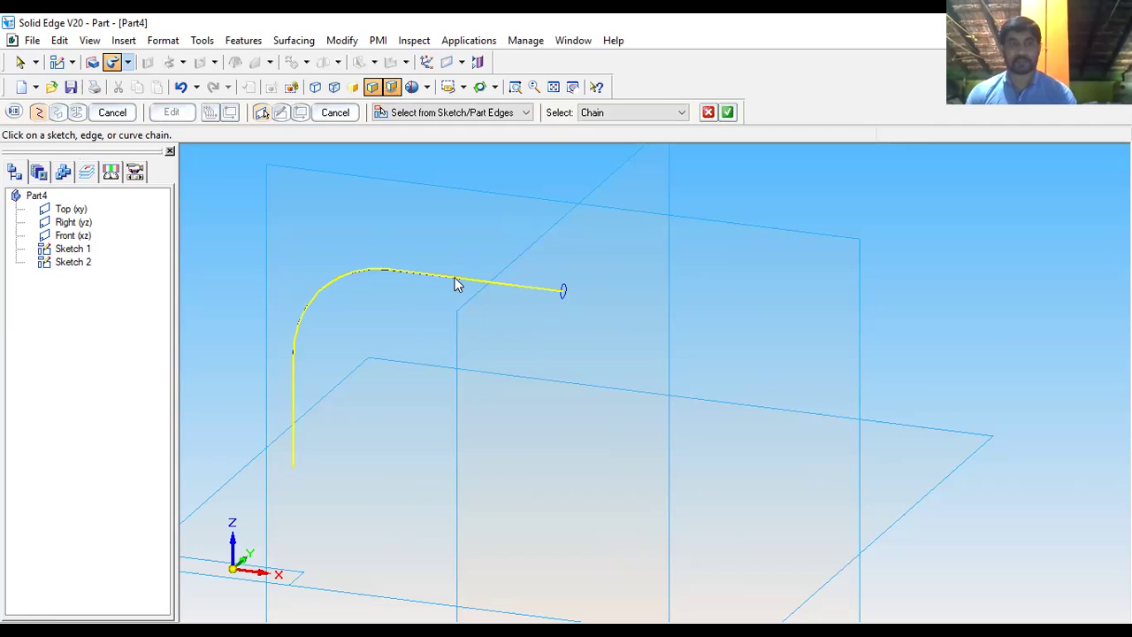
pyautogui.click(728, 113)
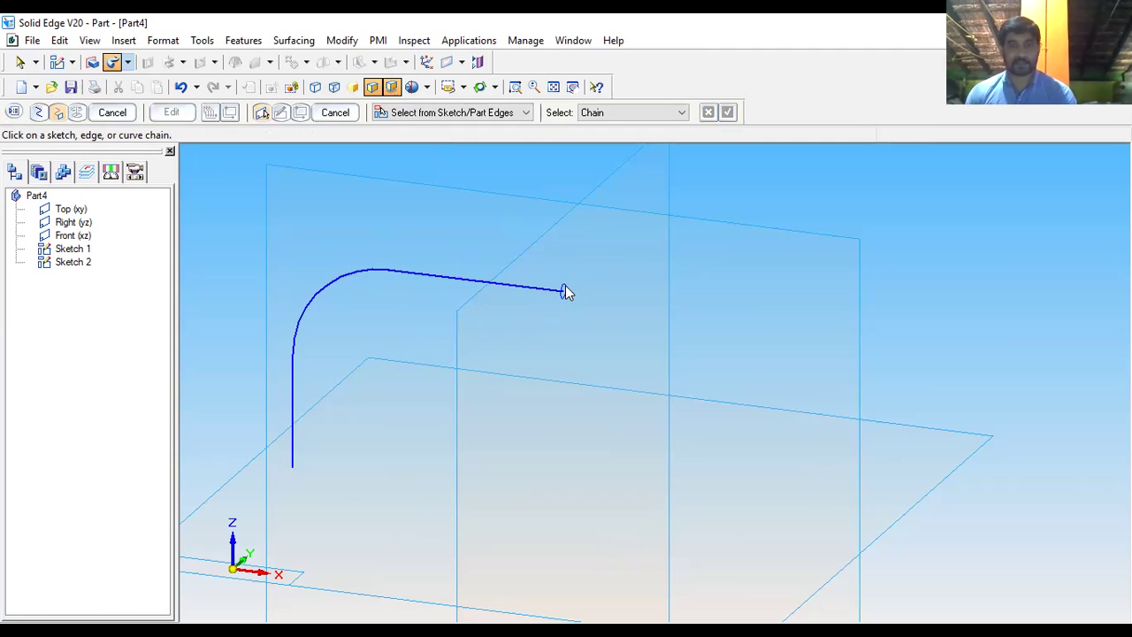
# Use the circle at the path's end as the cross section to sweep the bent rod.
pyautogui.scroll(3, 565, 289)
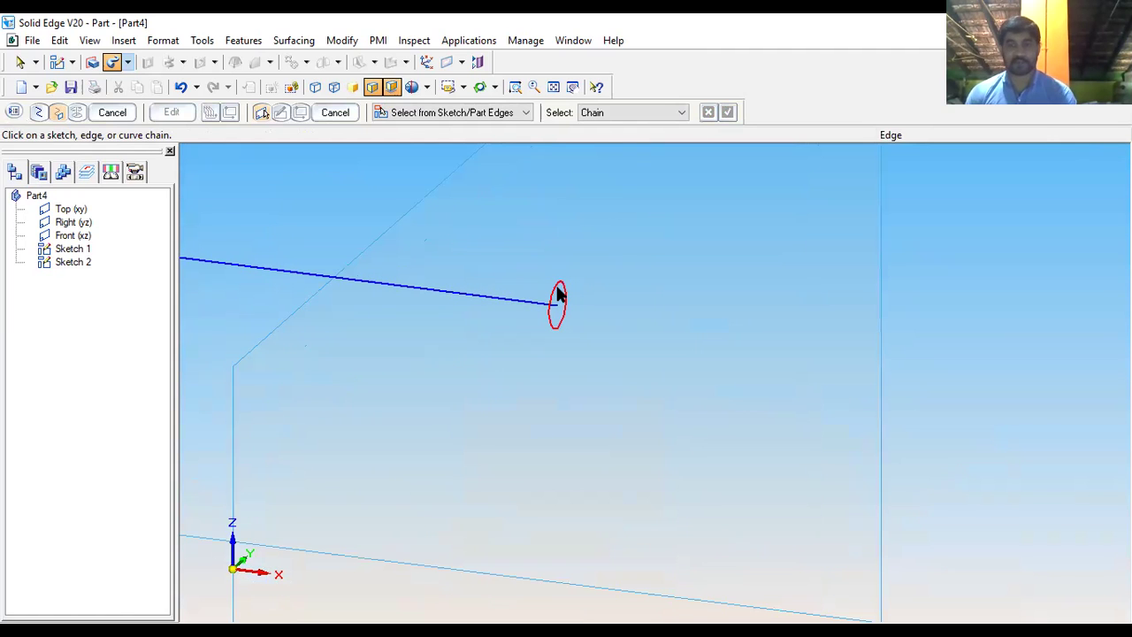
pyautogui.click(557, 295)
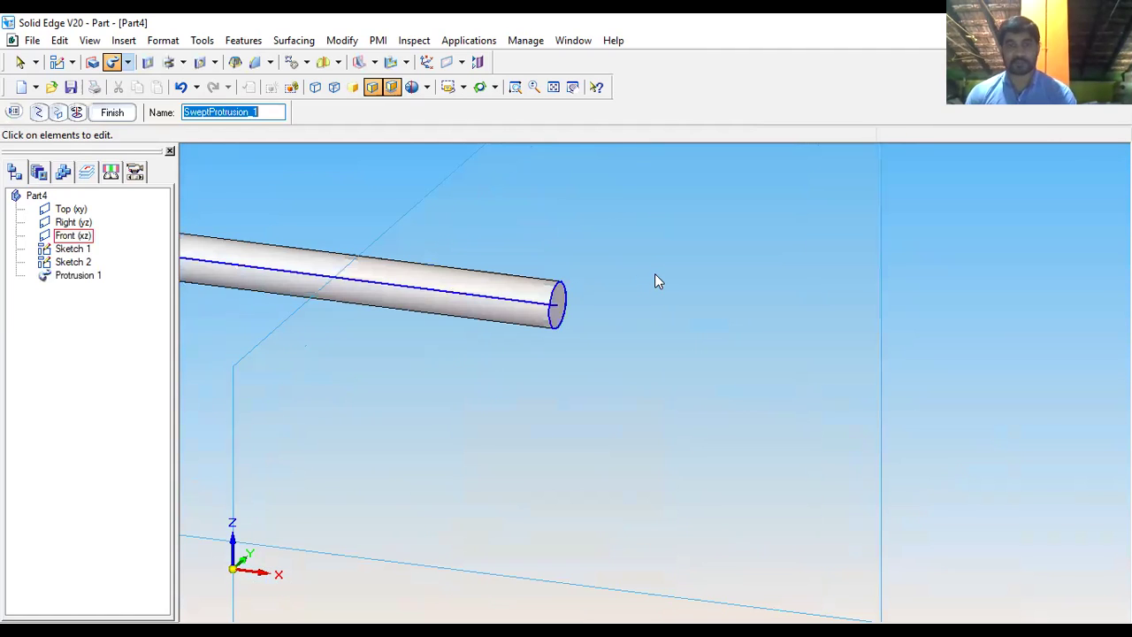
pyautogui.scroll(-2, 487, 354)
pyautogui.scroll(-1, 450, 294)
pyautogui.moveTo(449, 293); pyautogui.dragTo(474, 309, button='middle')
pyautogui.scroll(2, 475, 314)
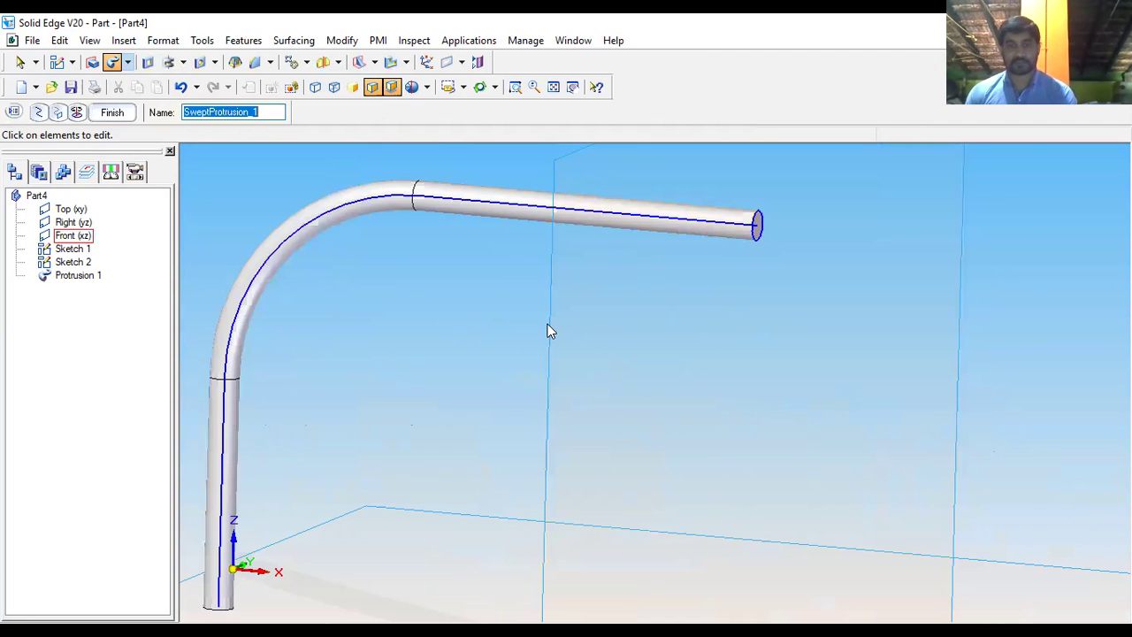
pyautogui.moveTo(548, 325); pyautogui.dragTo(703, 258, button='middle')
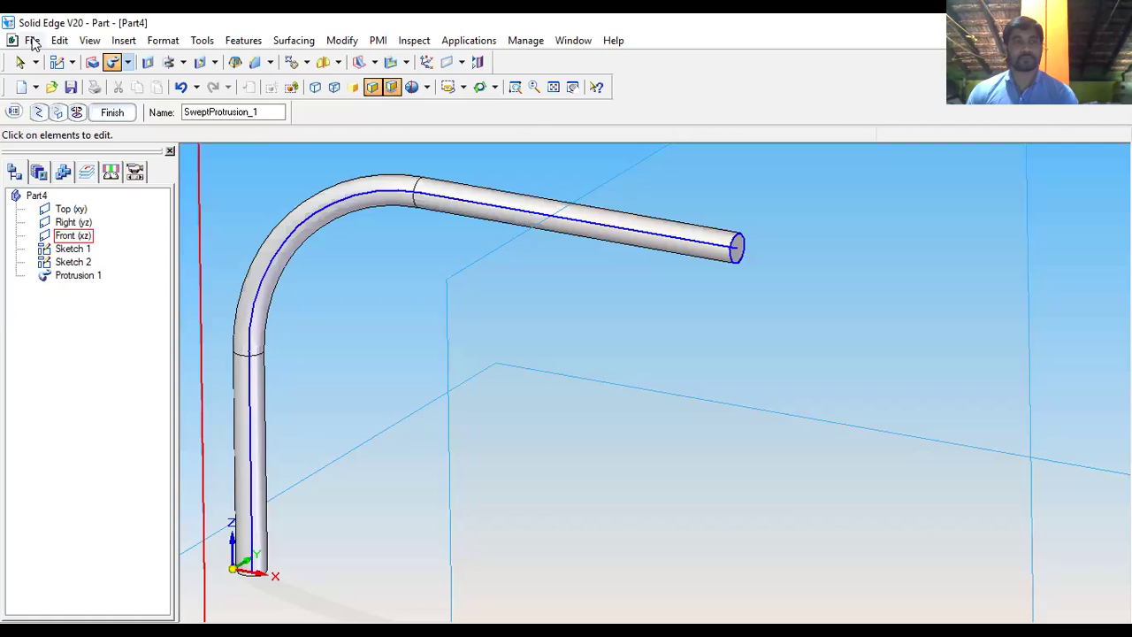
# Create another part from the Normal.par template and select its Front (xz) plane.
pyautogui.click(34, 41)
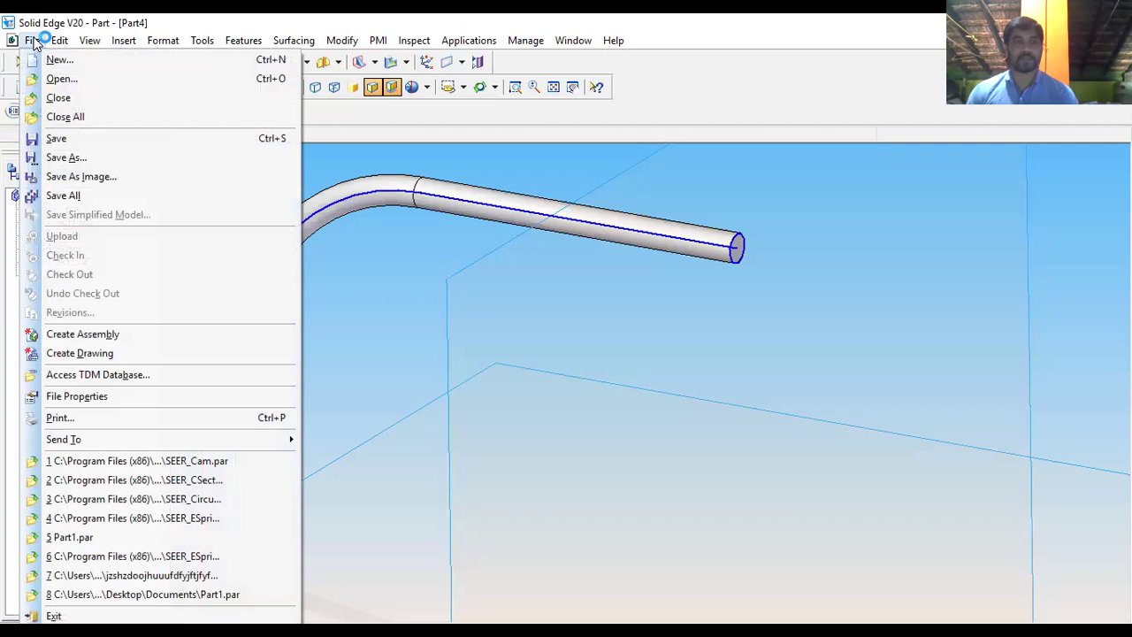
pyautogui.click(55, 60)
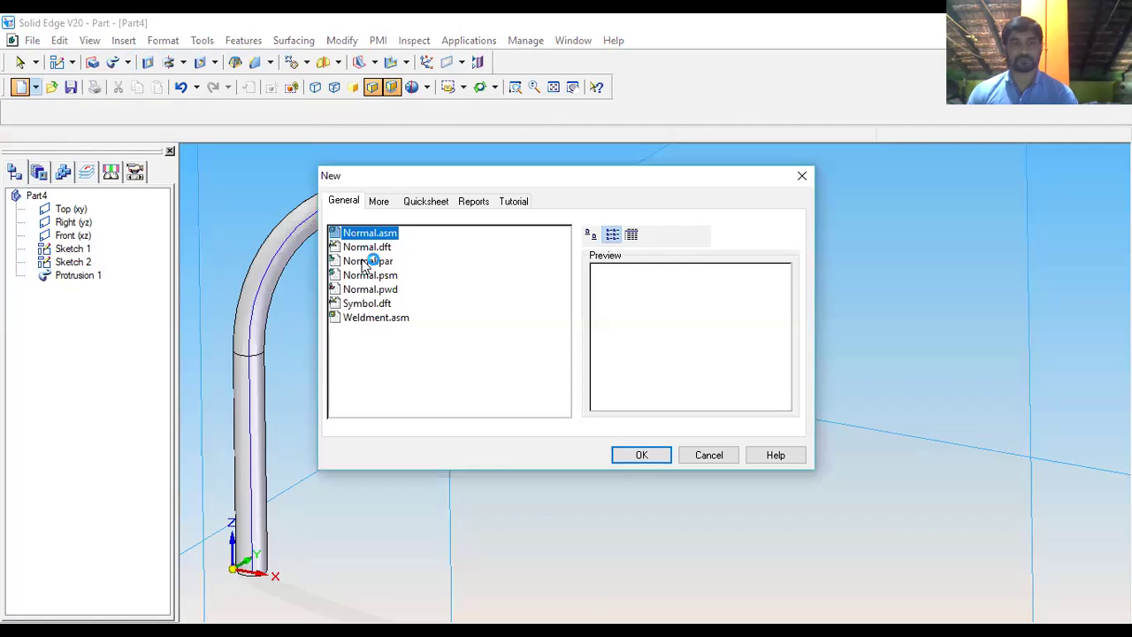
pyautogui.click(378, 261)
pyautogui.click(639, 455)
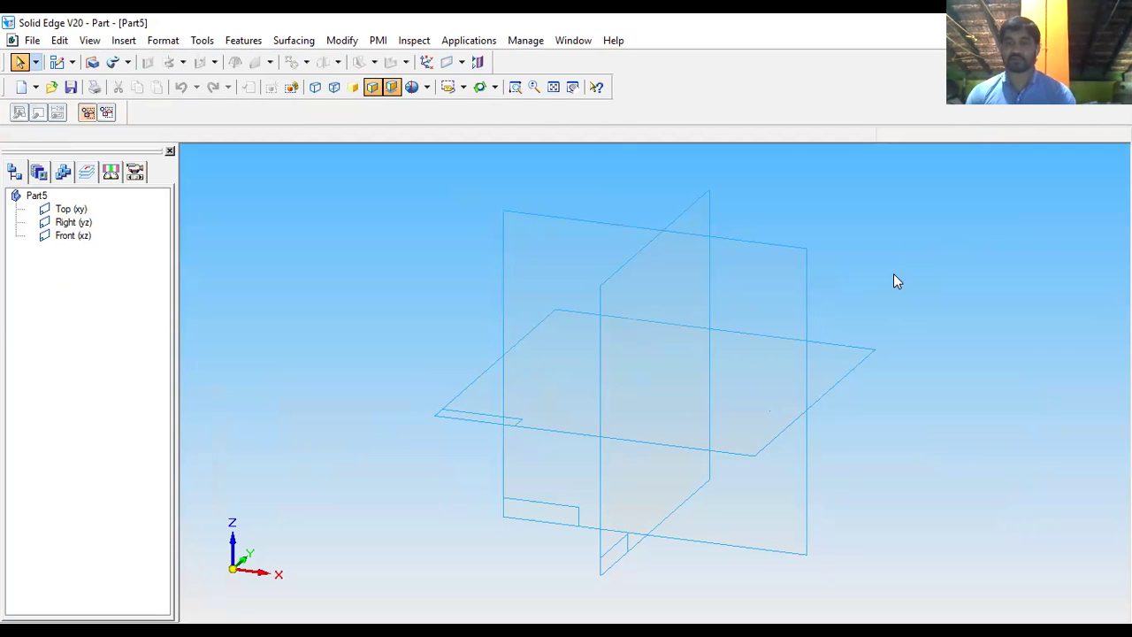
pyautogui.click(768, 252)
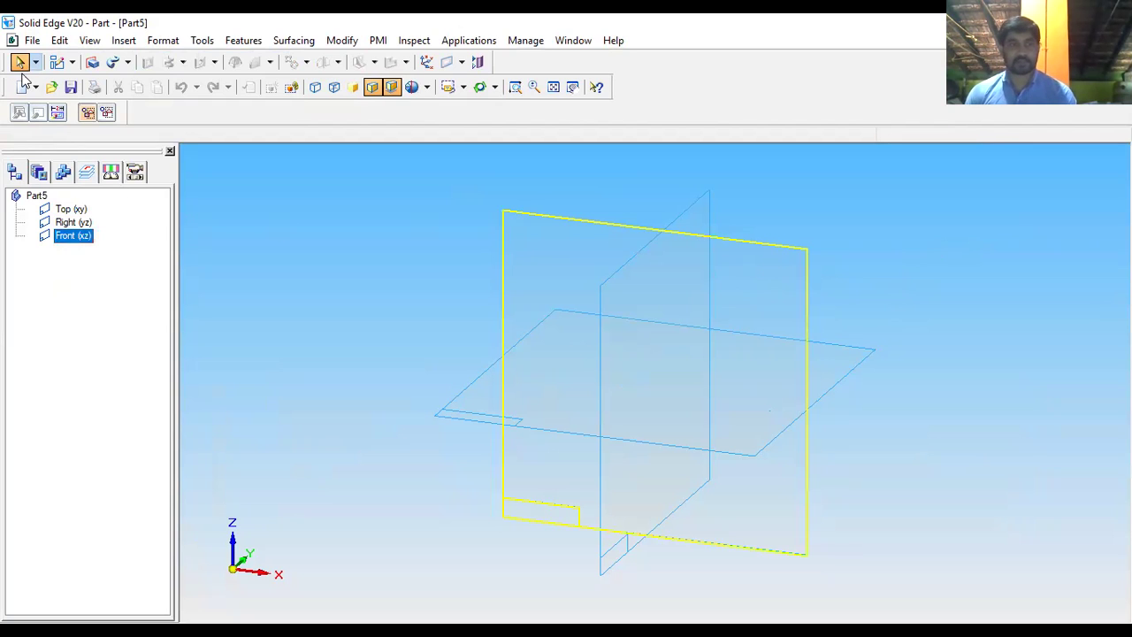
# Start a sketch on the Front (xz) plane and draw a circle about 51 mm in diameter centred on the origin.
pyautogui.click(56, 62)
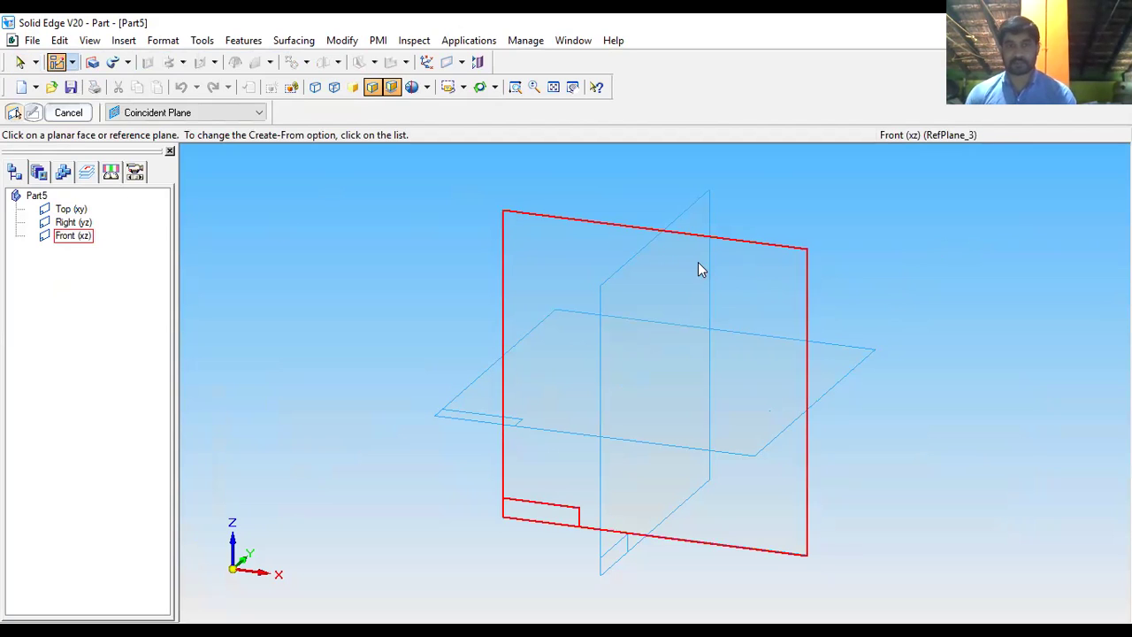
pyautogui.click(730, 237)
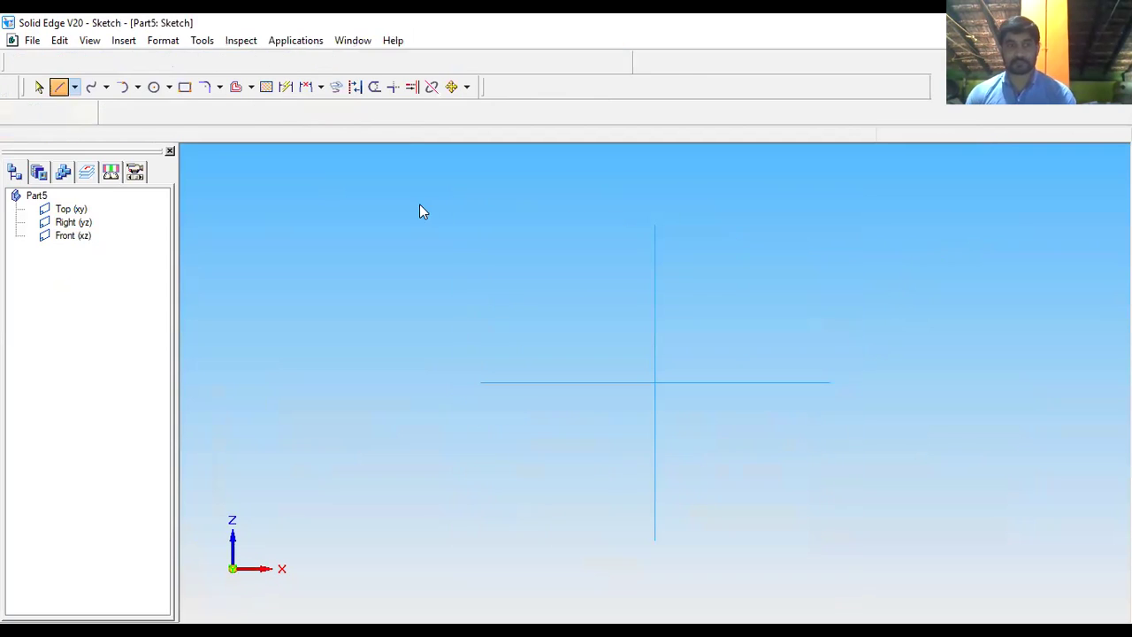
pyautogui.click(154, 87)
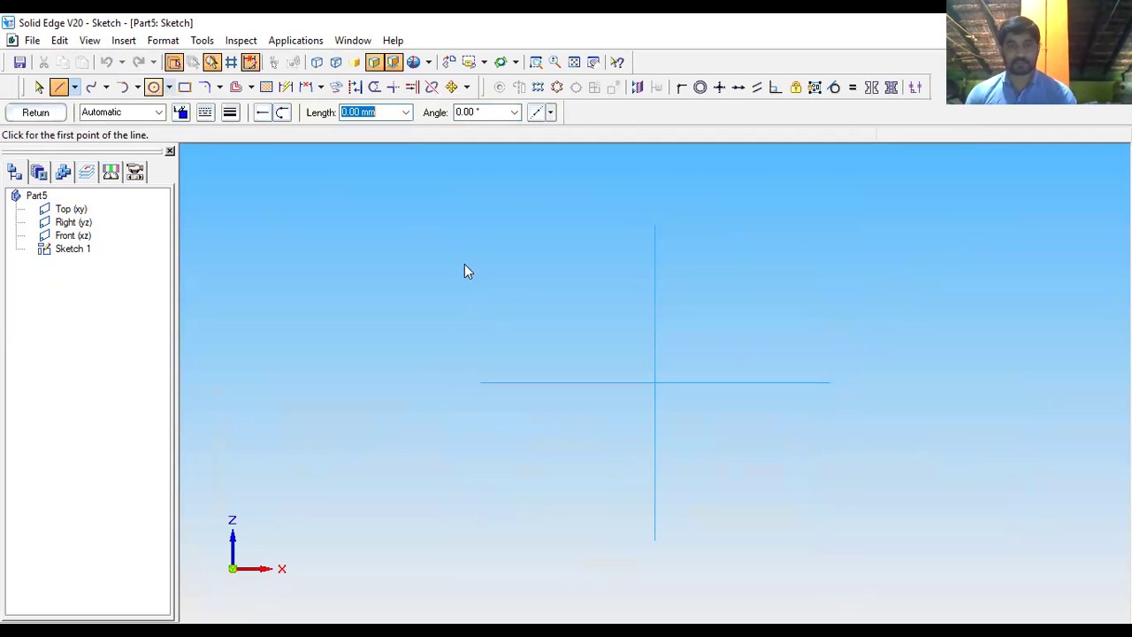
pyautogui.click(655, 382)
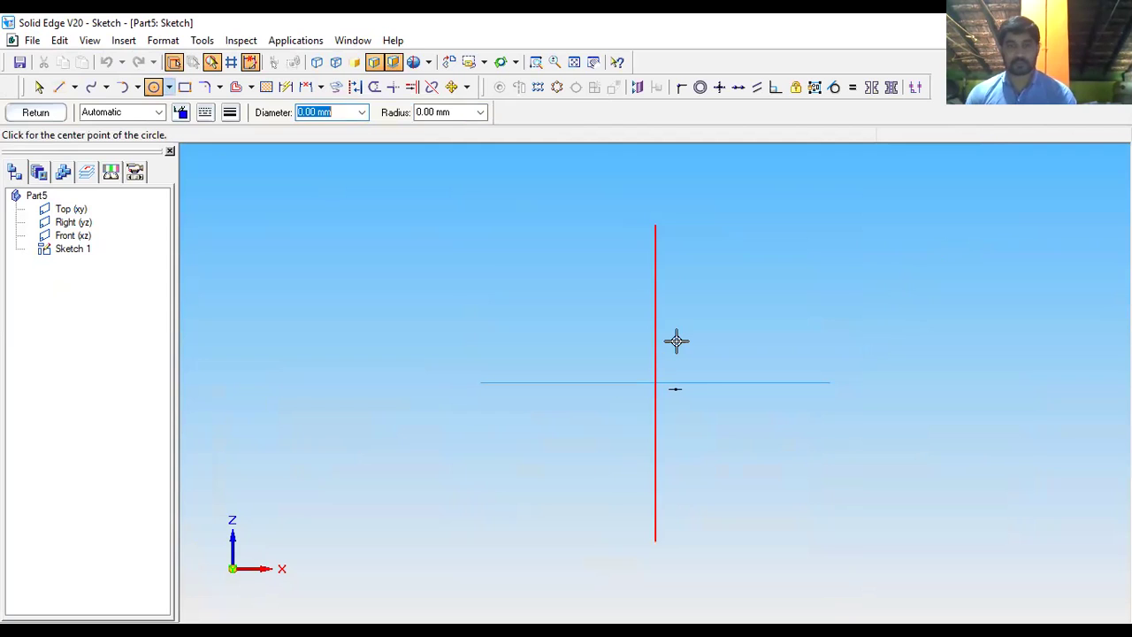
pyautogui.click(695, 316)
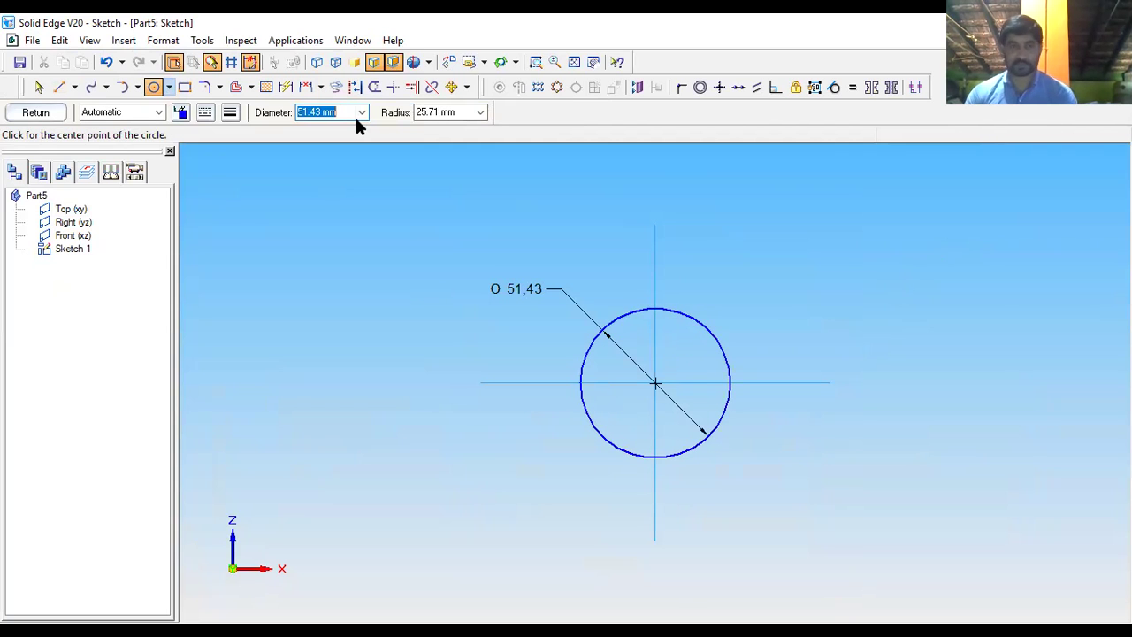
# Set the circle's diameter to 60 mm and finish the sketch.
pyautogui.write('60')
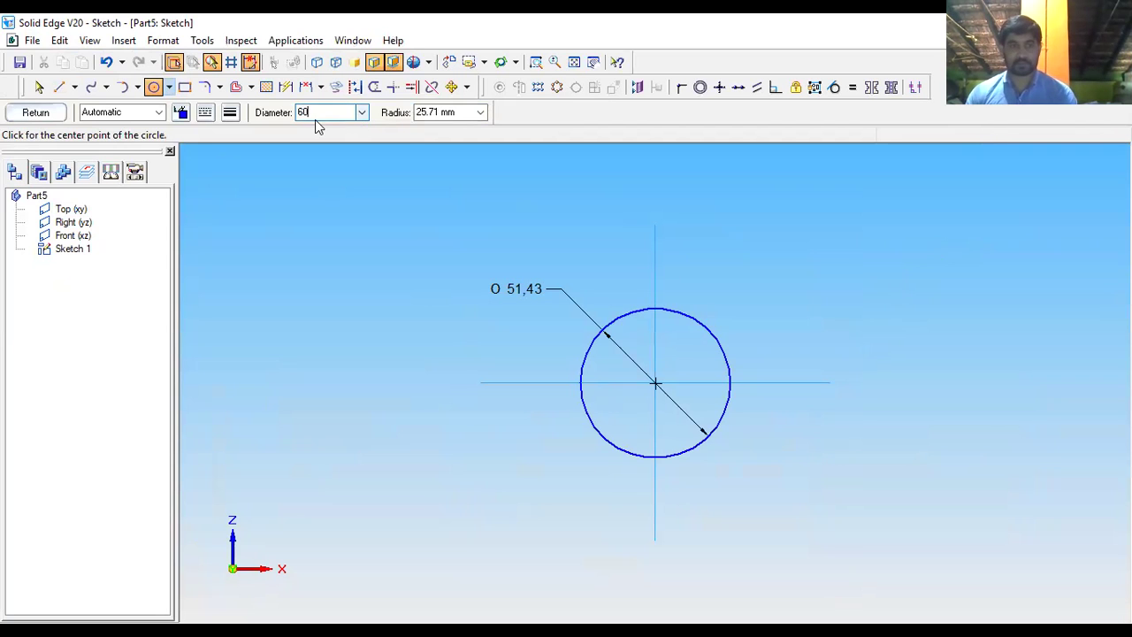
pyautogui.press('Tab')
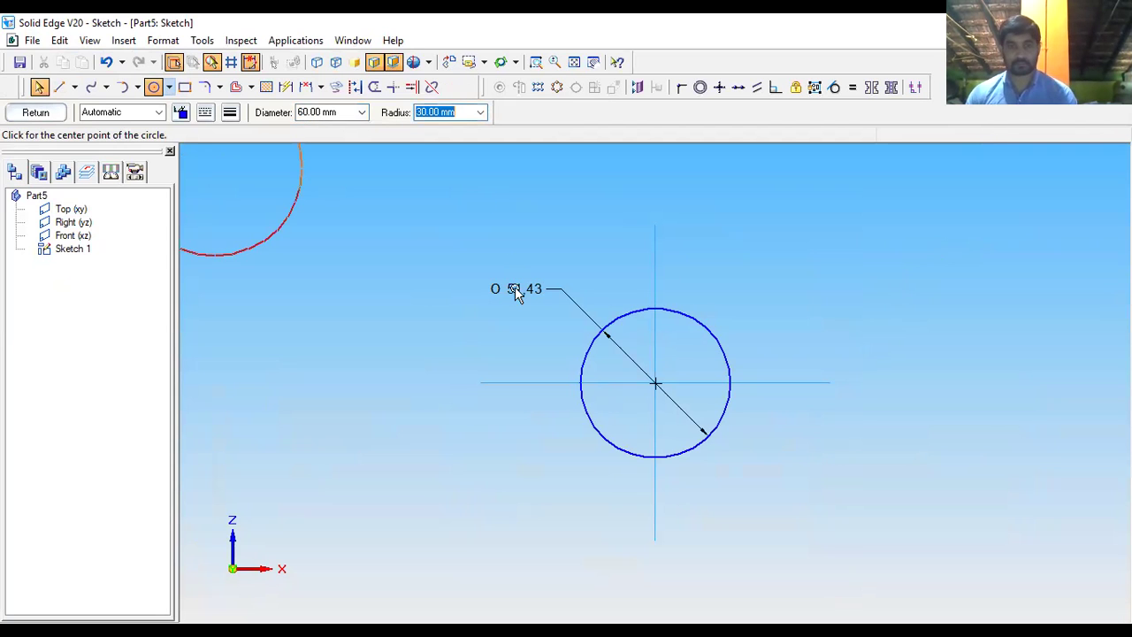
pyautogui.press('Escape')
pyautogui.click(517, 297)
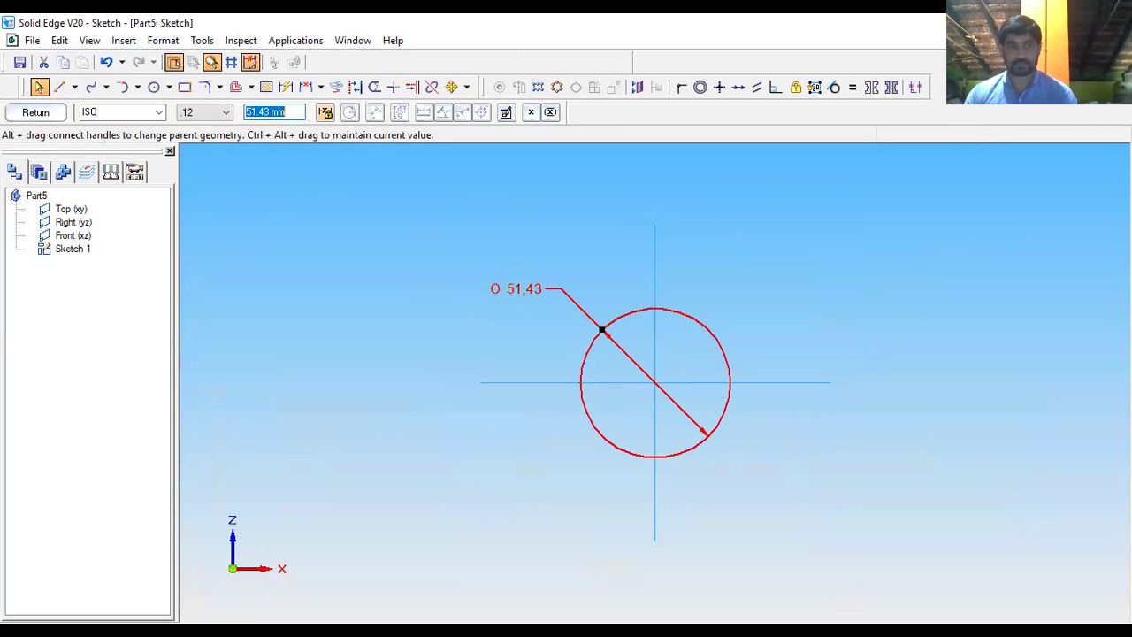
pyautogui.write('60')
pyautogui.press('Return')
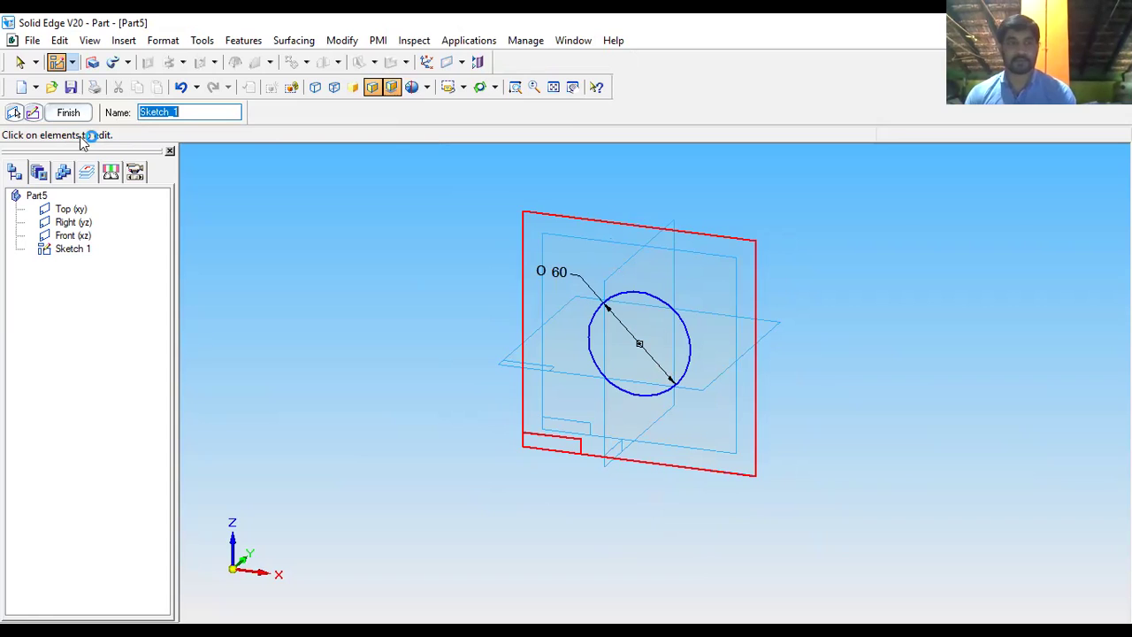
pyautogui.click(76, 114)
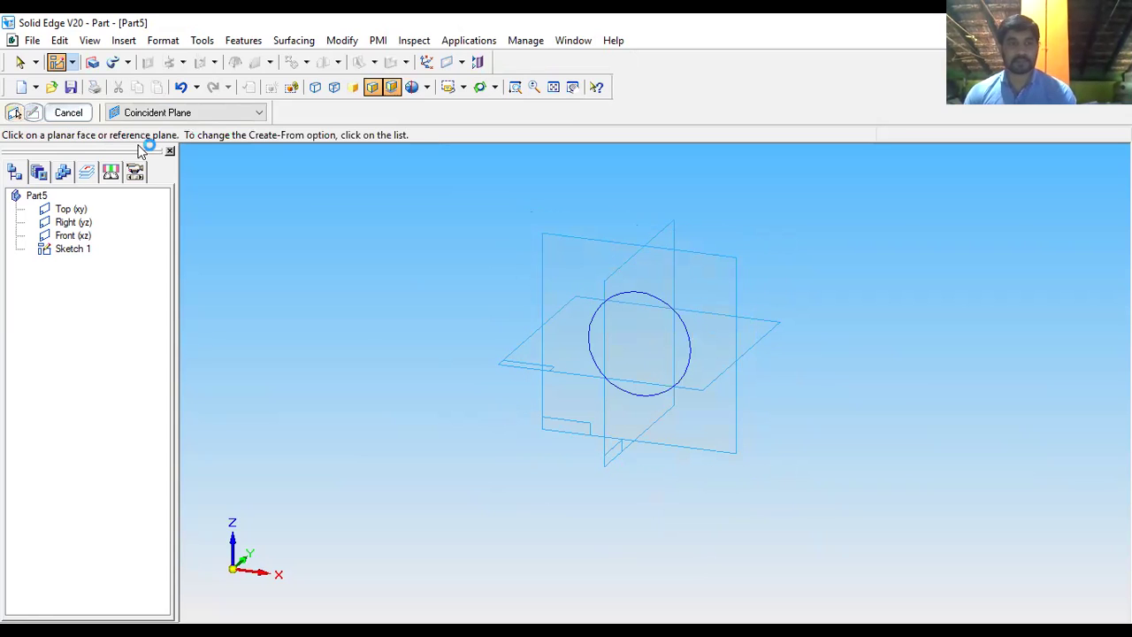
pyautogui.click(57, 67)
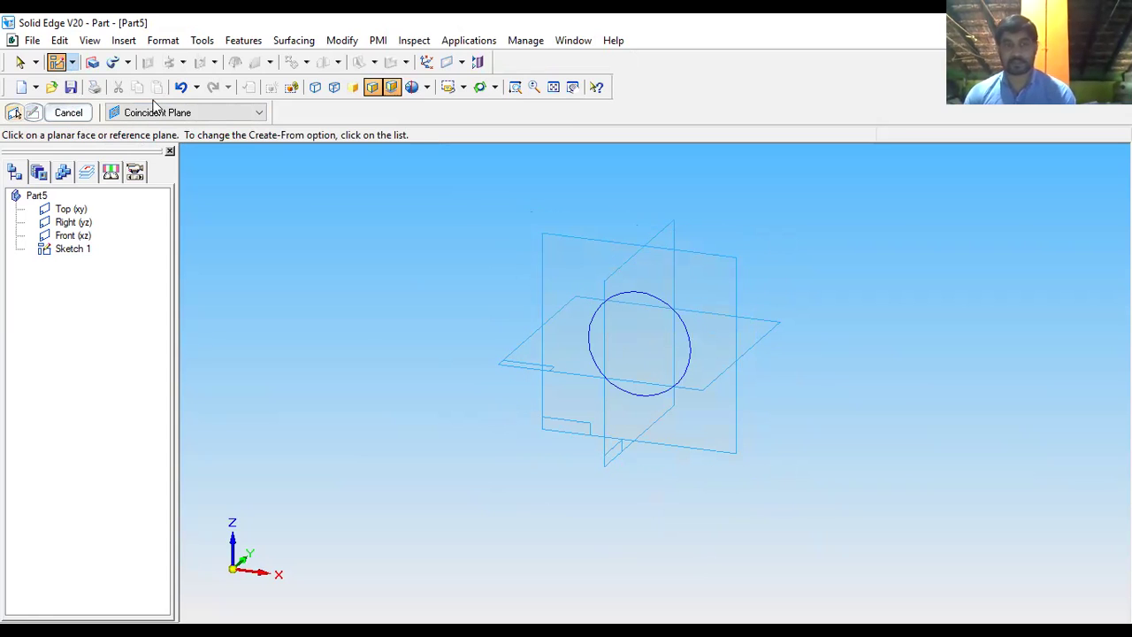
pyautogui.click(713, 255)
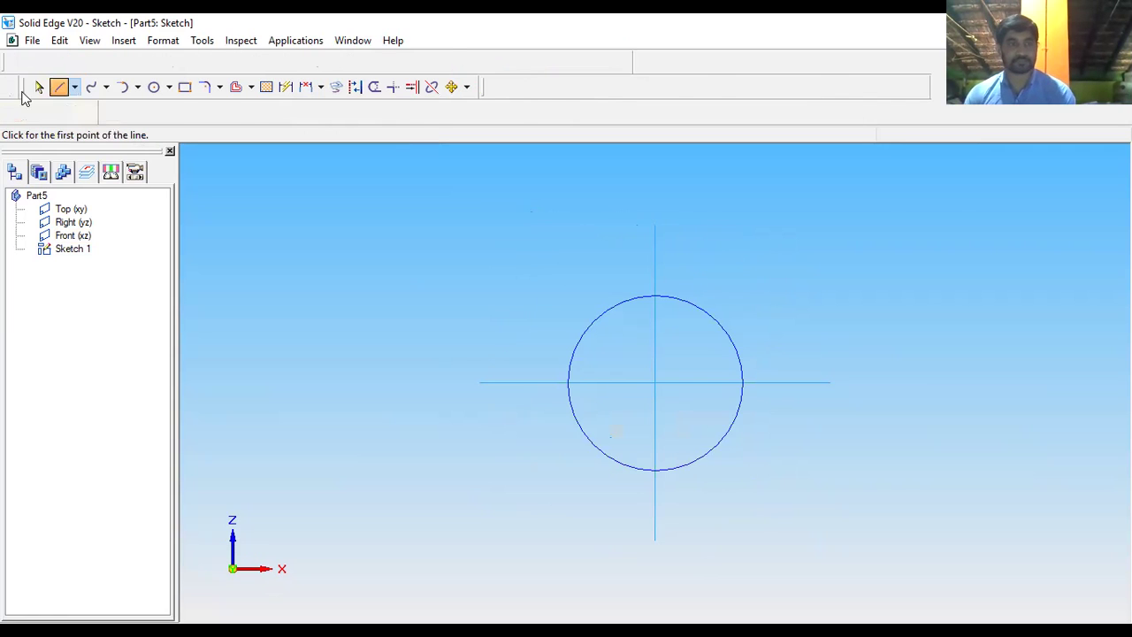
pyautogui.press('Escape')
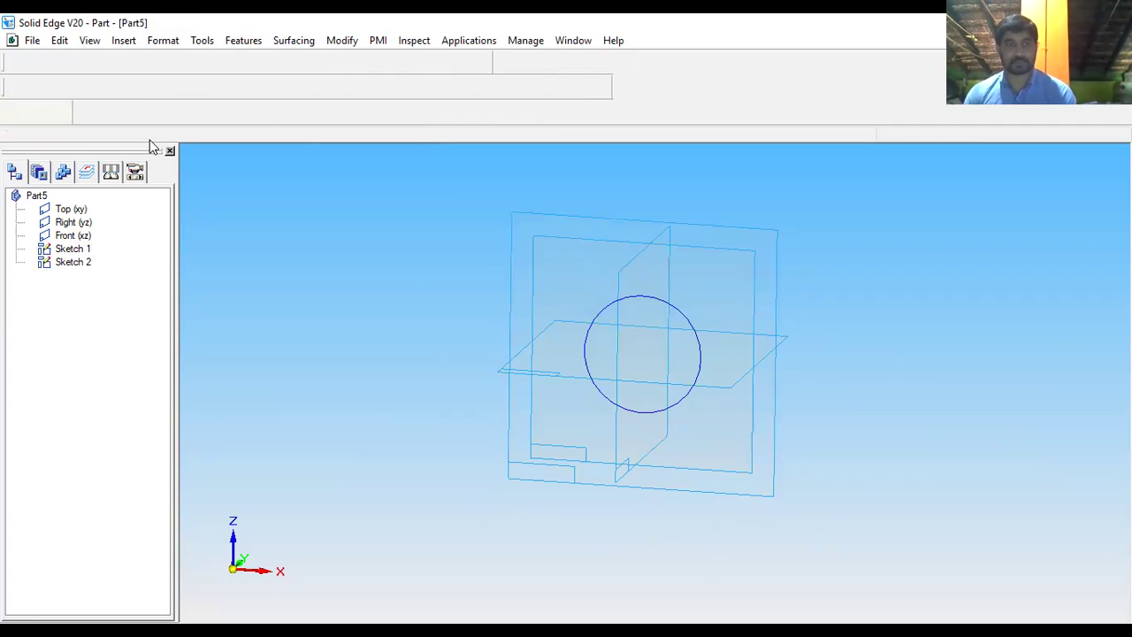
# Start a sketch on a plane parallel to the Front (xz) plane, offset 160 mm in front of it.
pyautogui.click(249, 114)
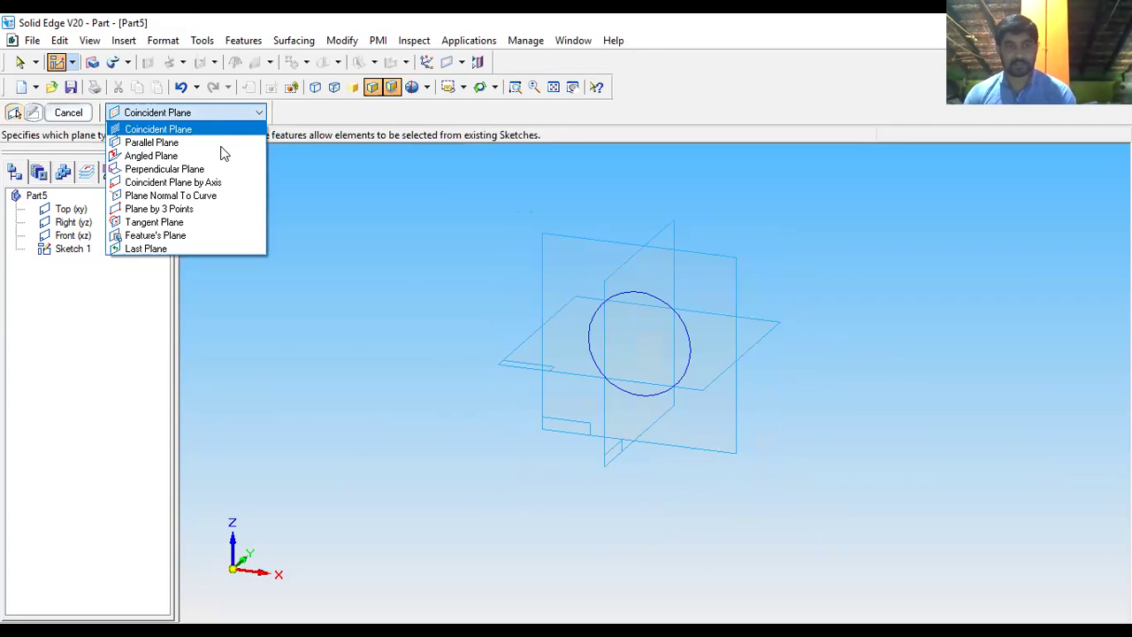
pyautogui.click(221, 139)
pyautogui.click(579, 237)
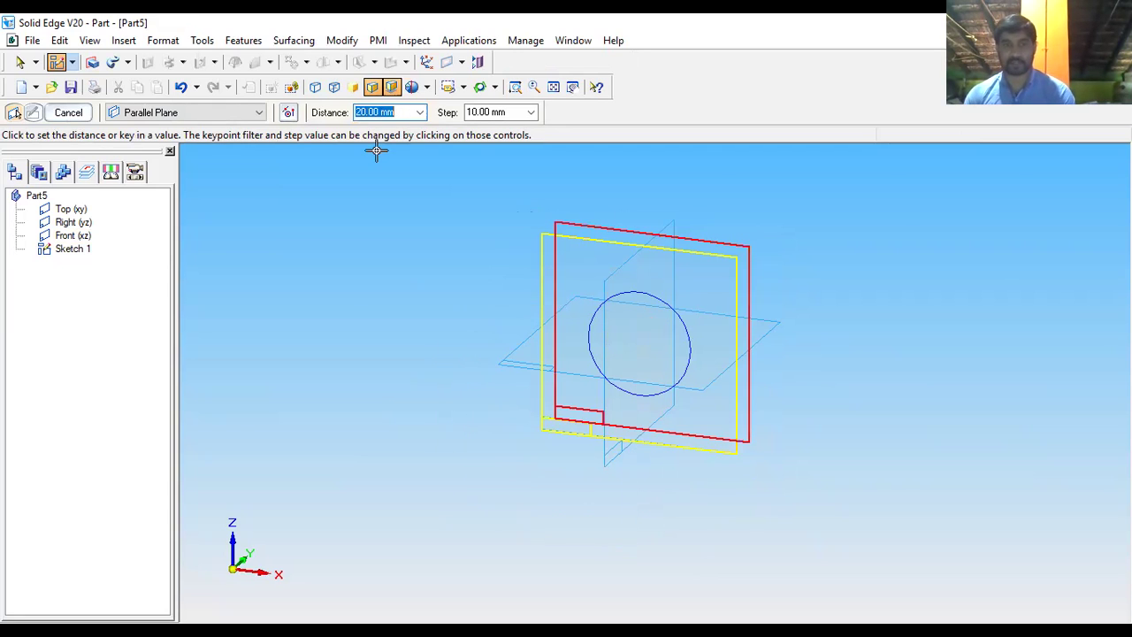
pyautogui.click(343, 309)
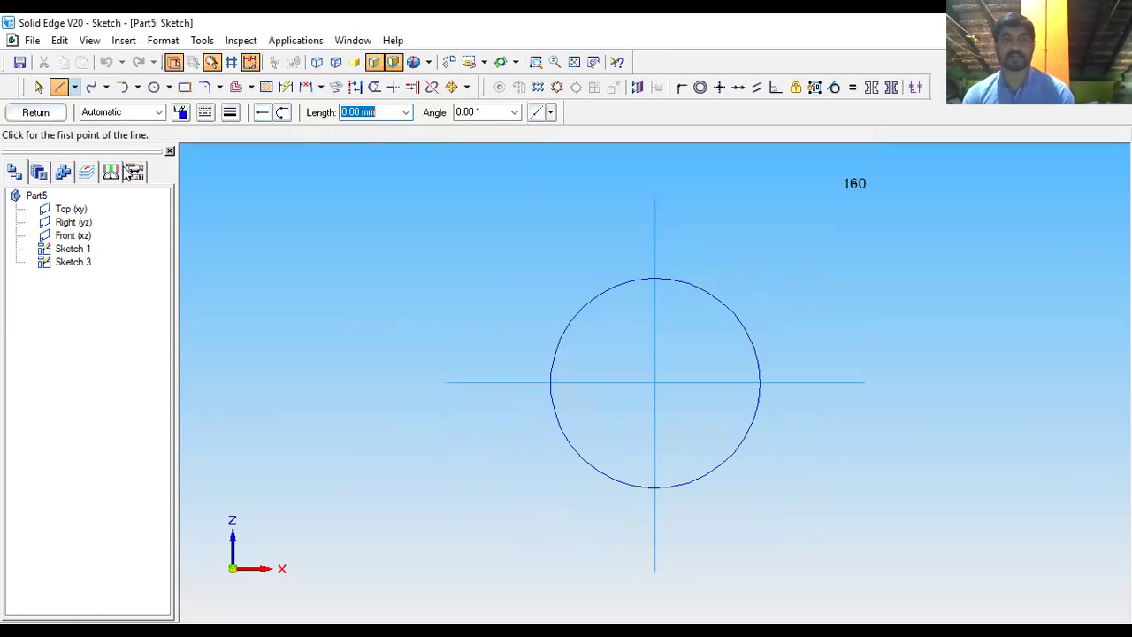
# Draw a circle about 23 mm in diameter centred on the offset plane's origin and finish the sketch.
pyautogui.press('c')
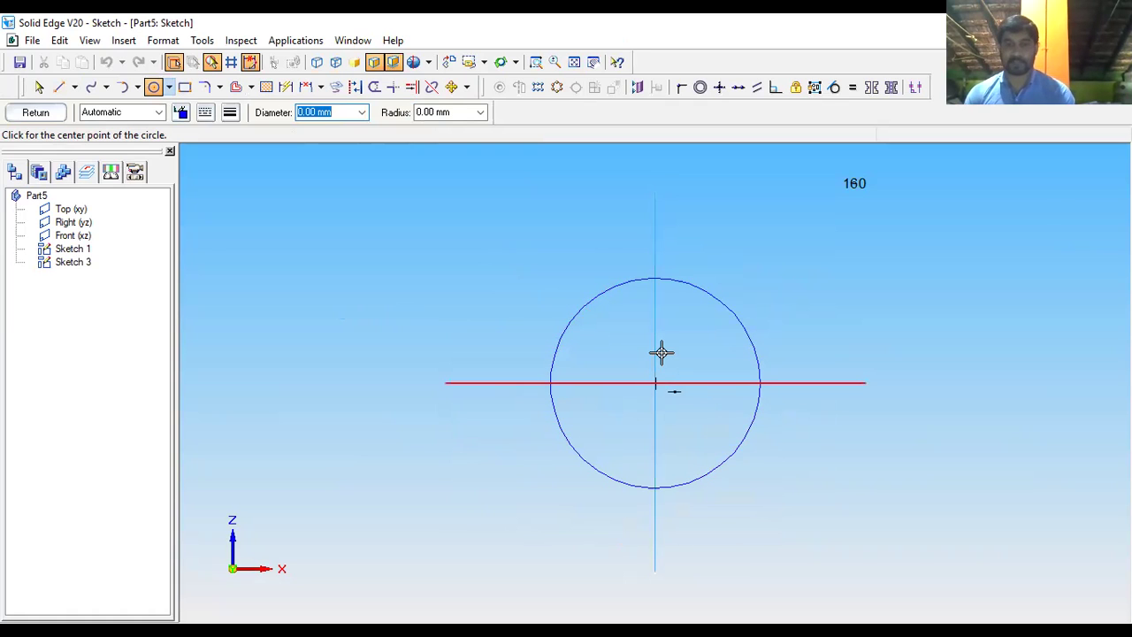
pyautogui.click(655, 382)
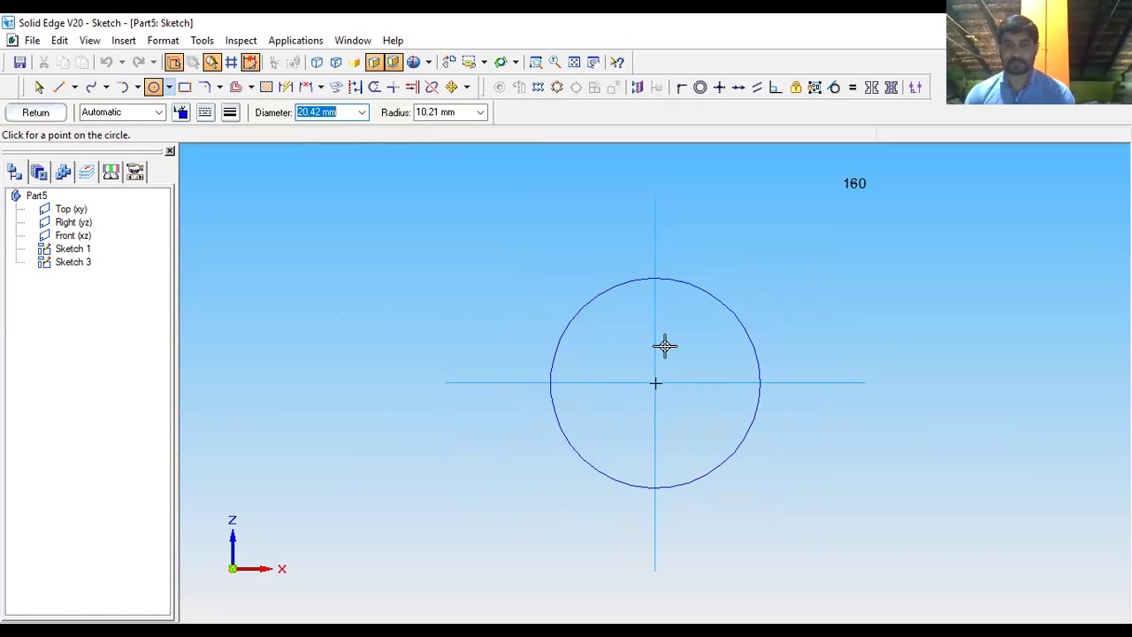
pyautogui.click(654, 393)
pyautogui.moveTo(653, 395); pyautogui.dragTo(567, 377, button='middle')
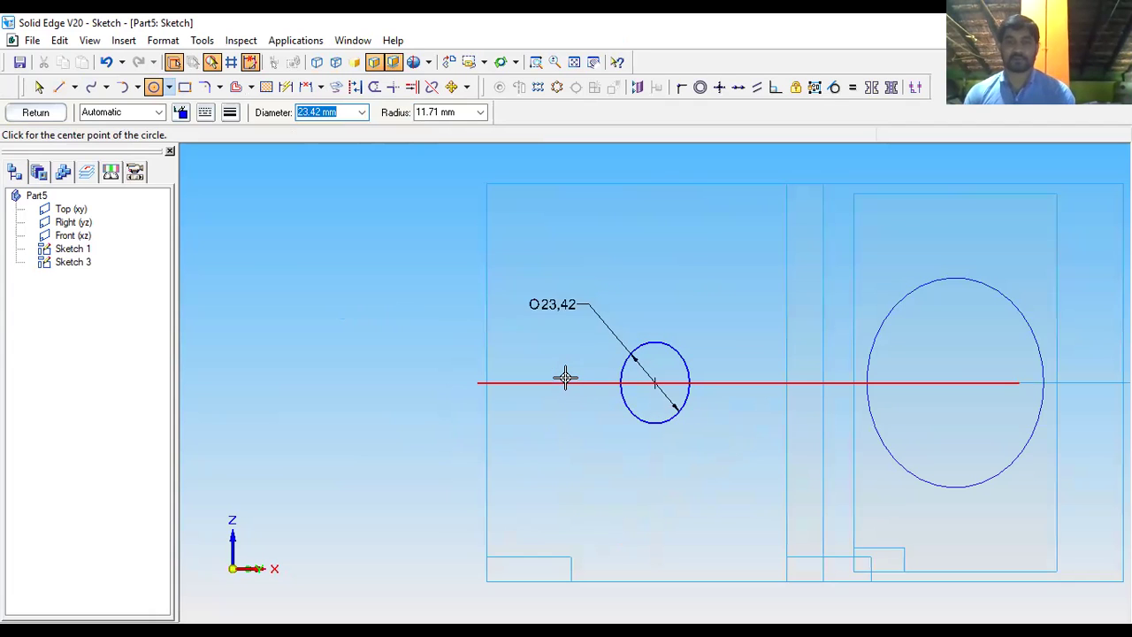
pyautogui.click(36, 112)
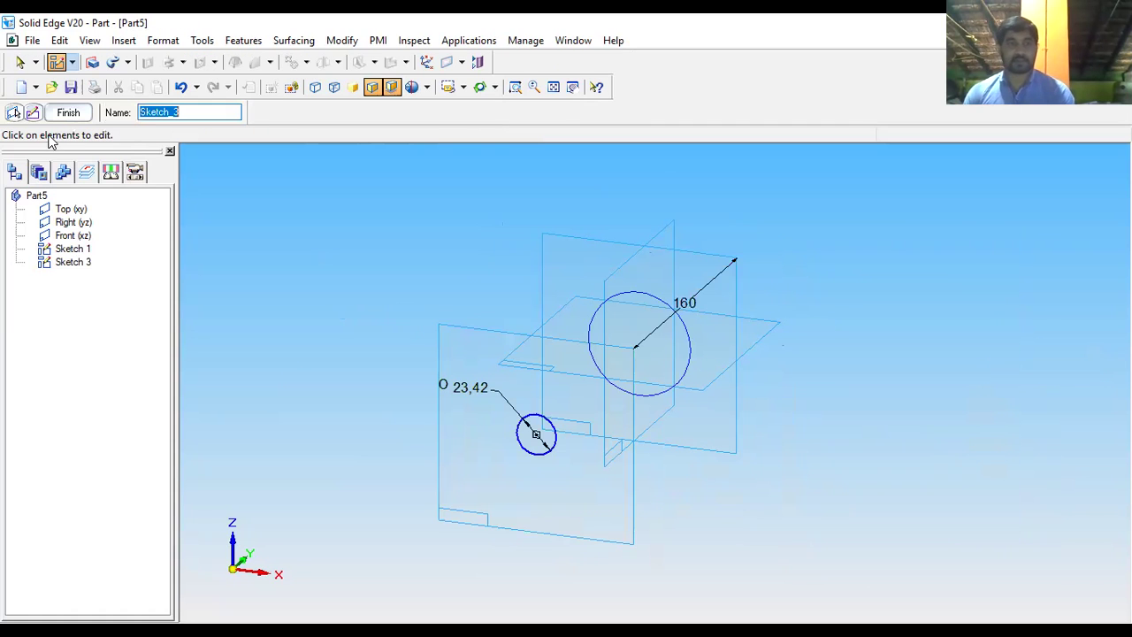
pyautogui.click(68, 112)
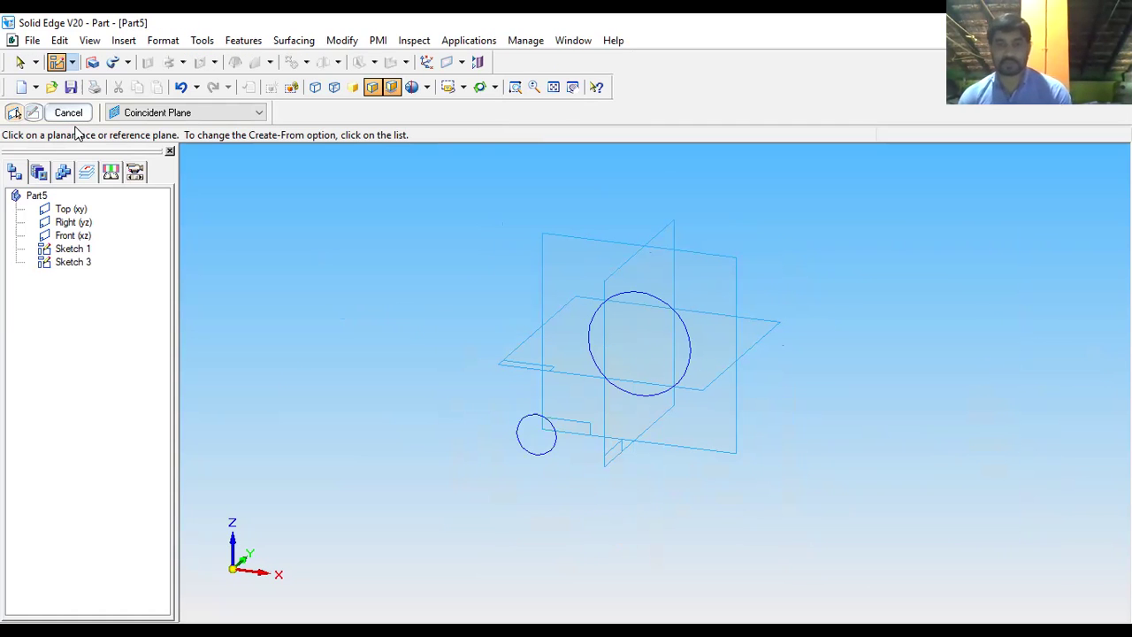
# Create a lofted protrusion using the 60 mm circle and the small offset circle as cross sections.
pyautogui.click(128, 63)
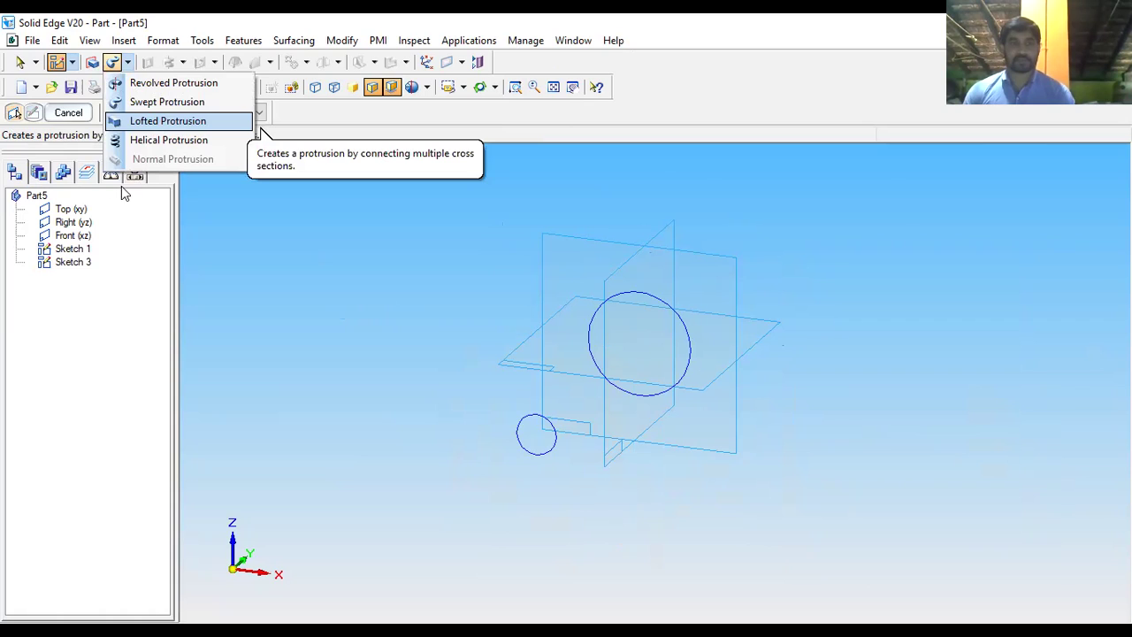
pyautogui.click(139, 122)
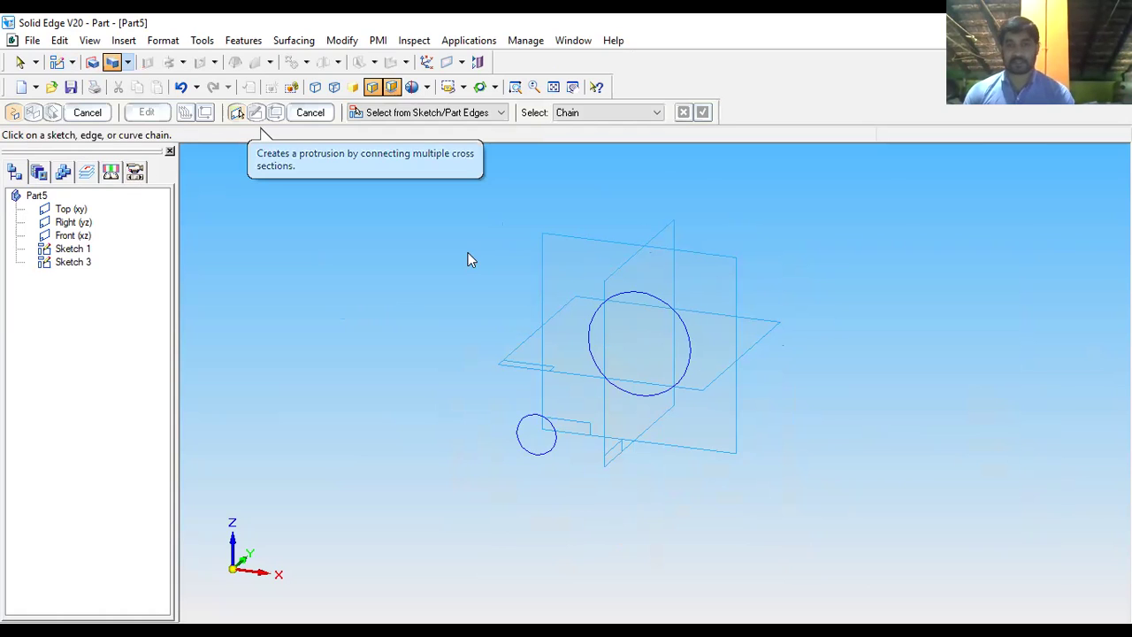
pyautogui.click(647, 295)
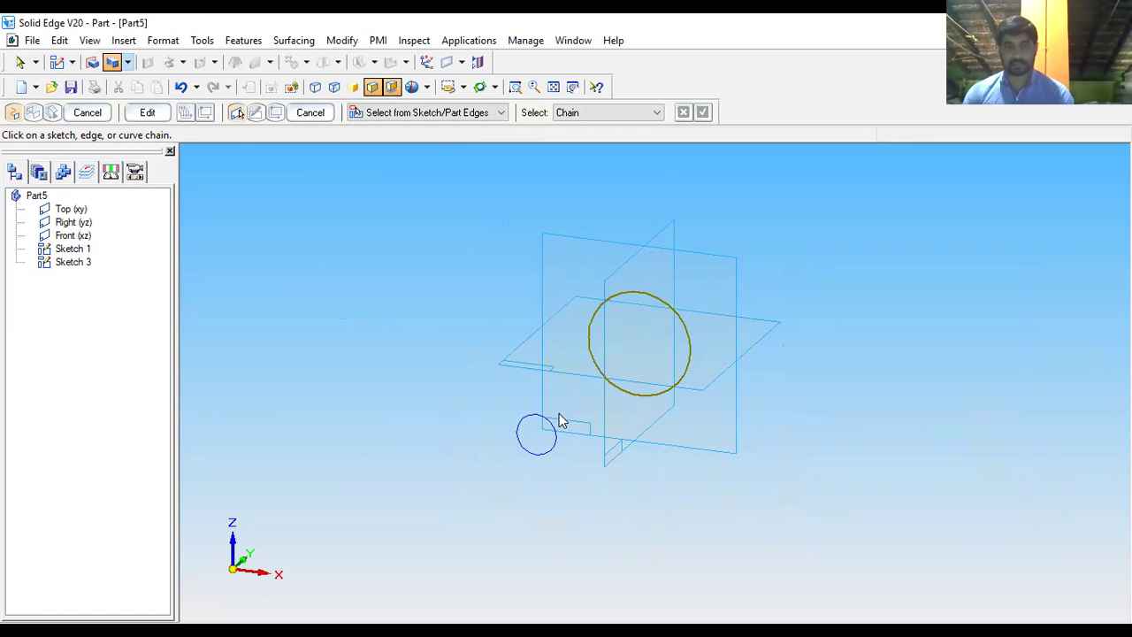
pyautogui.click(535, 420)
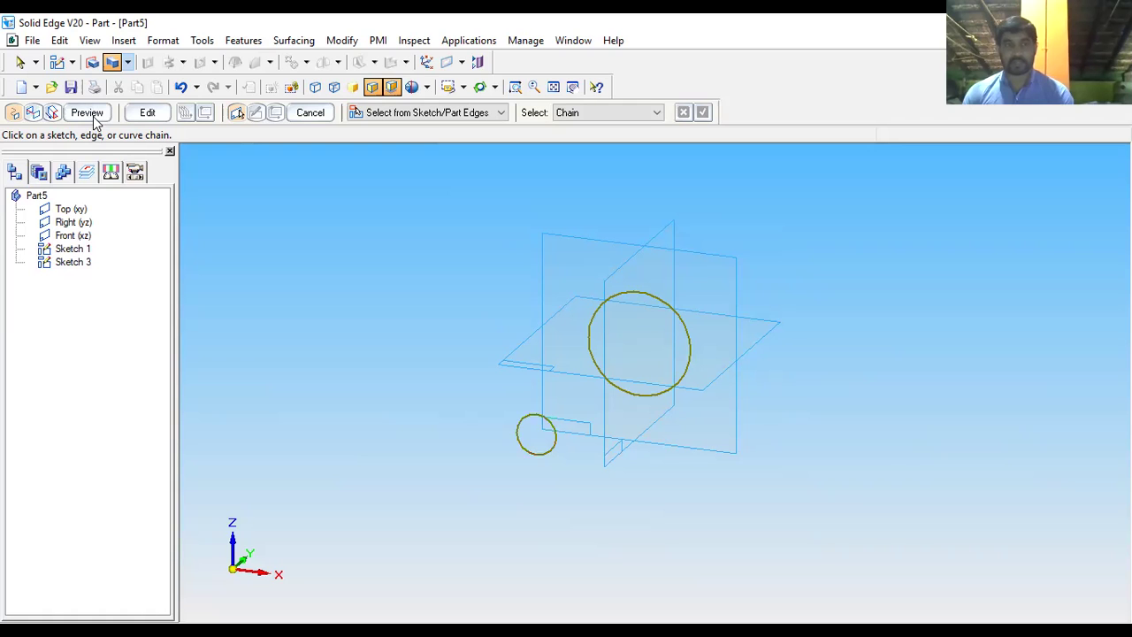
pyautogui.click(94, 116)
pyautogui.moveTo(580, 435); pyautogui.dragTo(510, 484, button='middle')
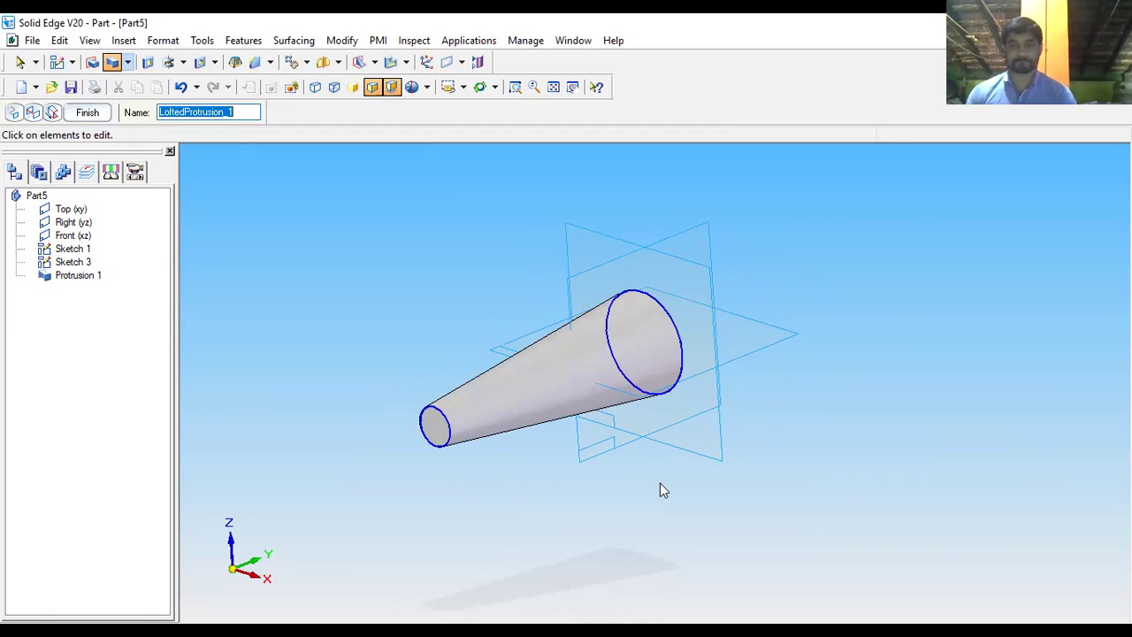
pyautogui.click(147, 450)
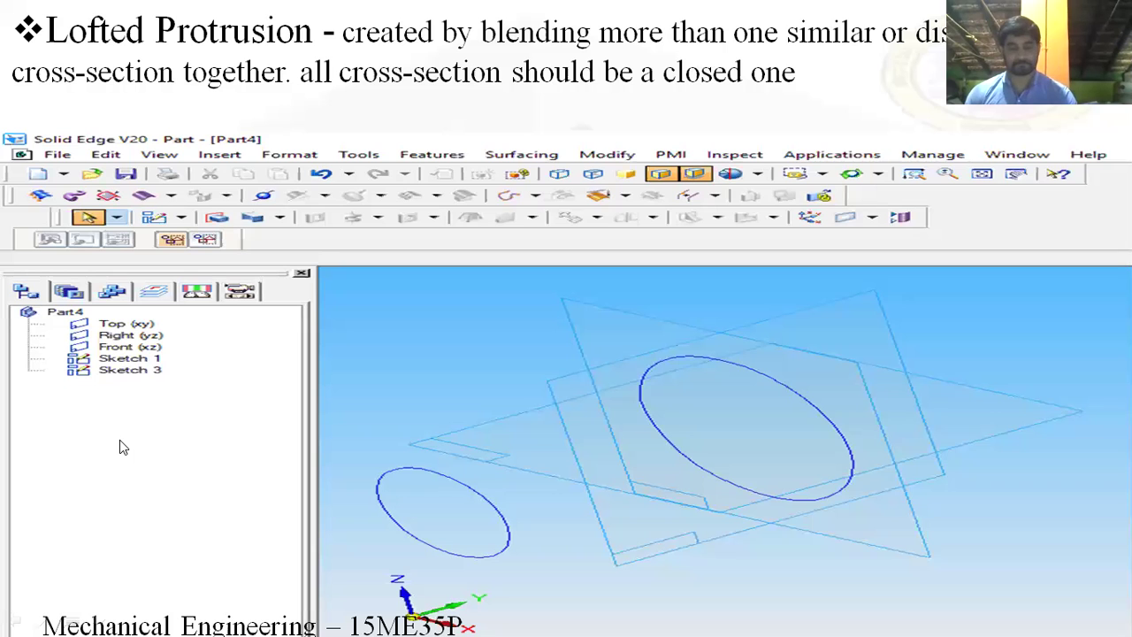
pyautogui.click(119, 439)
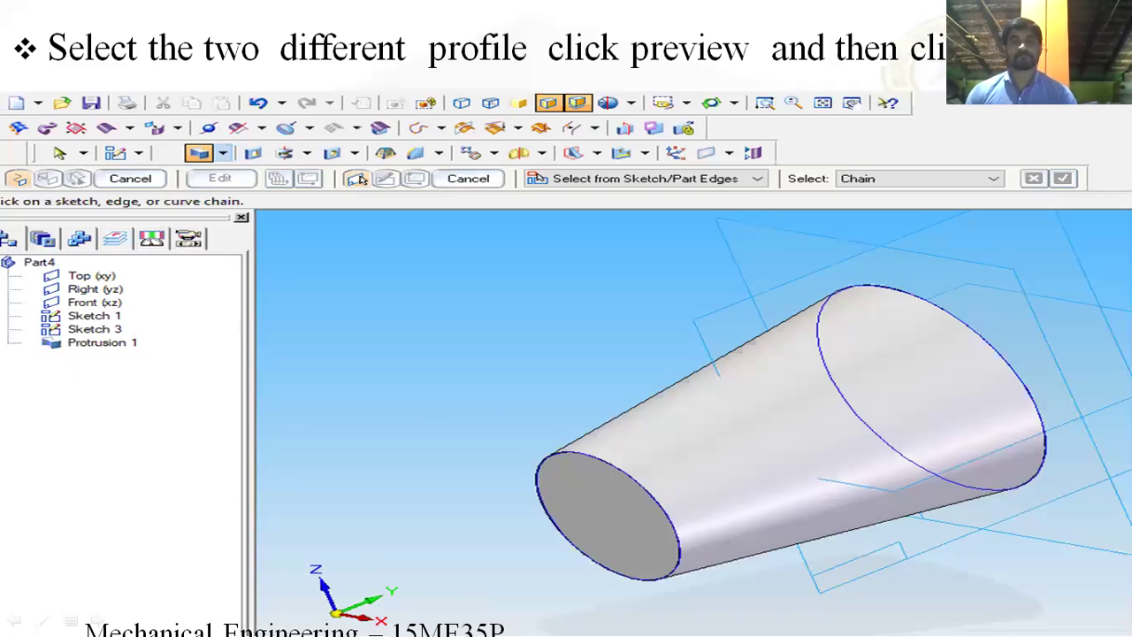
pyautogui.press('Right')
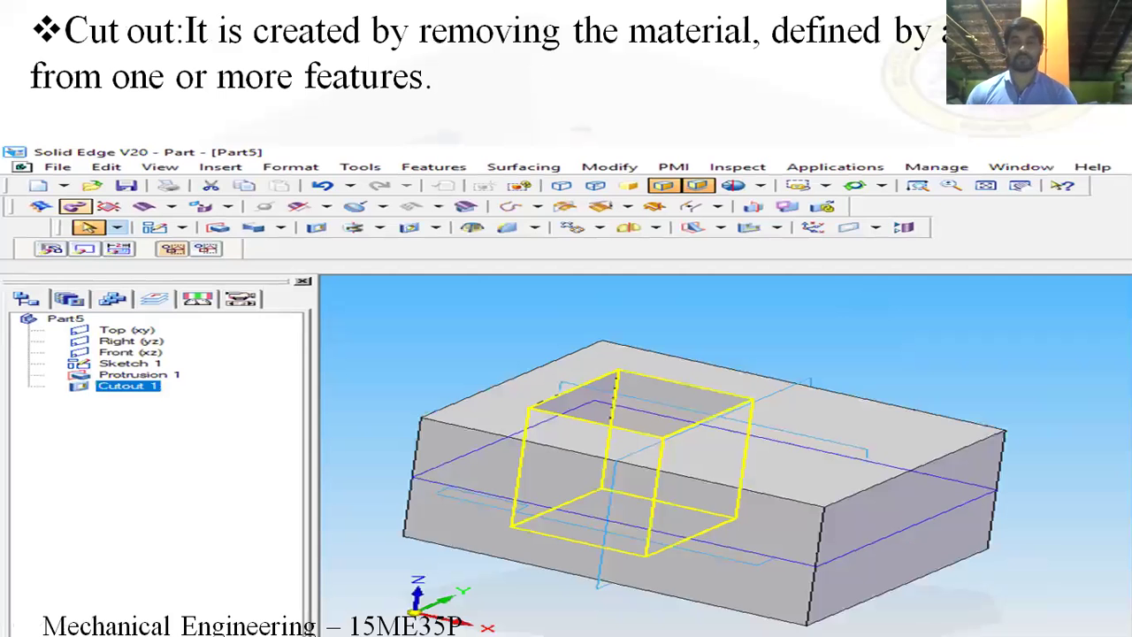
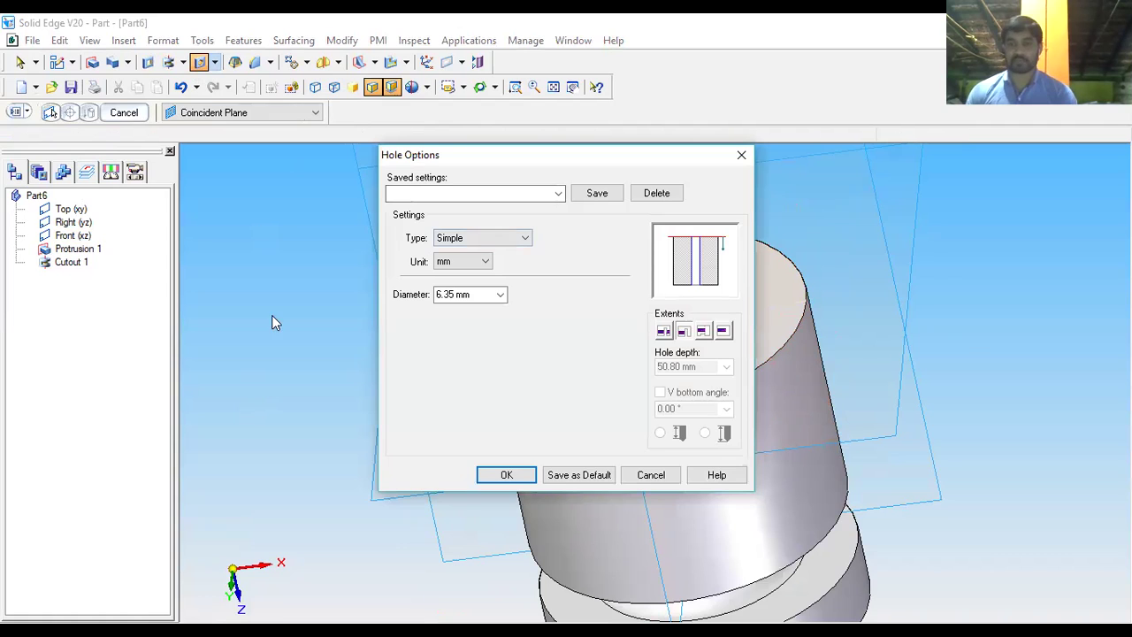
# Set the hole type to Threaded in the hole options.
pyautogui.click(558, 193)
pyautogui.click(558, 194)
pyautogui.click(521, 240)
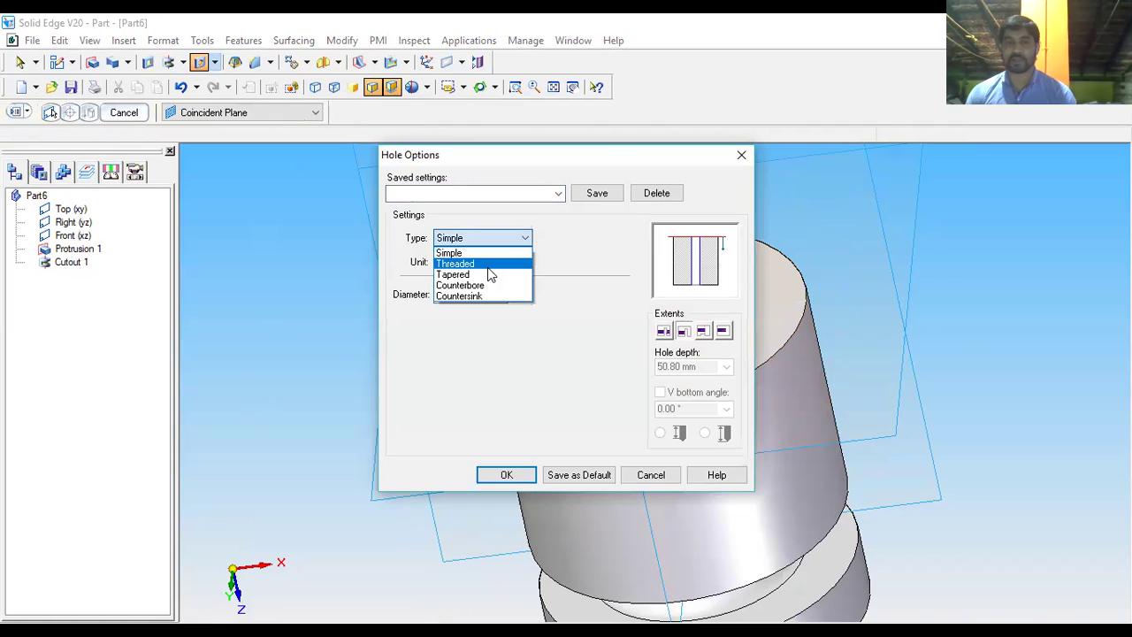
pyautogui.click(488, 265)
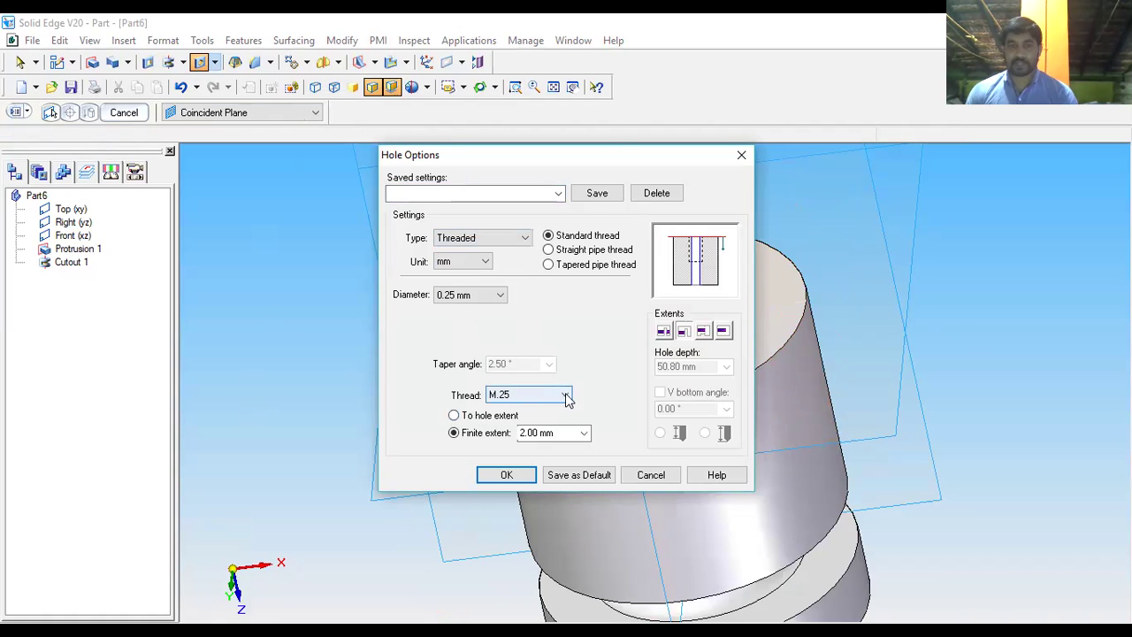
# Choose M30 x 3 as the hole's standard thread size.
pyautogui.click(564, 395)
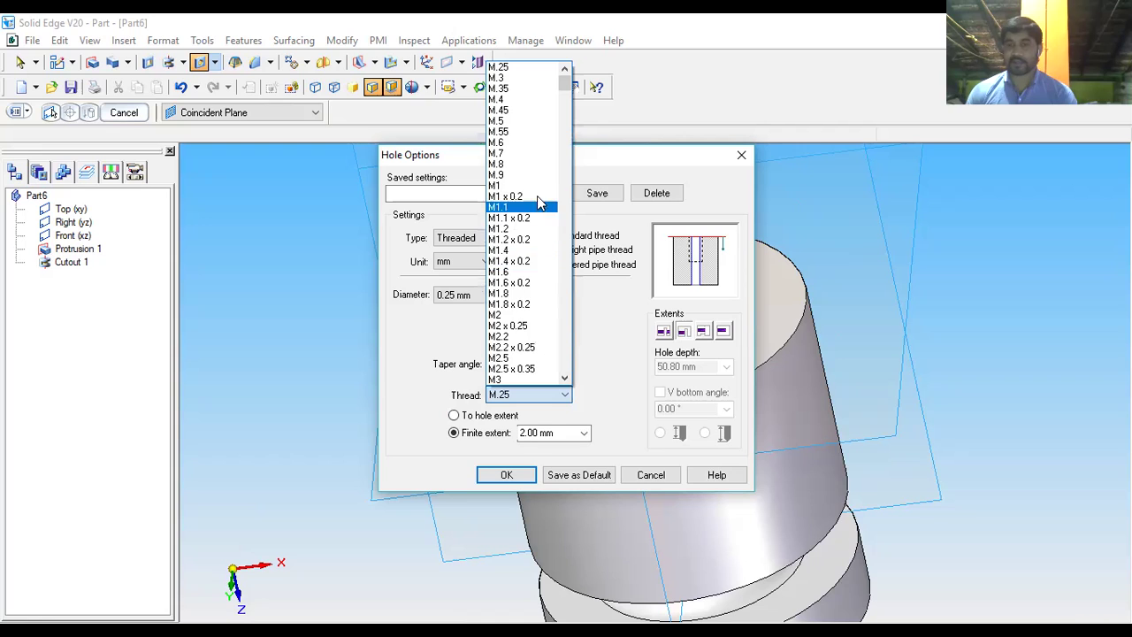
pyautogui.scroll(-3, 531, 293)
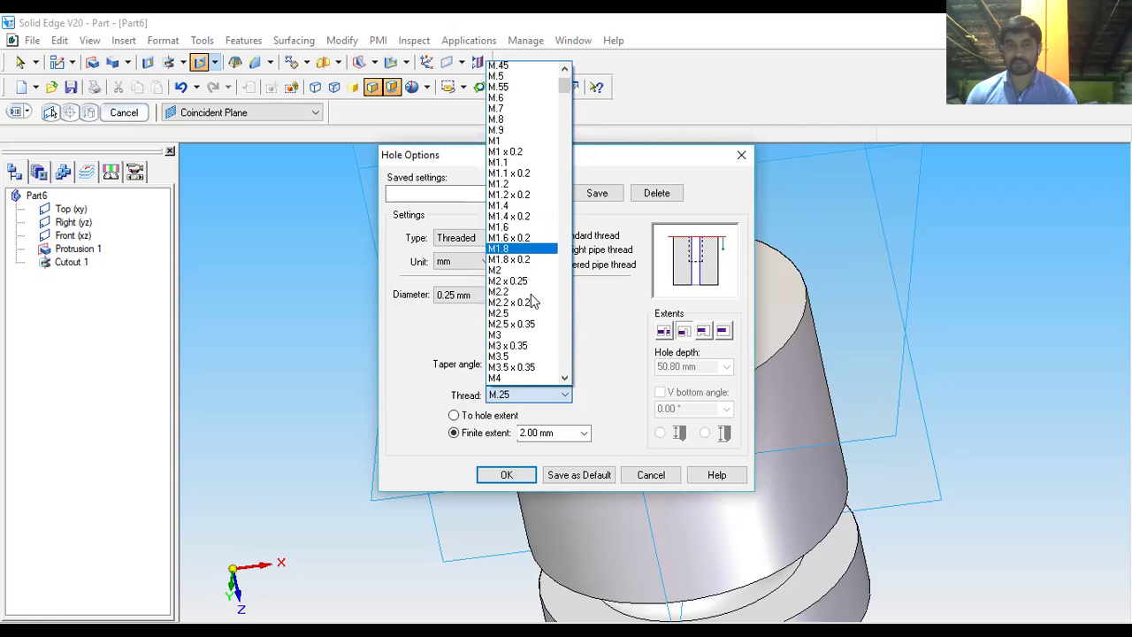
pyautogui.scroll(-6, 531, 301)
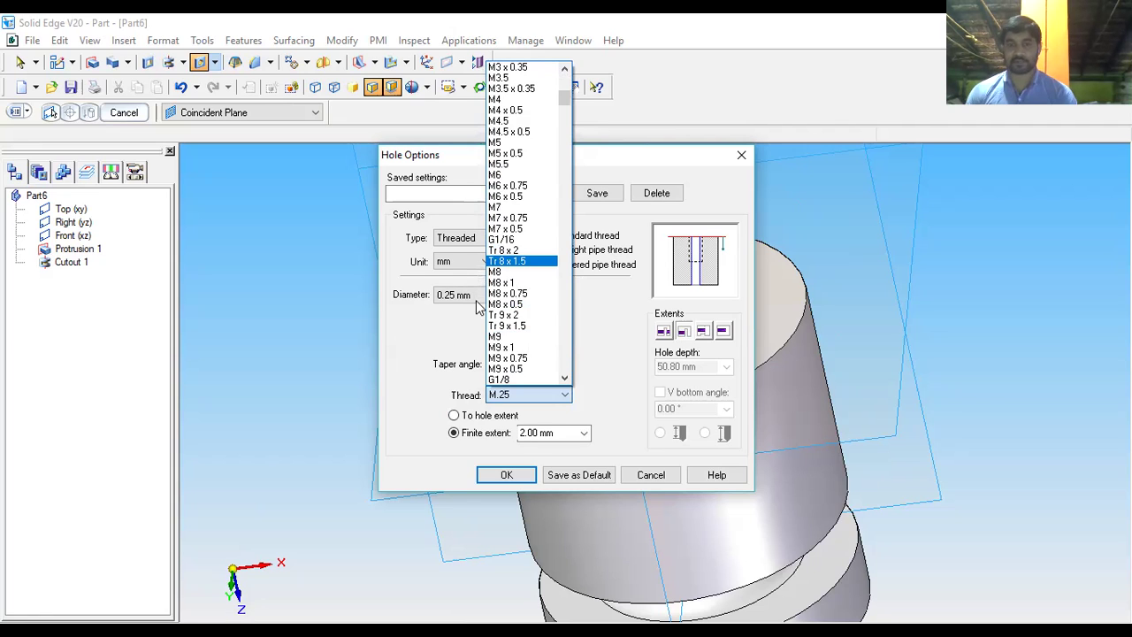
pyautogui.scroll(-4, 533, 367)
pyautogui.scroll(-7, 533, 367)
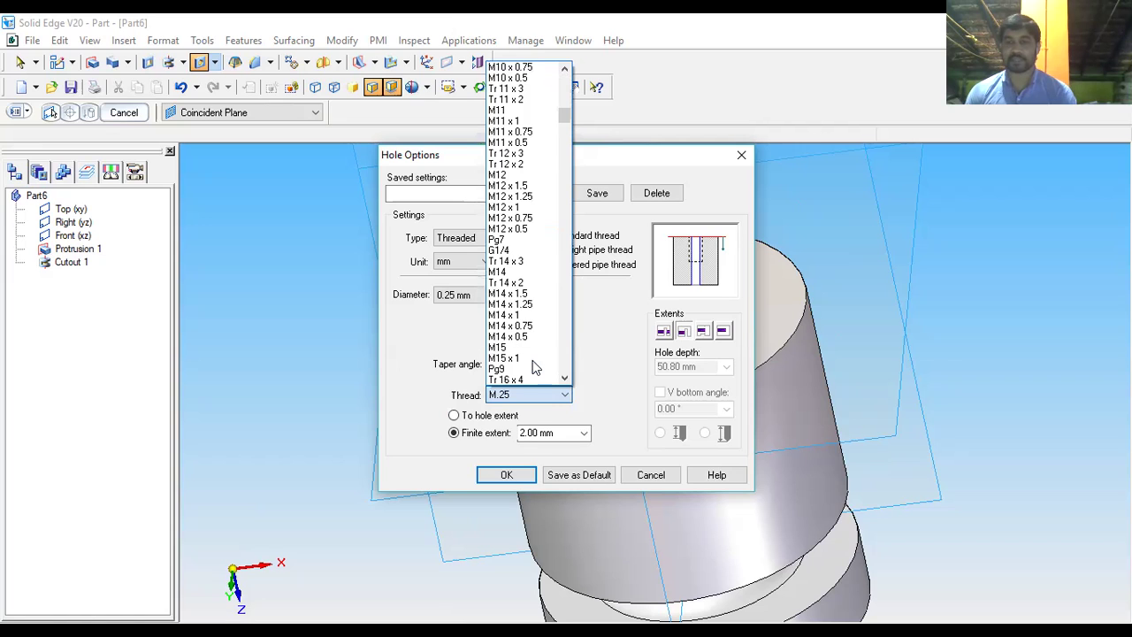
pyautogui.scroll(-8, 533, 367)
pyautogui.scroll(-5, 531, 360)
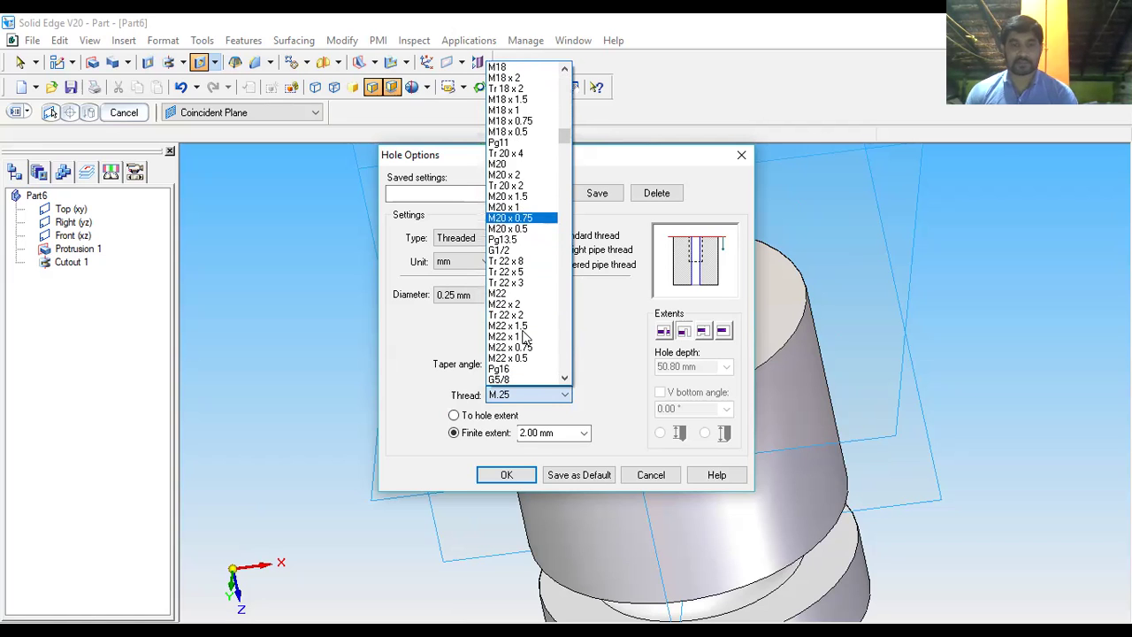
pyautogui.scroll(-2, 528, 314)
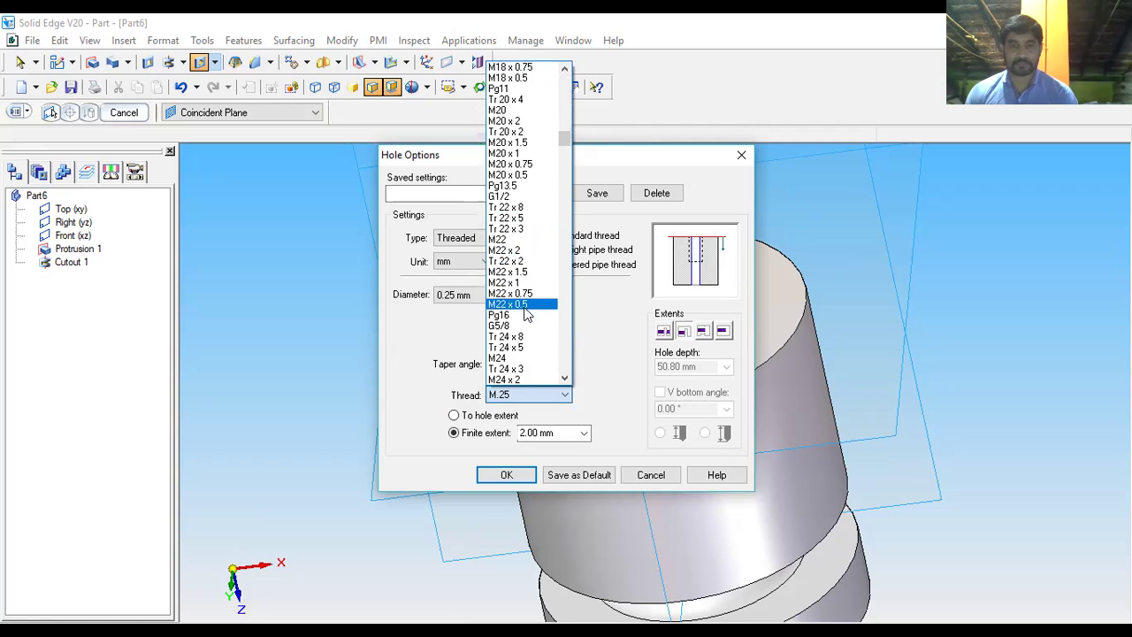
pyautogui.scroll(-7, 528, 317)
pyautogui.scroll(-3, 525, 319)
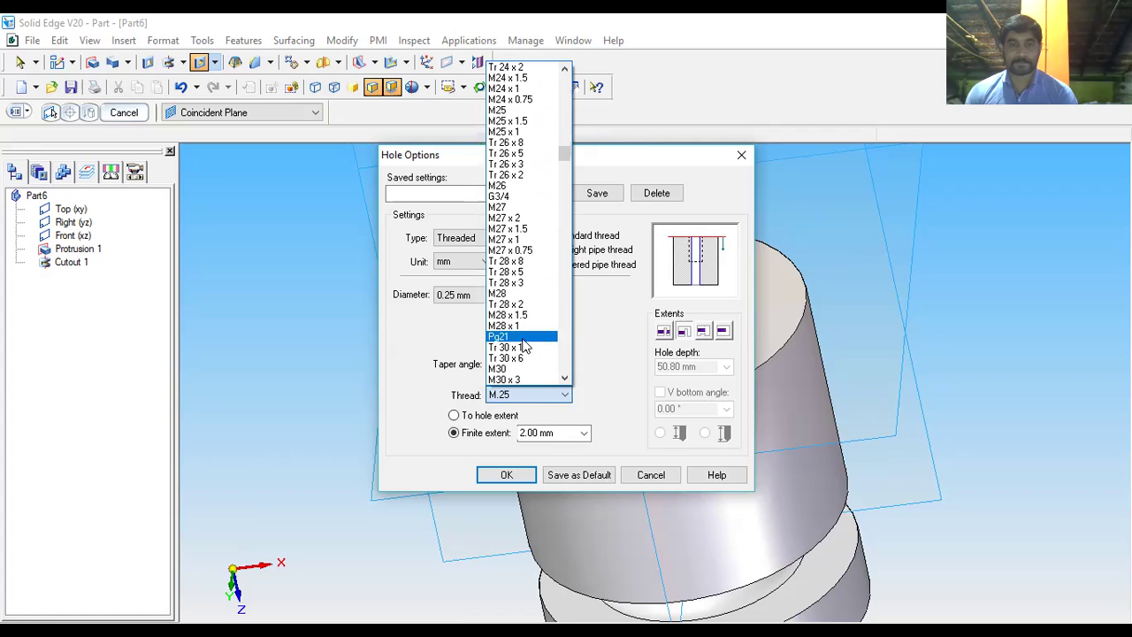
pyautogui.scroll(-2, 526, 349)
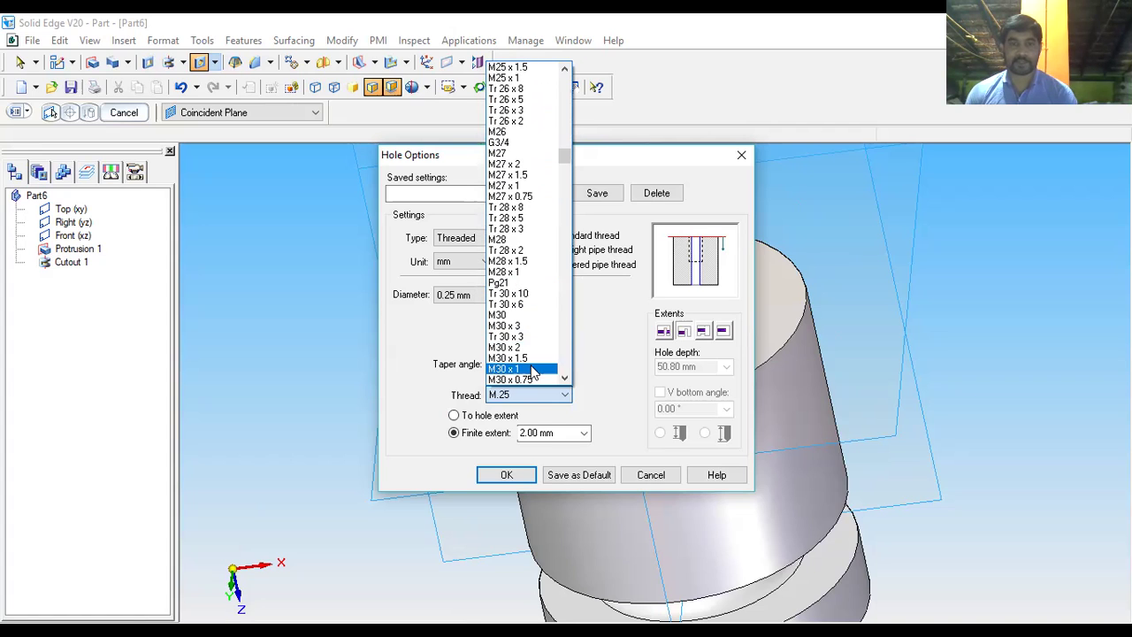
pyautogui.scroll(-2, 542, 381)
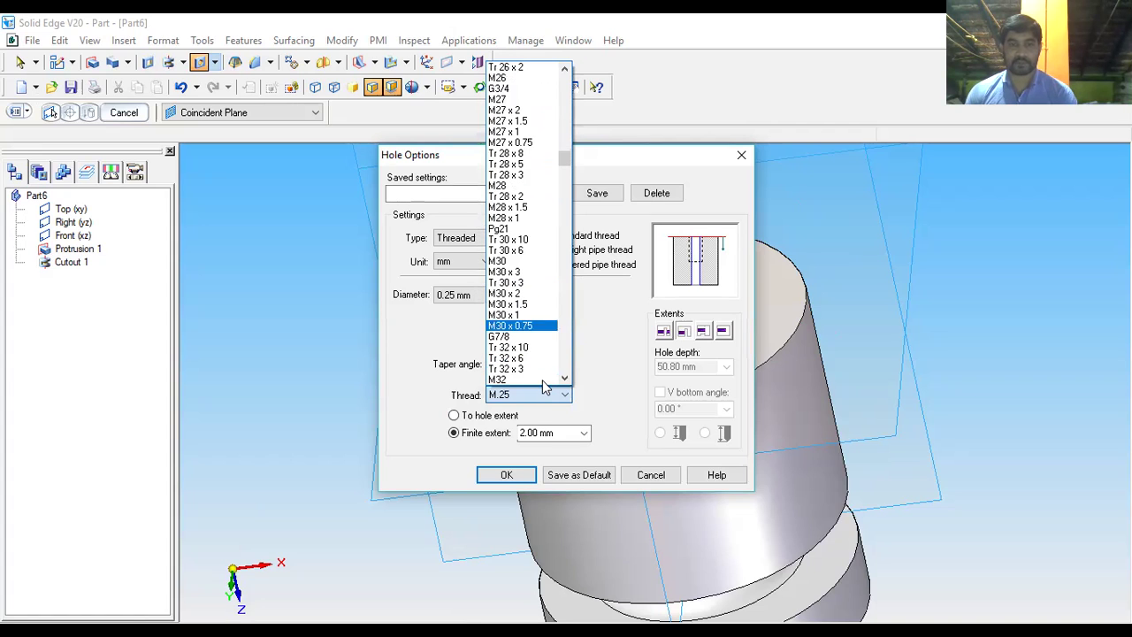
pyautogui.click(521, 272)
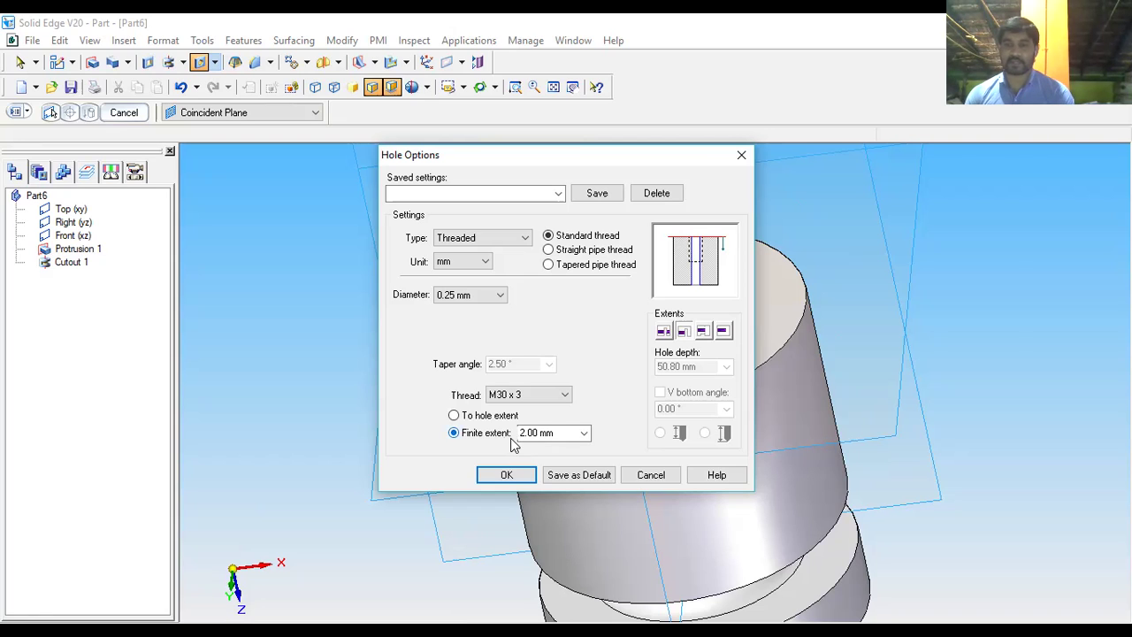
# Set the thread to run to the hole extent, give the hole a finite depth of 60 mm, and accept the options.
pyautogui.click(455, 419)
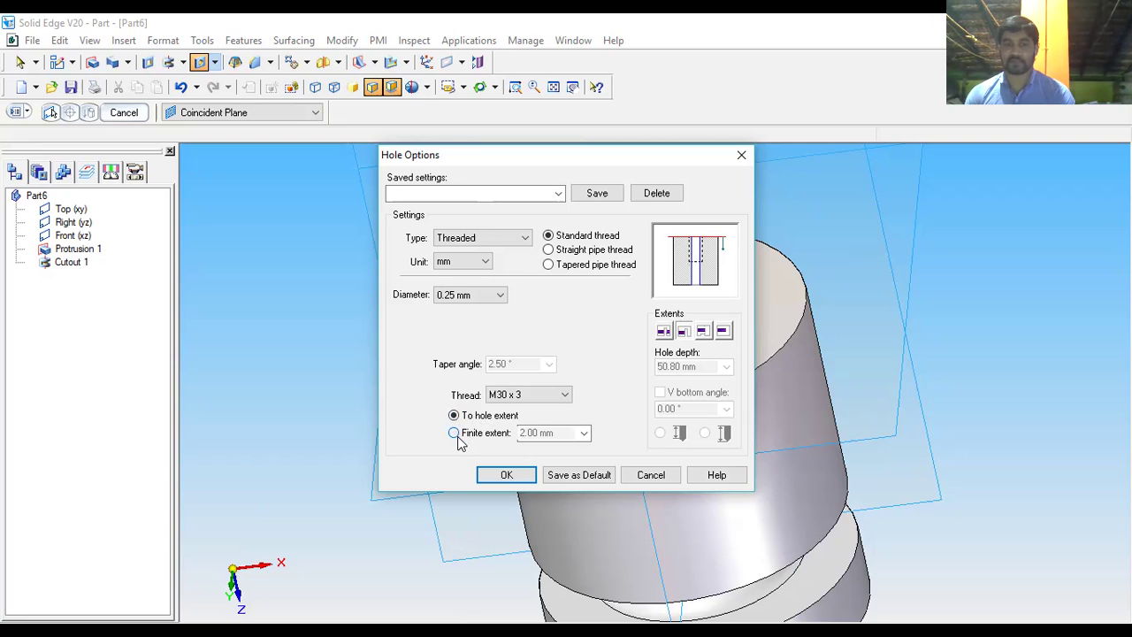
pyautogui.click(454, 434)
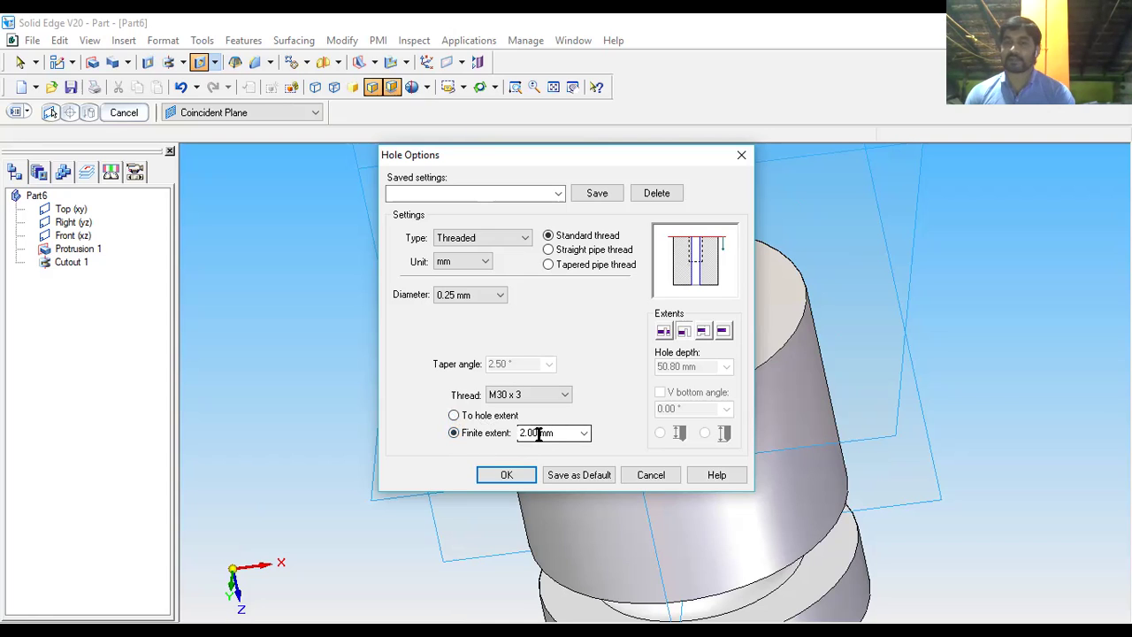
pyautogui.click(454, 416)
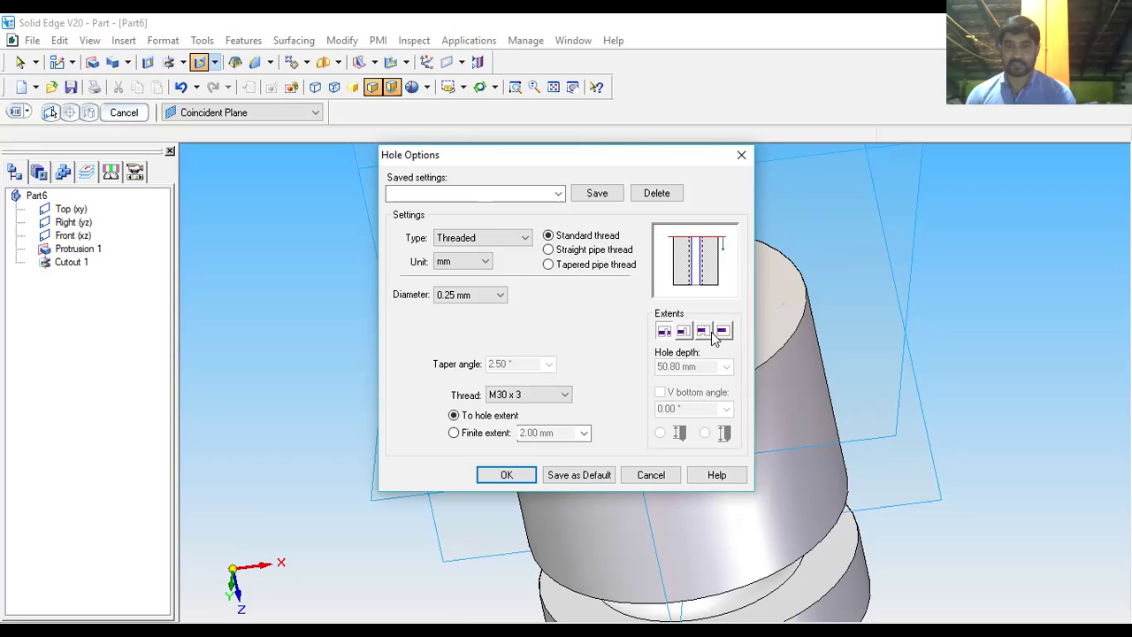
pyautogui.click(724, 331)
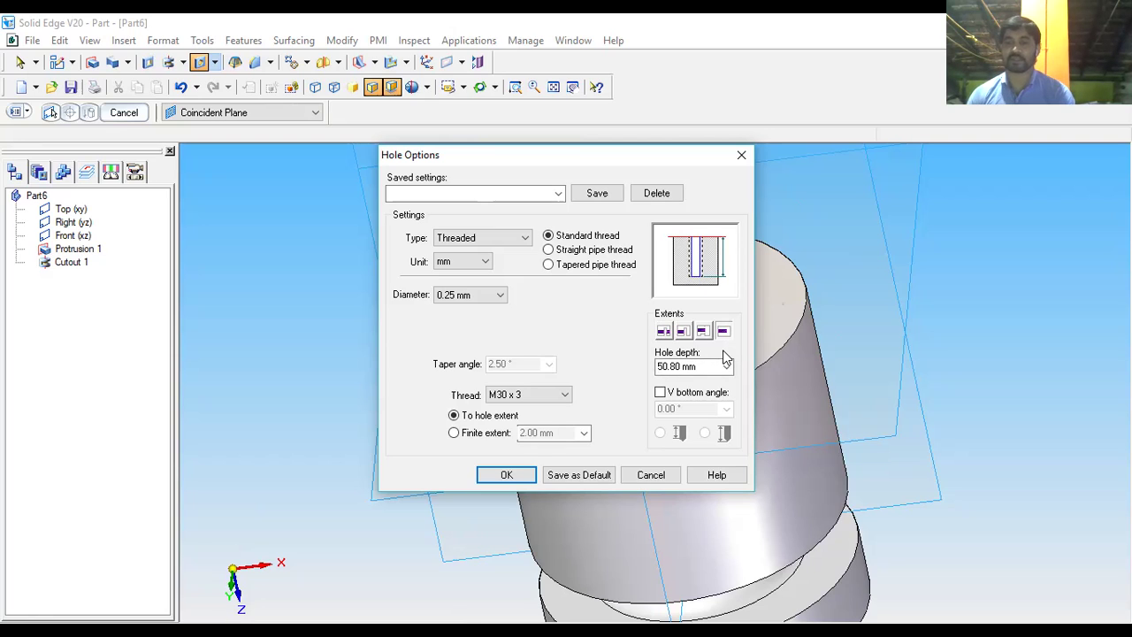
pyautogui.moveTo(713, 366); pyautogui.dragTo(653, 390)
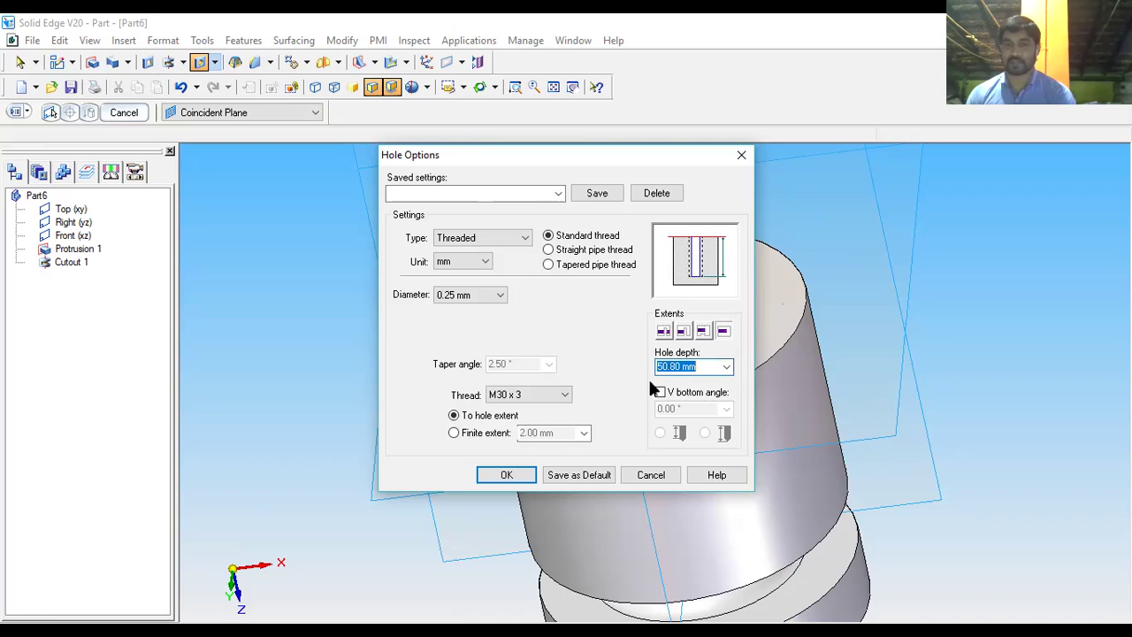
pyautogui.write('60')
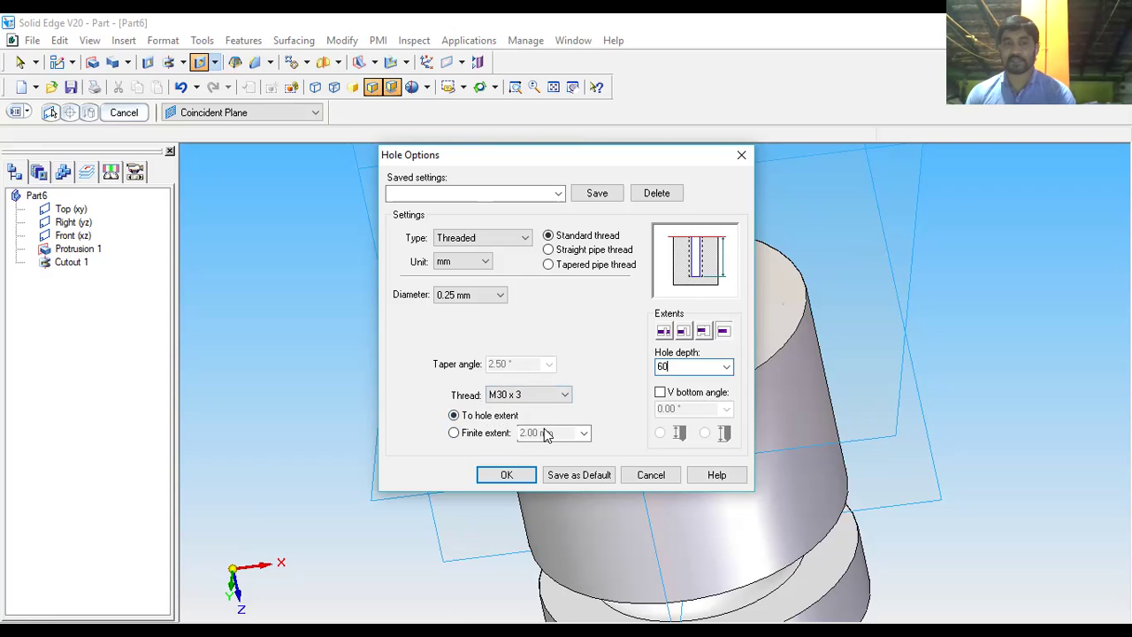
pyautogui.click(507, 476)
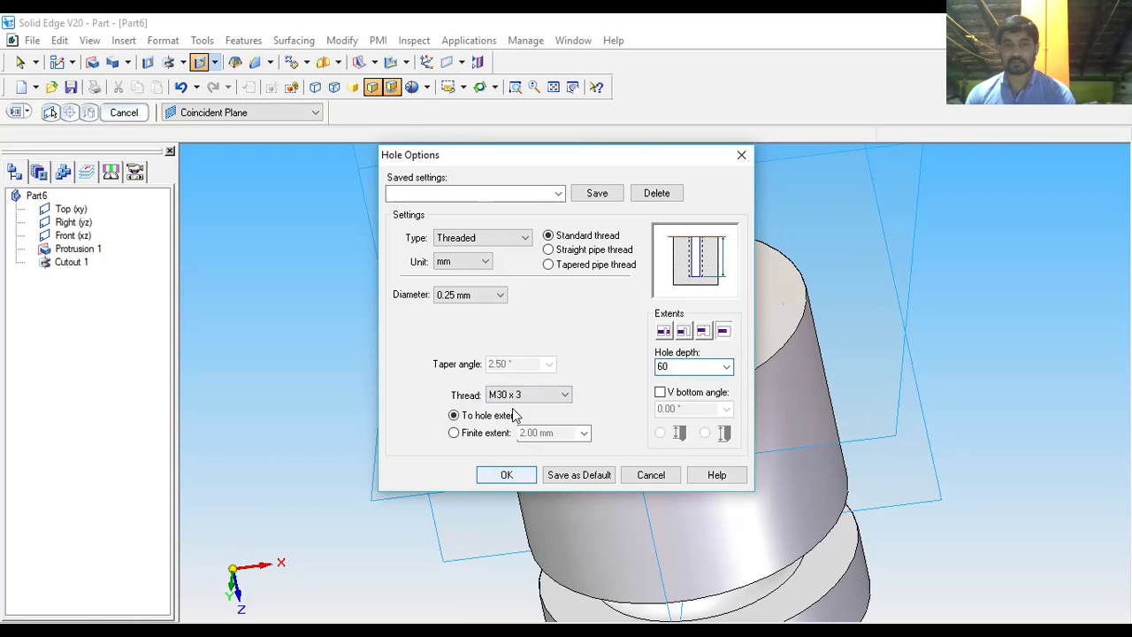
# Place the threaded hole at the centre of the large cylinder's flat end face and direct it into the body.
pyautogui.moveTo(597, 311); pyautogui.dragTo(604, 369, button='middle')
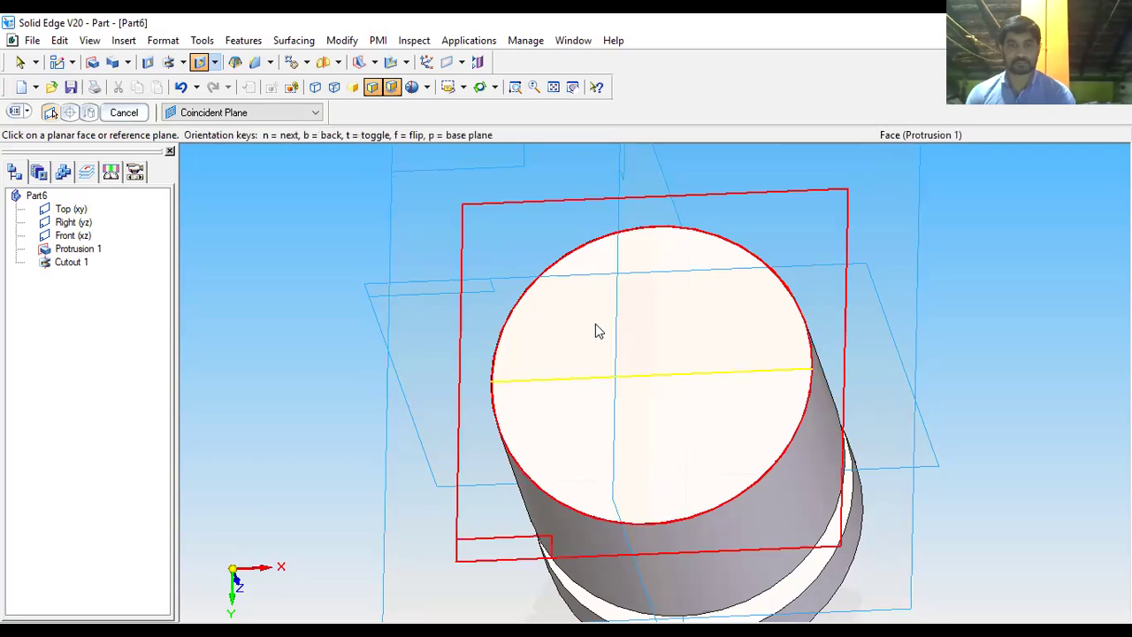
pyautogui.click(578, 339)
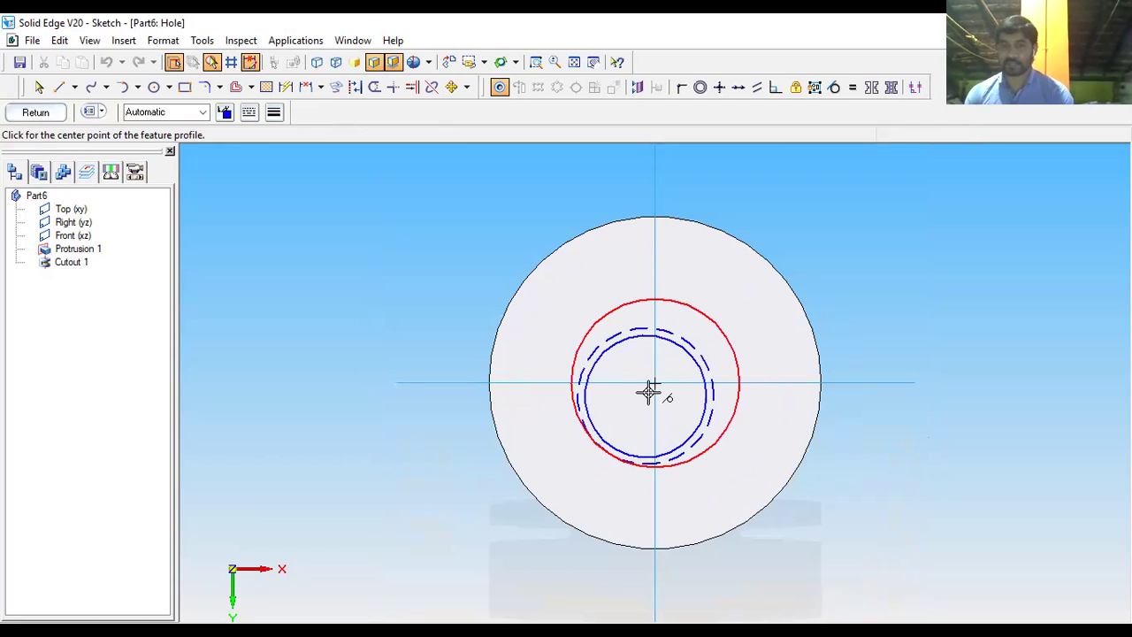
pyautogui.click(655, 383)
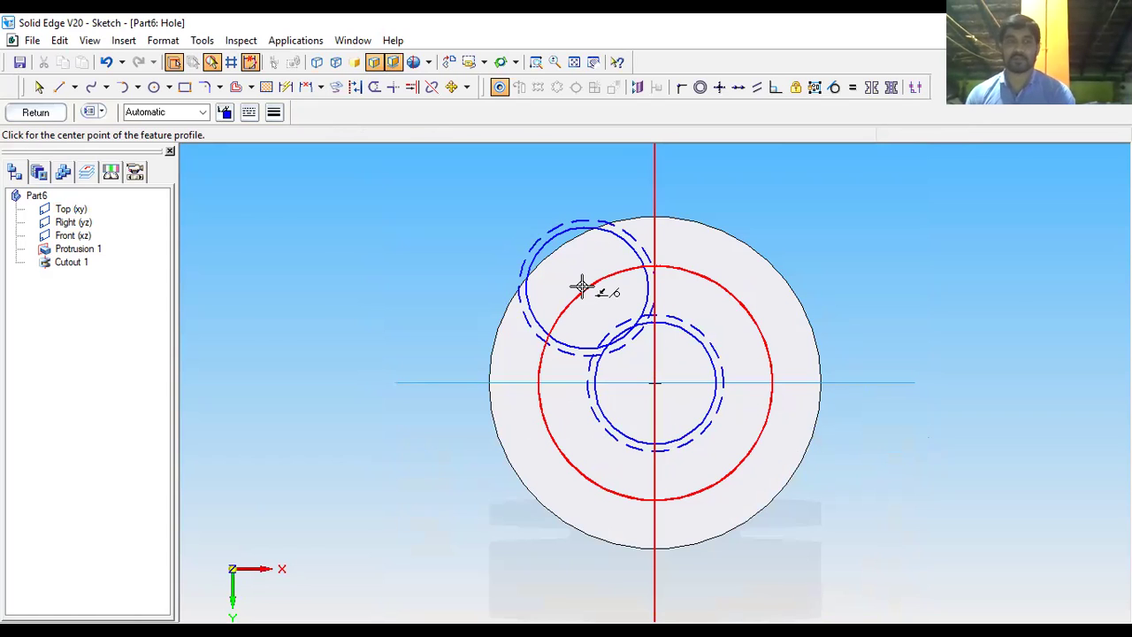
pyautogui.click(33, 112)
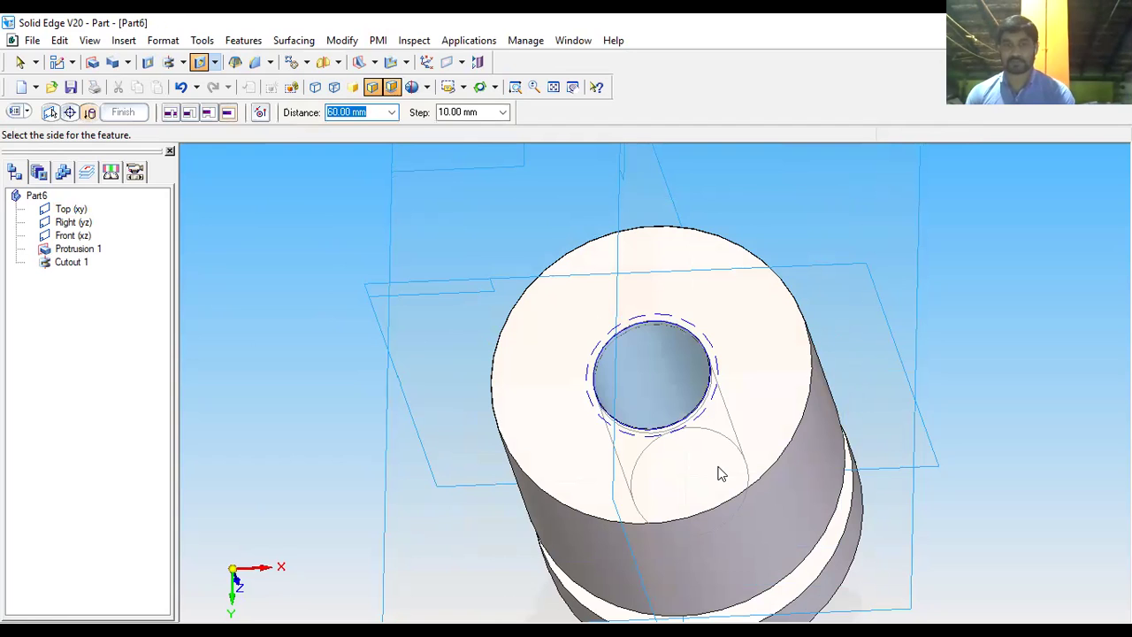
pyautogui.click(663, 394)
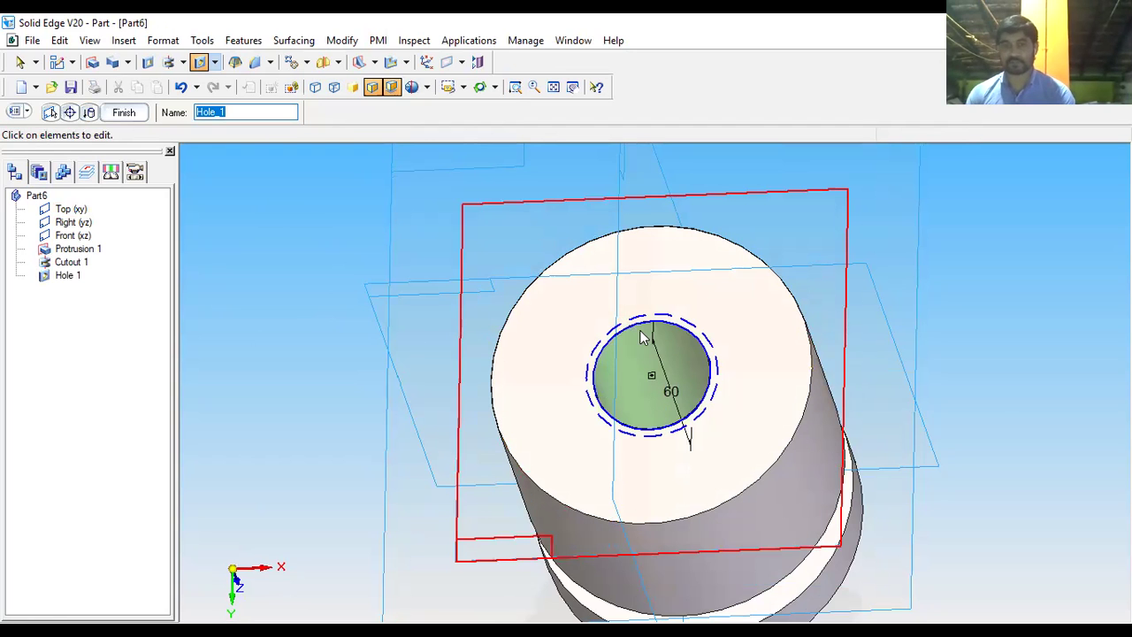
# Turn on texture rendering for the view to display the threads inside the hole.
pyautogui.moveTo(641, 332); pyautogui.dragTo(637, 271, button='middle')
pyautogui.moveTo(679, 431); pyautogui.dragTo(690, 299, button='middle')
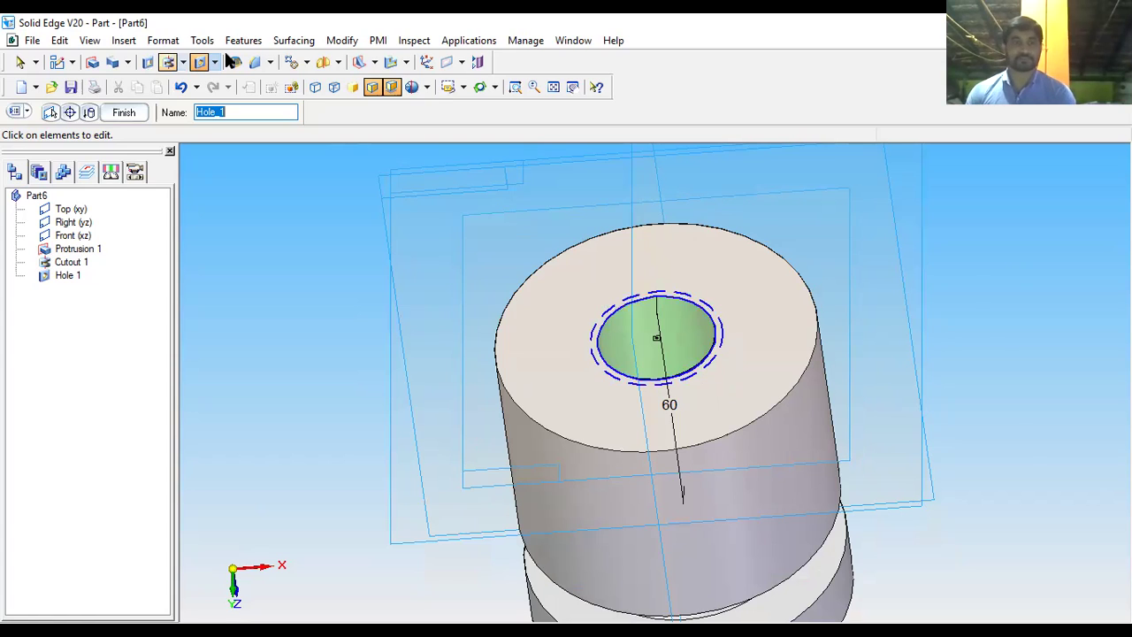
pyautogui.click(168, 41)
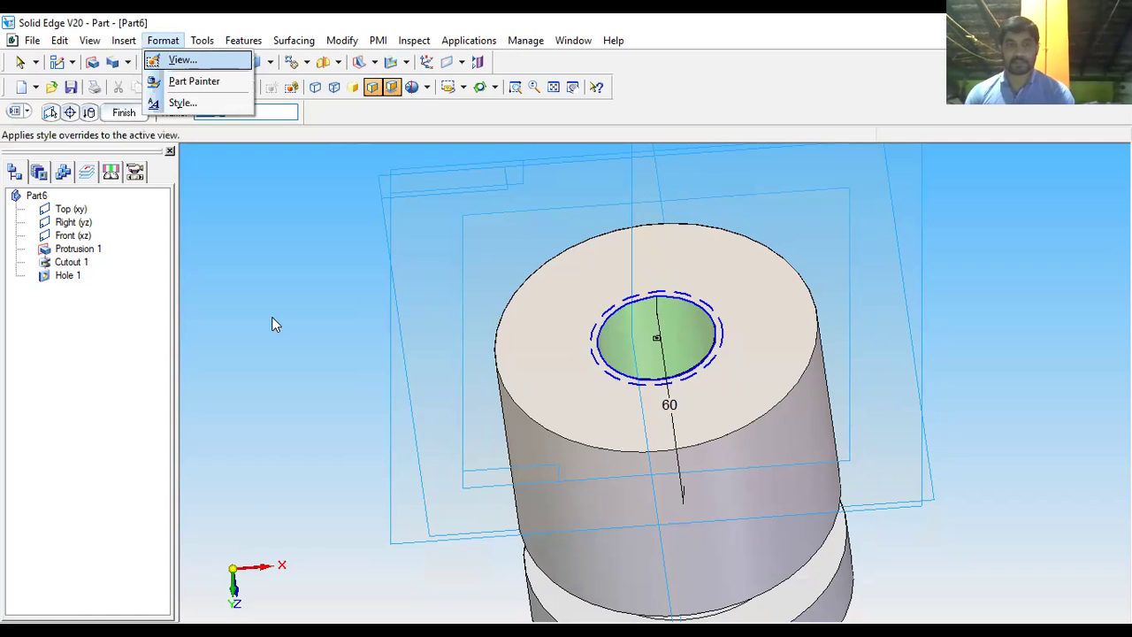
pyautogui.click(369, 352)
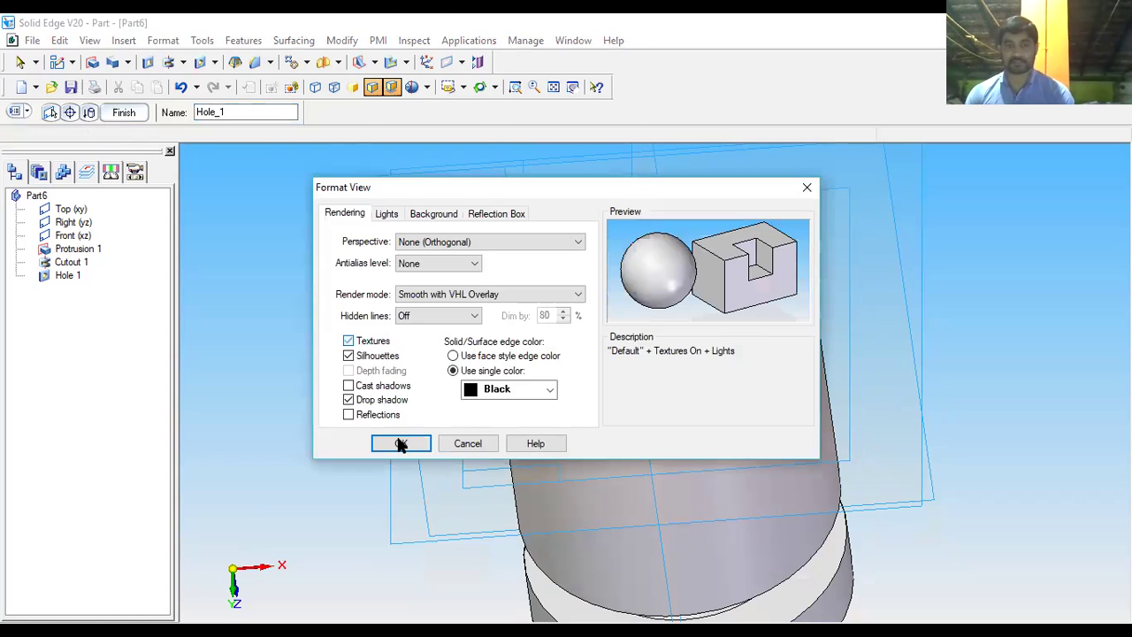
pyautogui.press('Return')
pyautogui.moveTo(668, 423); pyautogui.dragTo(676, 392, button='middle')
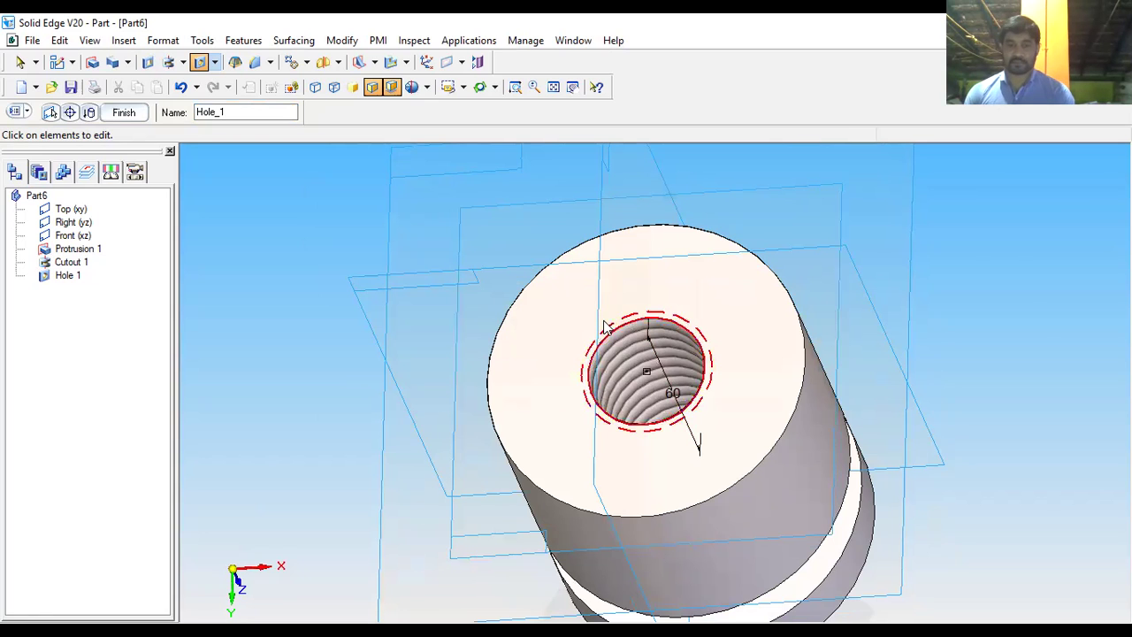
pyautogui.moveTo(373, 555); pyautogui.dragTo(392, 522, button='middle')
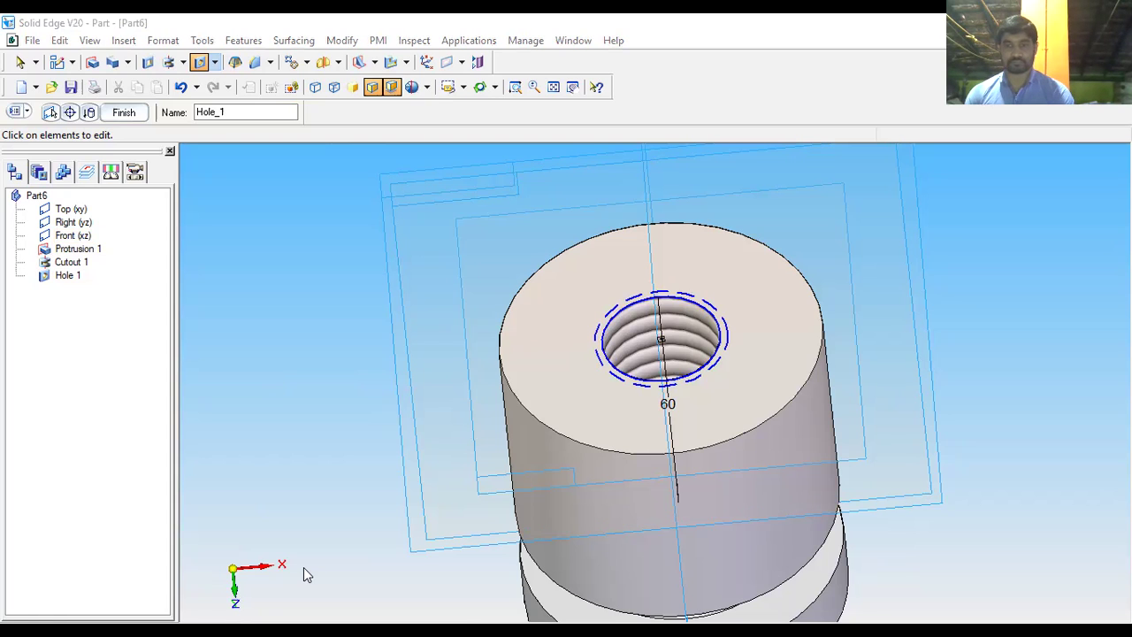
# Switch to the PowerPoint presentation and look through its slides on protrusions.
pyautogui.hotkey('alt', 'Tab')
pyautogui.scroll(-1, 171, 506)
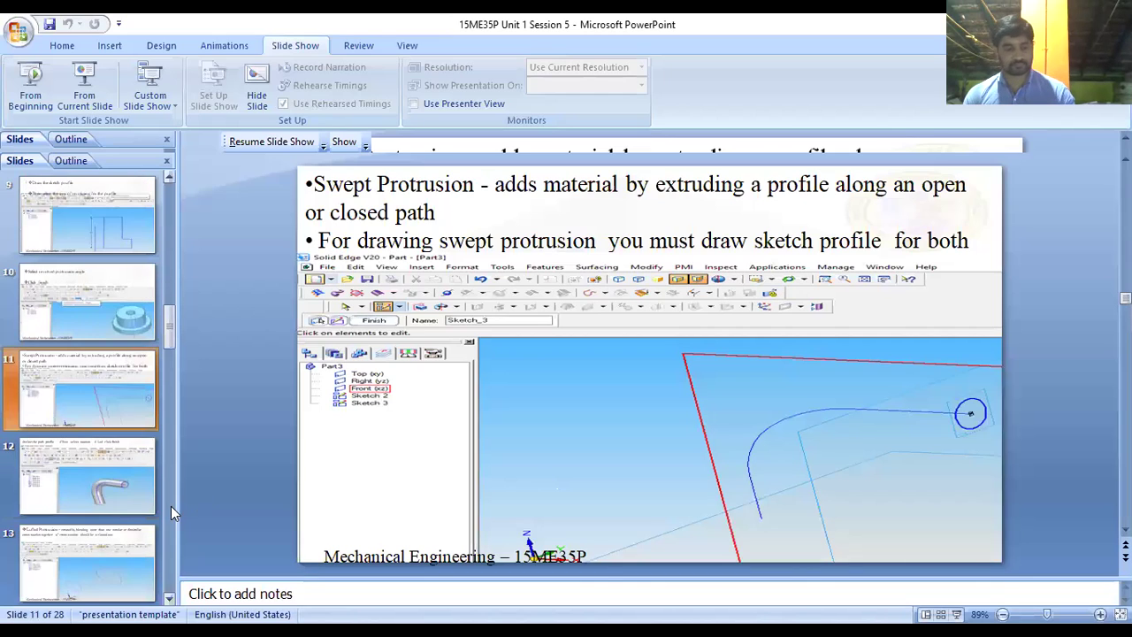
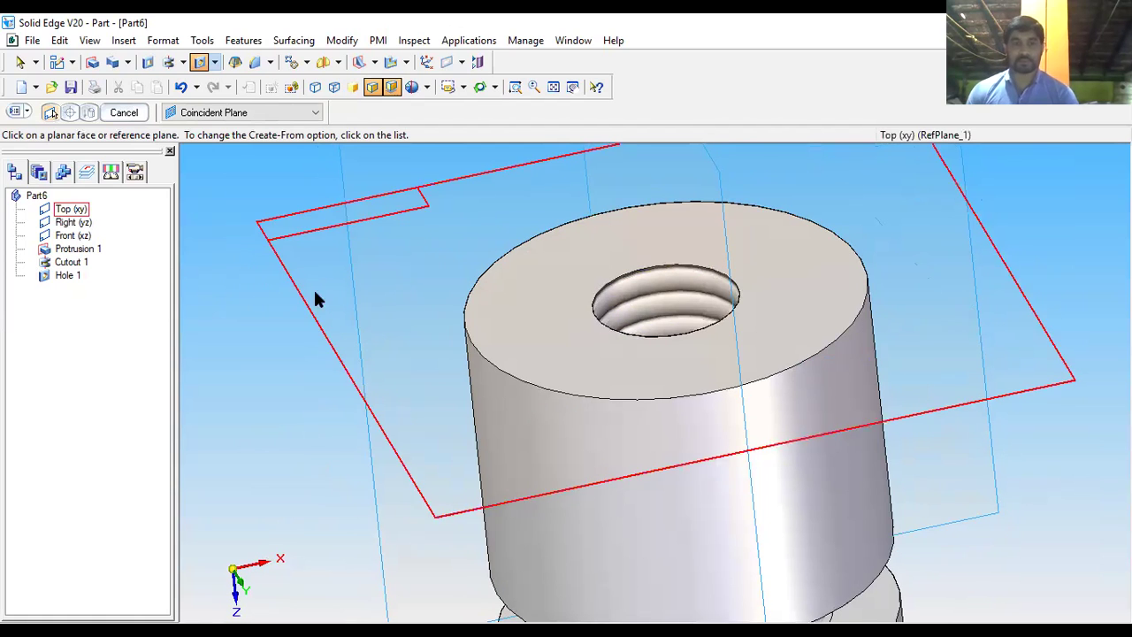
# Create a new part document from the Normal.par template.
pyautogui.scroll(-5, 314, 298)
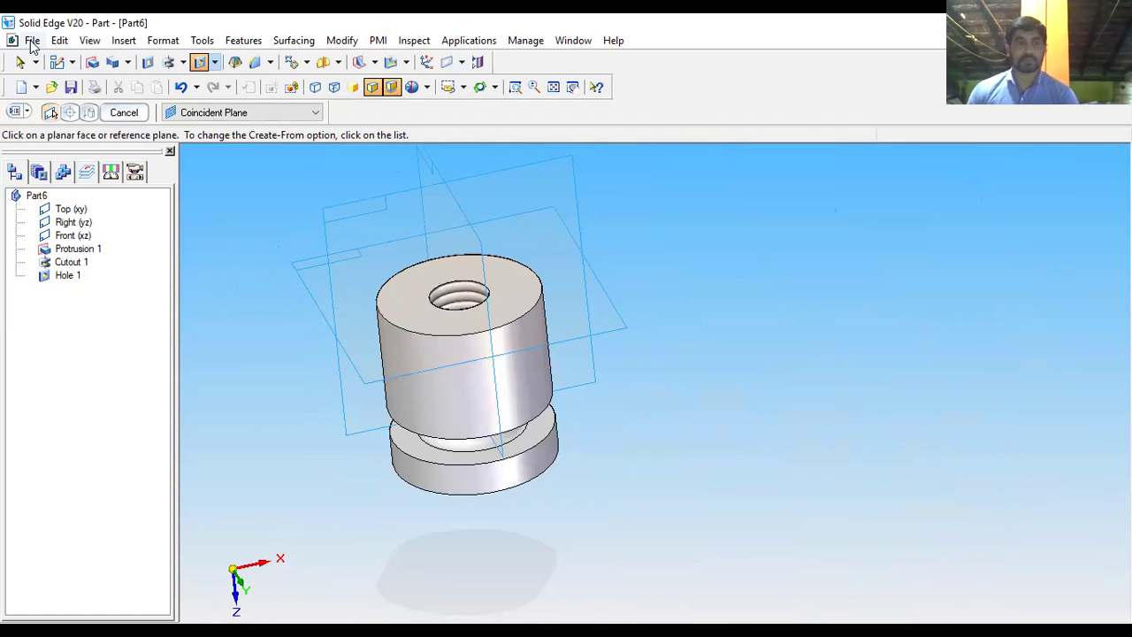
pyautogui.click(32, 41)
pyautogui.click(53, 59)
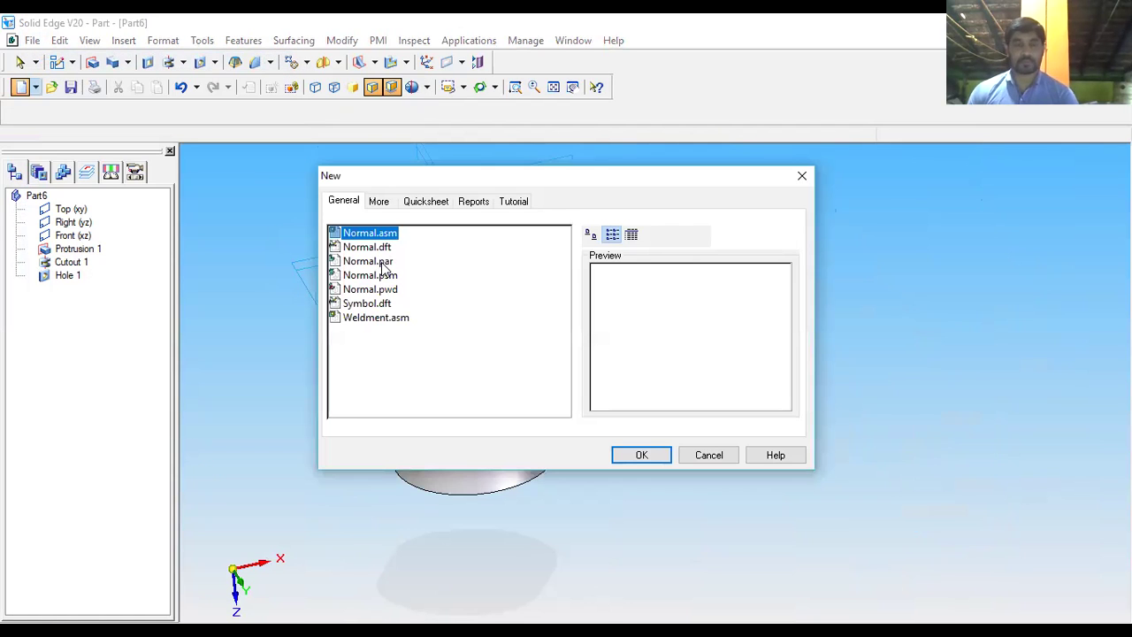
pyautogui.click(382, 262)
pyautogui.click(623, 457)
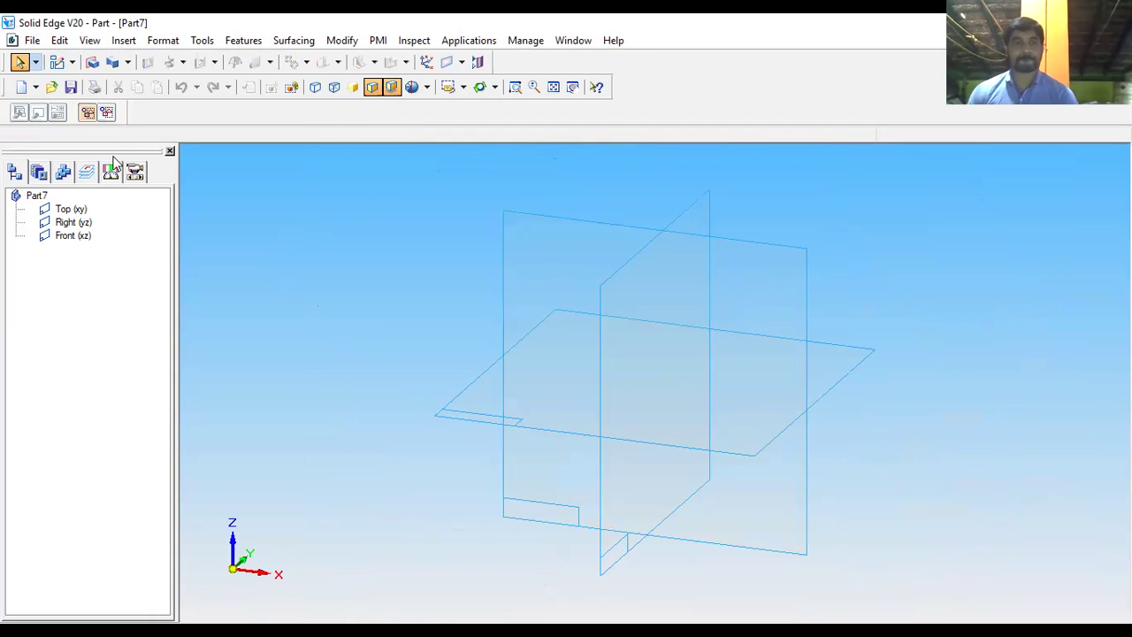
# Start a protrusion on the Top (xy) plane and sketch a rectangle about 89 mm wide and 62 mm high as its profile.
pyautogui.click(92, 62)
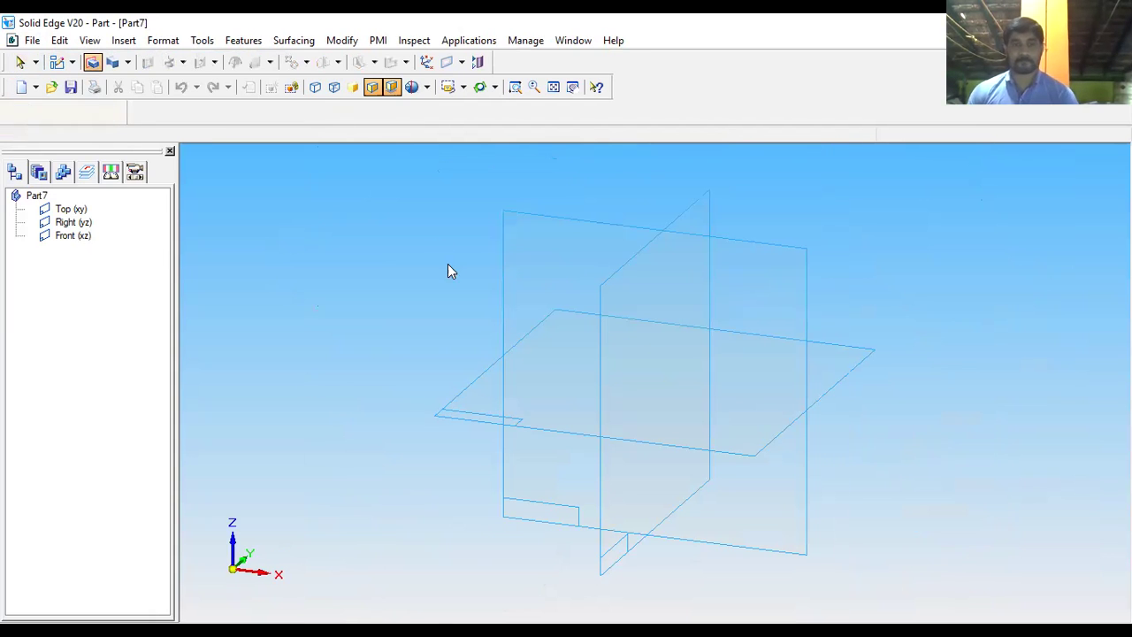
pyautogui.click(478, 375)
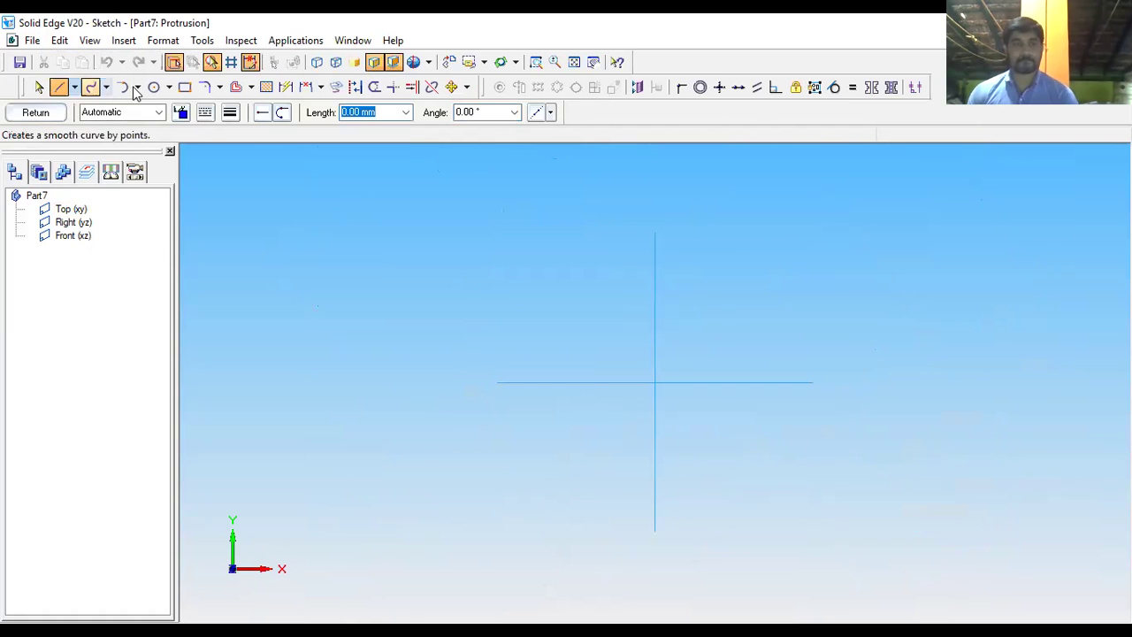
pyautogui.click(185, 87)
pyautogui.click(527, 294)
pyautogui.click(528, 467)
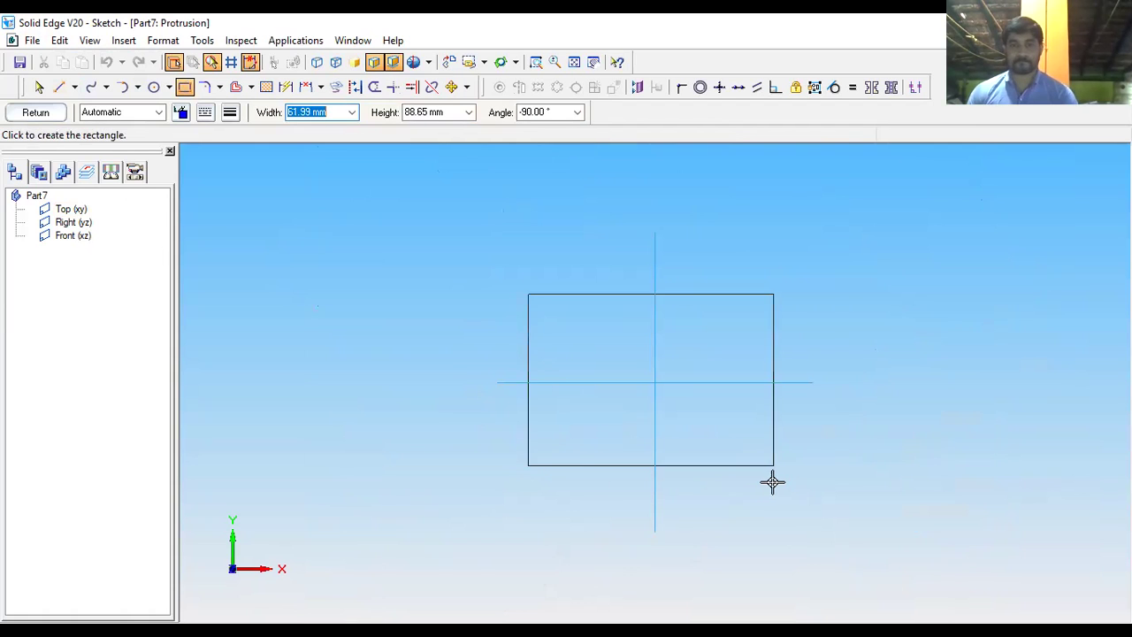
pyautogui.click(772, 482)
pyautogui.click(37, 112)
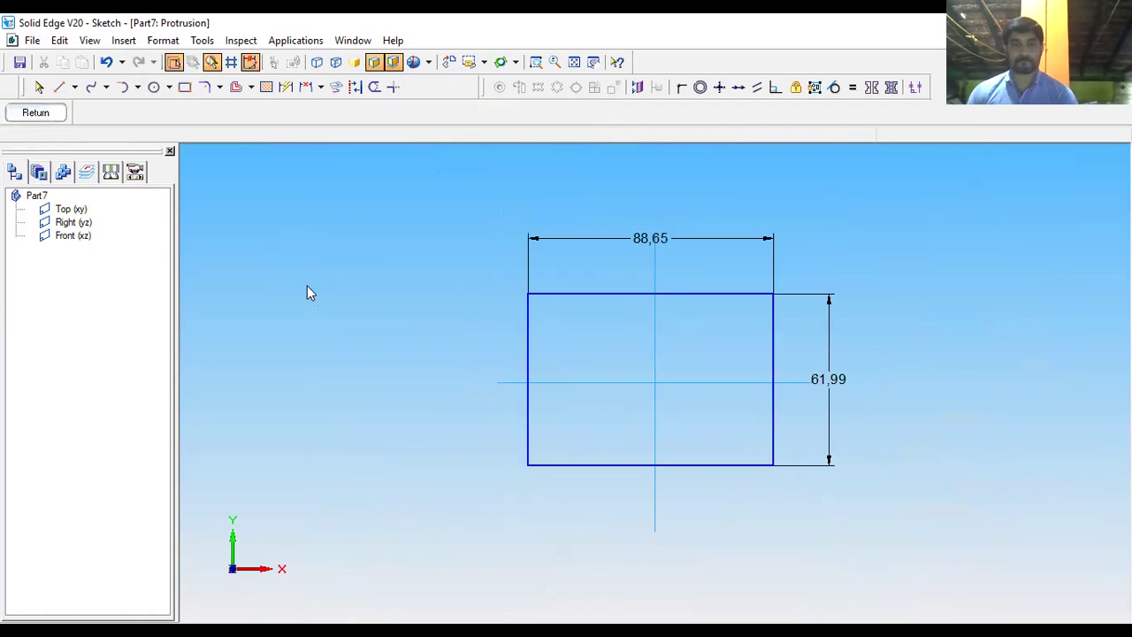
# Extrude the rectangular profile 60 mm upward into a solid block.
pyautogui.click(595, 199)
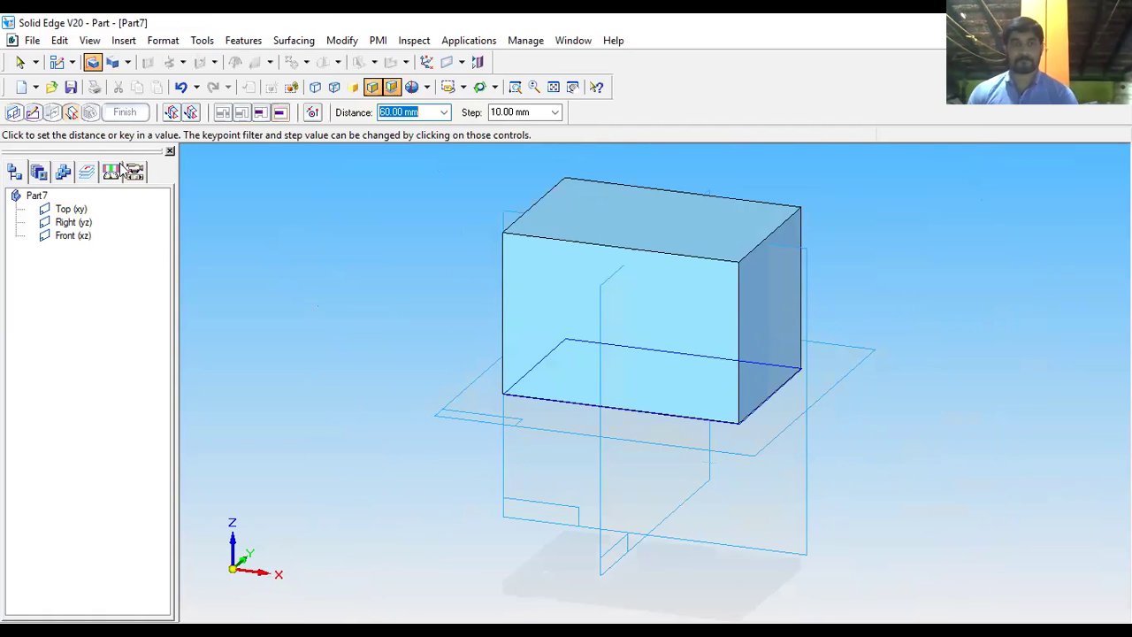
pyautogui.click(121, 114)
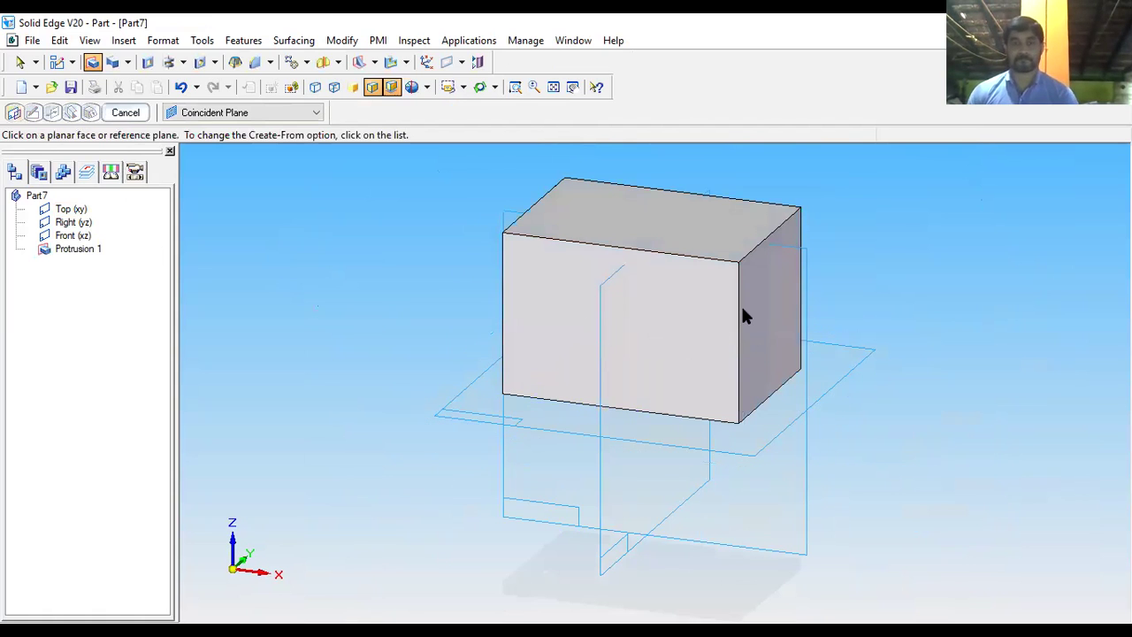
pyautogui.scroll(-3, 644, 325)
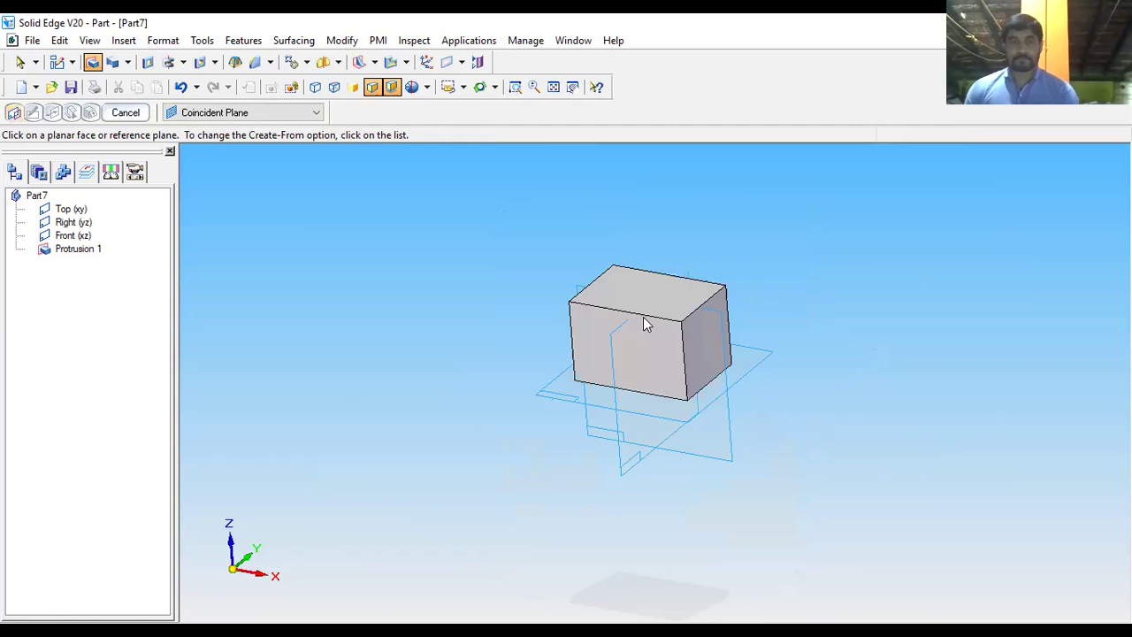
pyautogui.hotkey('ctrl', 'shift', 'f')
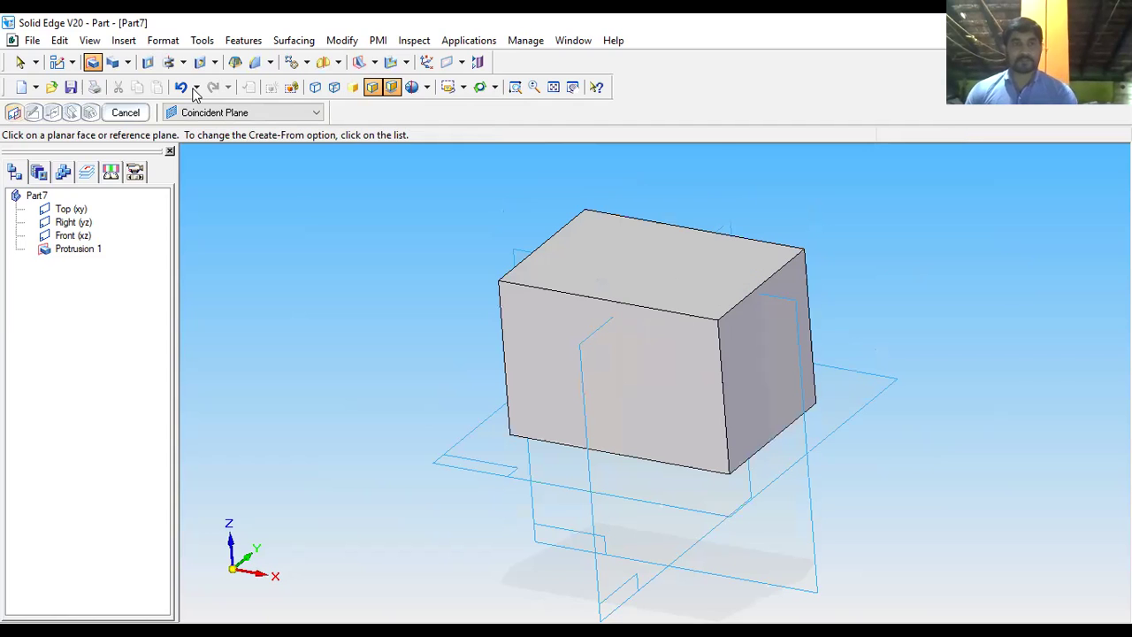
# Round the four edges of the block's top face with a 10 mm radius, using the Edge/Corner selection method.
pyautogui.click(270, 66)
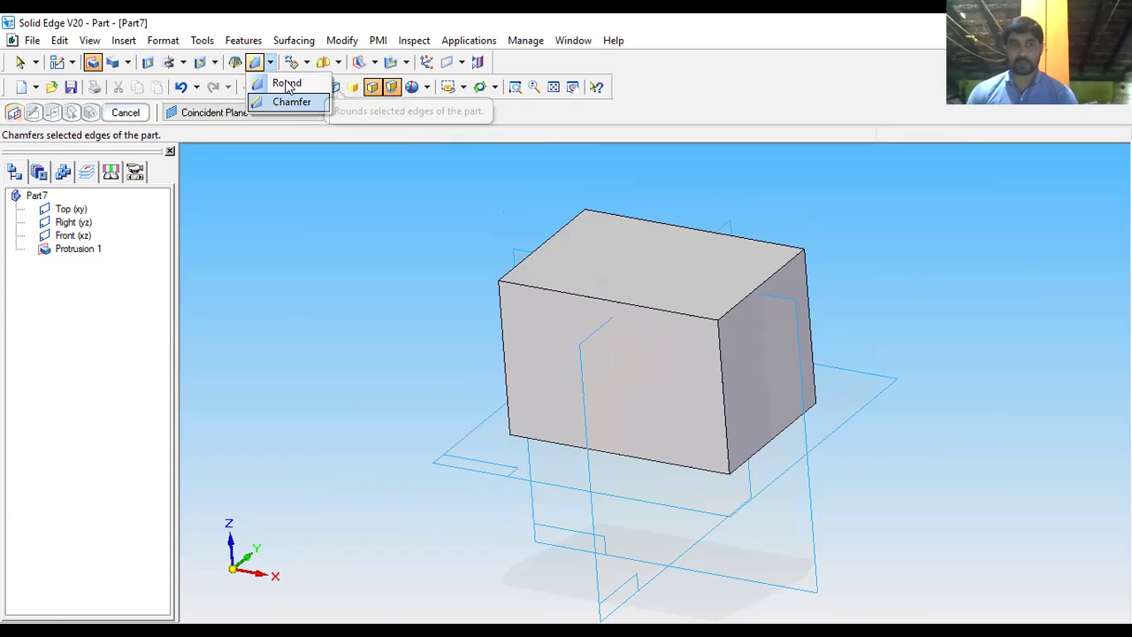
pyautogui.click(288, 83)
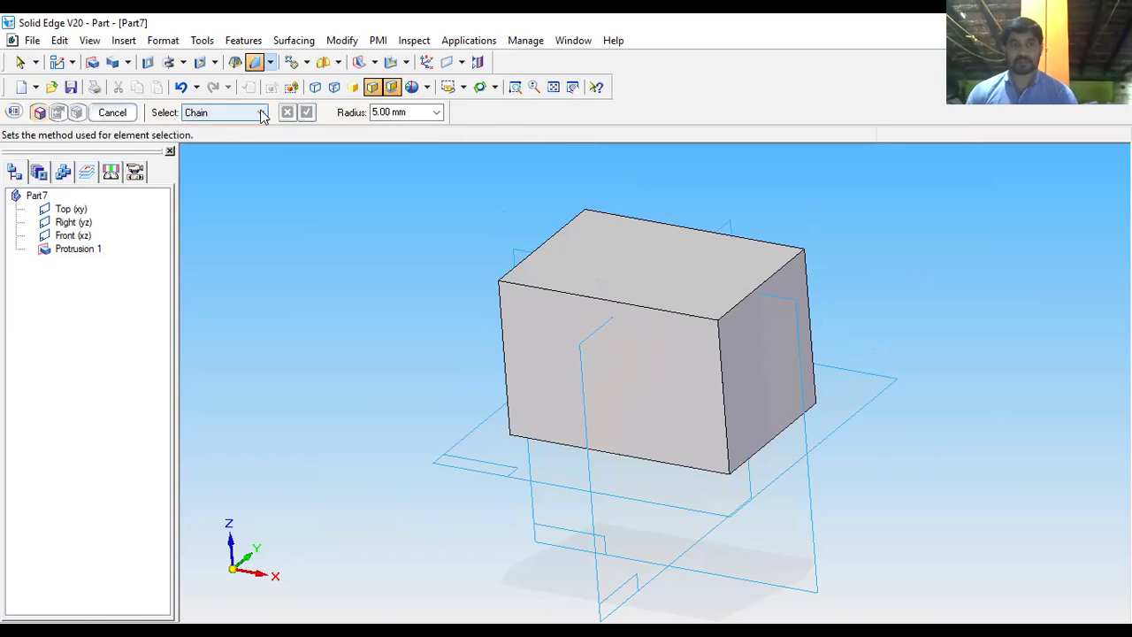
pyautogui.click(262, 113)
pyautogui.click(239, 126)
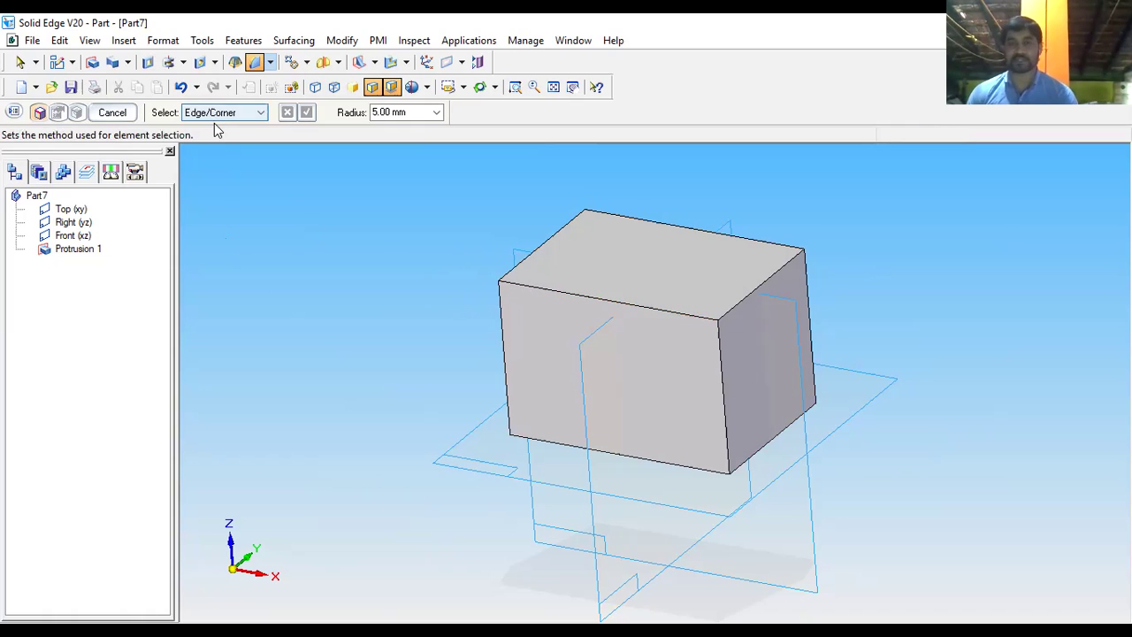
pyautogui.click(567, 288)
pyautogui.click(739, 303)
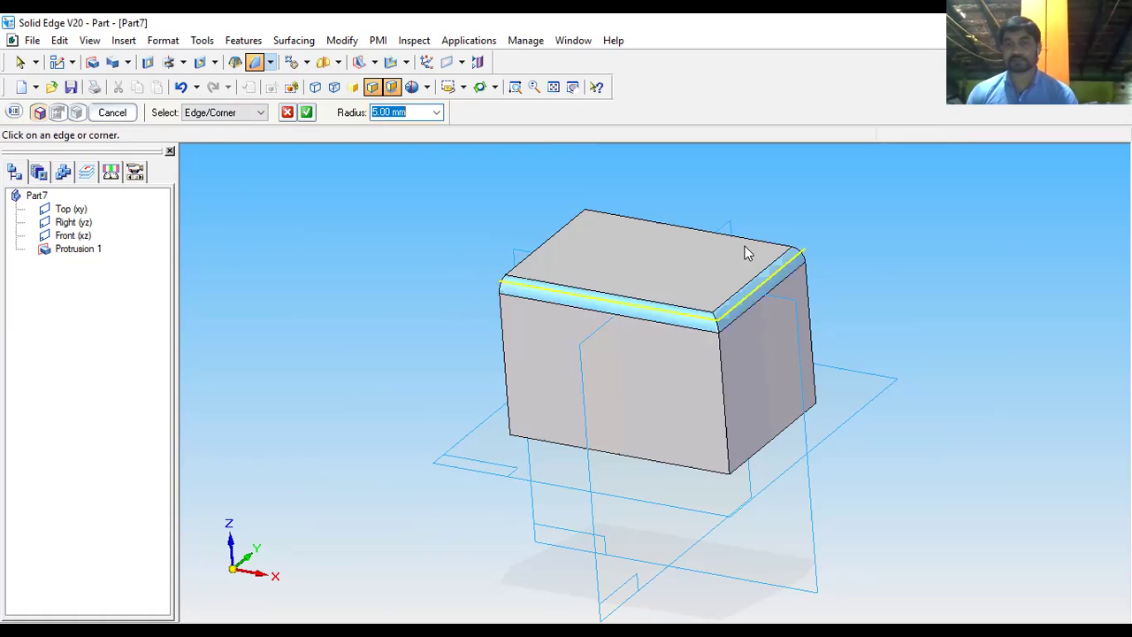
pyautogui.click(739, 239)
pyautogui.click(550, 240)
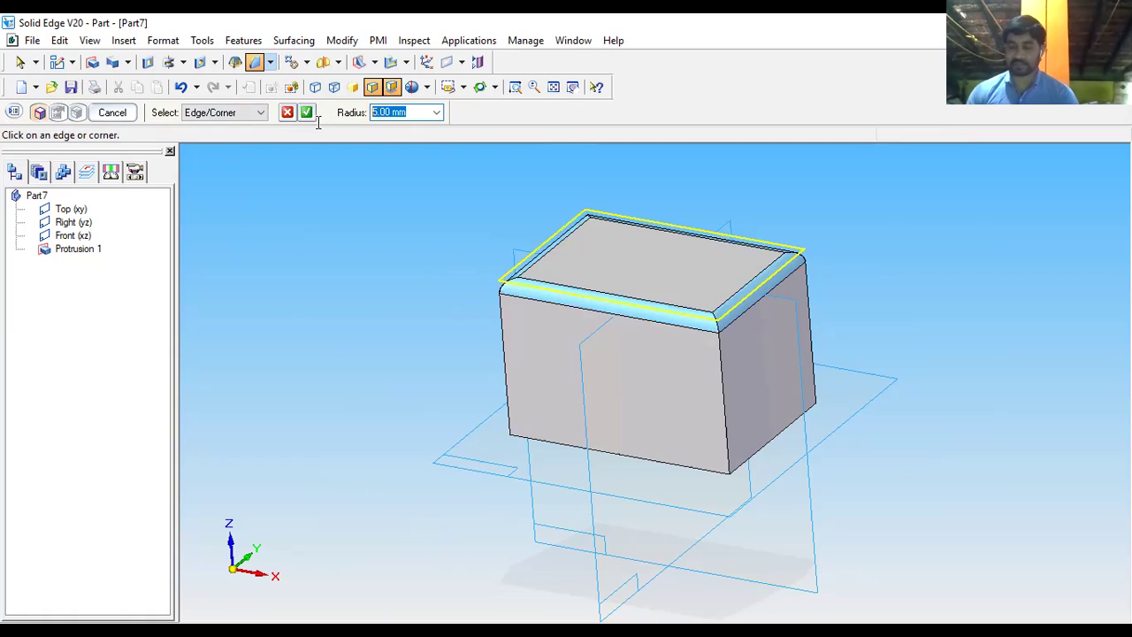
pyautogui.write('10')
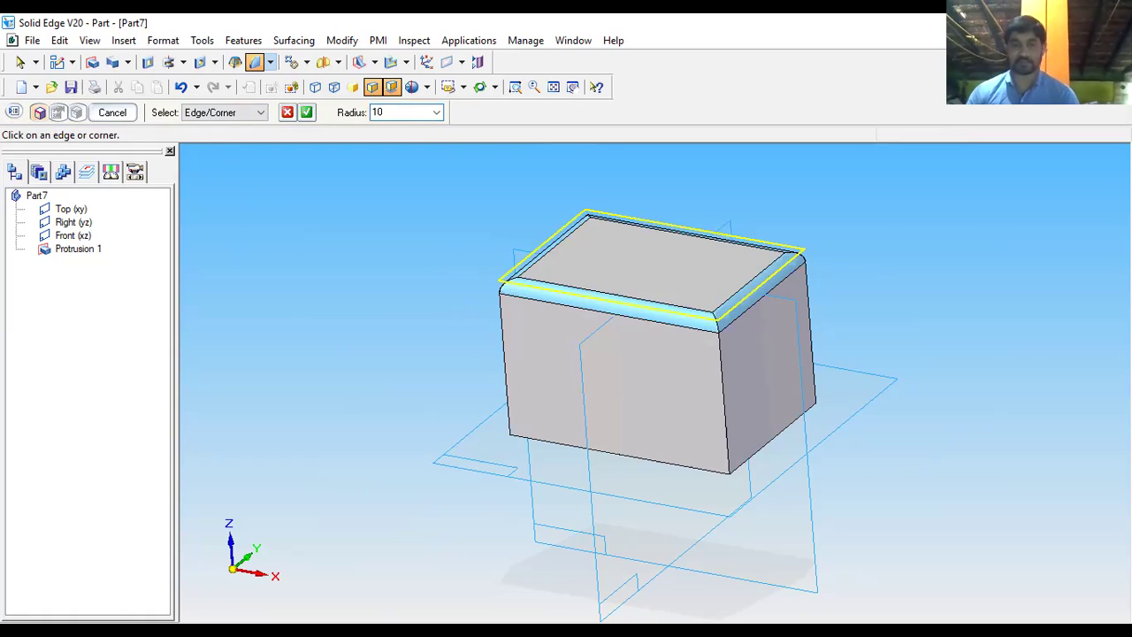
pyautogui.press('Return')
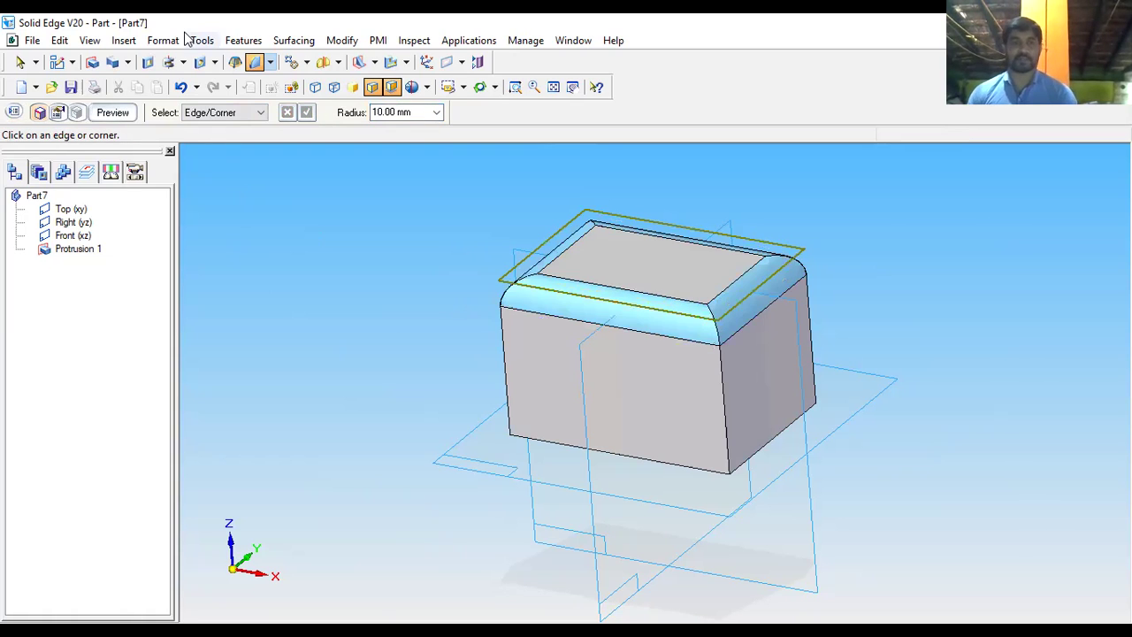
pyautogui.click(126, 115)
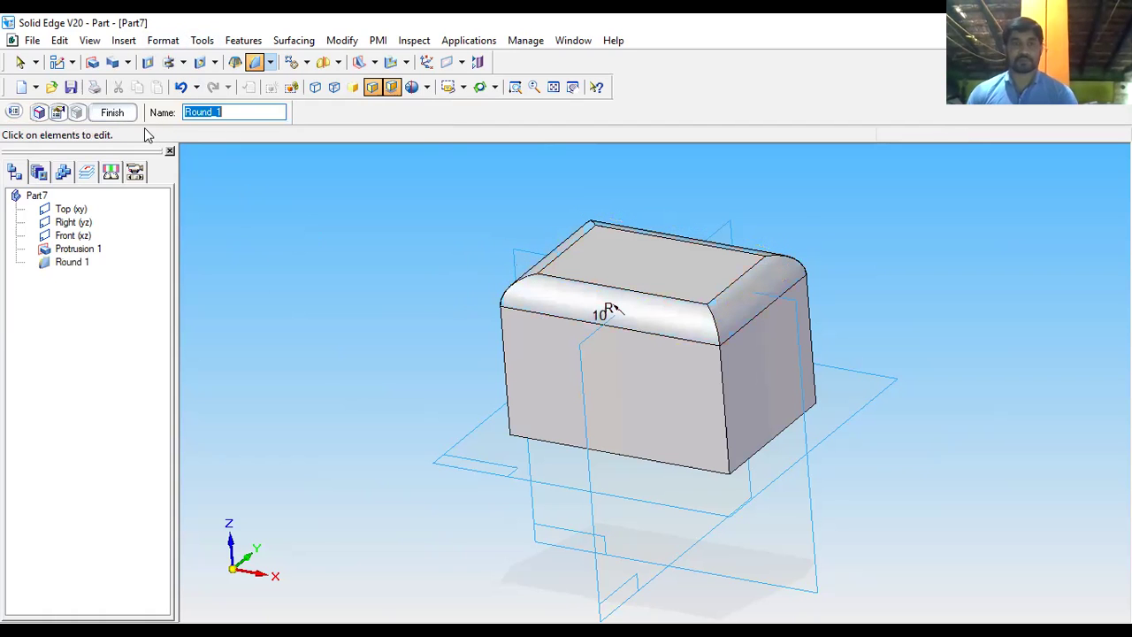
pyautogui.click(124, 114)
# Chamfer the four edges of the face opposite the rounded edges with a 10 mm setback, using the Edge/Corner selection method.
pyautogui.moveTo(434, 278); pyautogui.dragTo(594, 393, button='middle')
pyautogui.scroll(2, 595, 389)
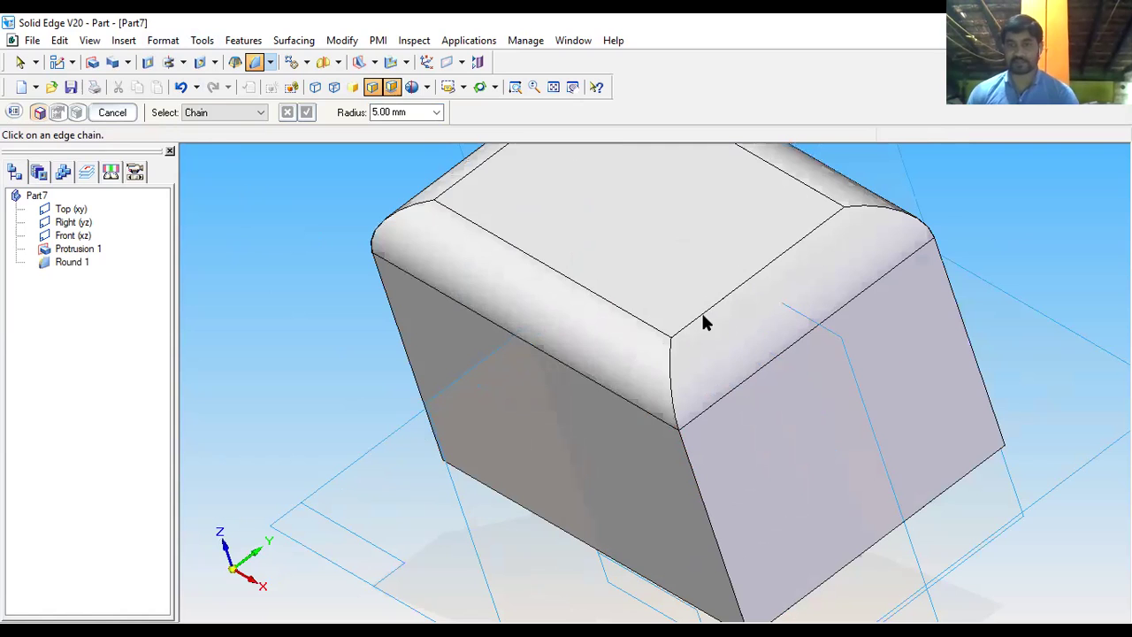
pyautogui.scroll(-4, 596, 331)
pyautogui.moveTo(632, 389); pyautogui.dragTo(576, 309, button='middle')
pyautogui.moveTo(596, 455); pyautogui.dragTo(559, 332, button='middle')
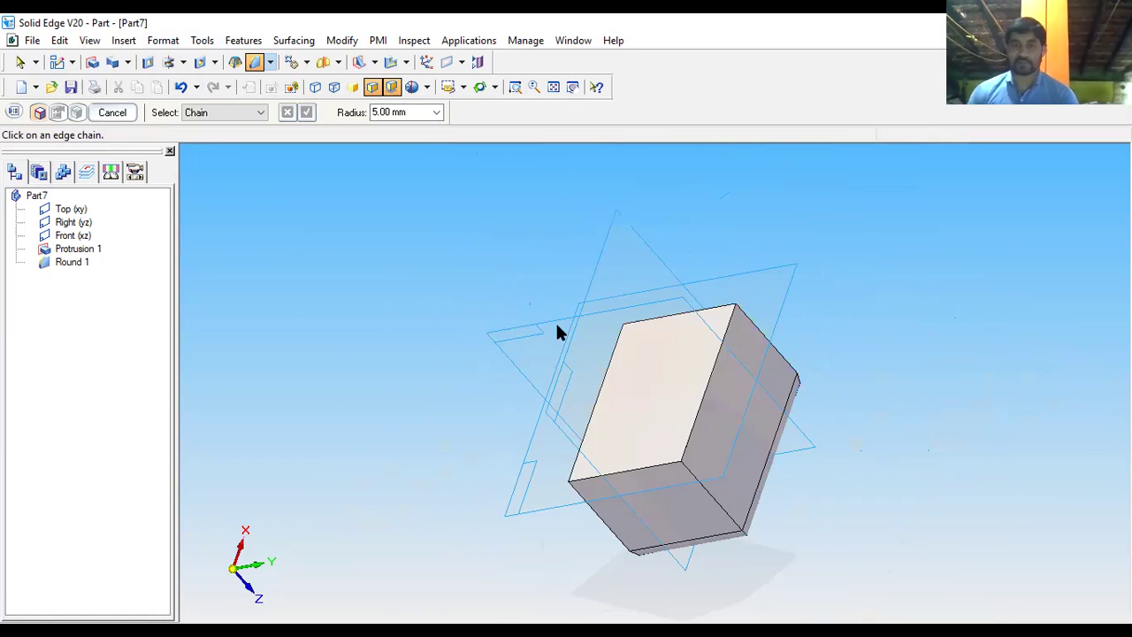
pyautogui.moveTo(416, 369); pyautogui.dragTo(528, 557, button='middle')
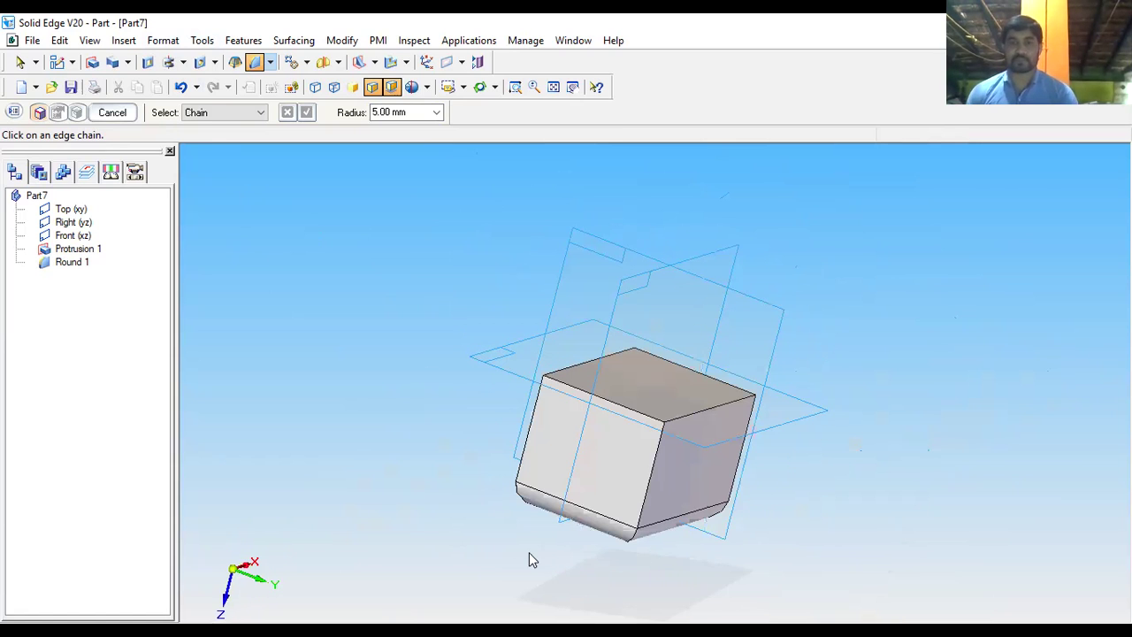
pyautogui.moveTo(602, 469); pyautogui.dragTo(233, 243, button='middle')
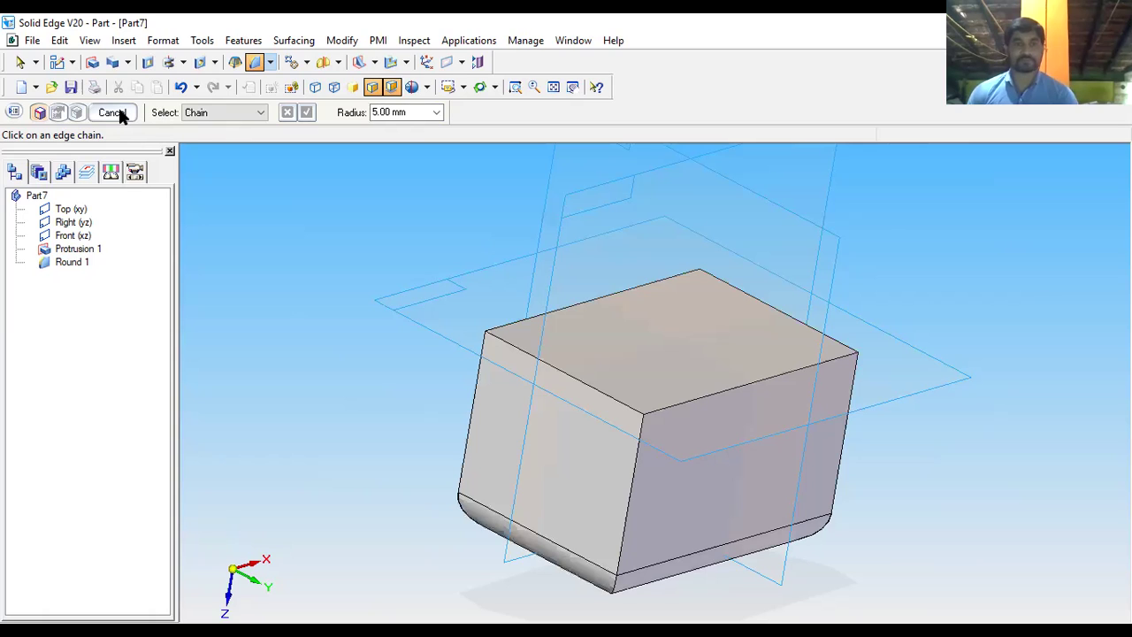
pyautogui.click(270, 65)
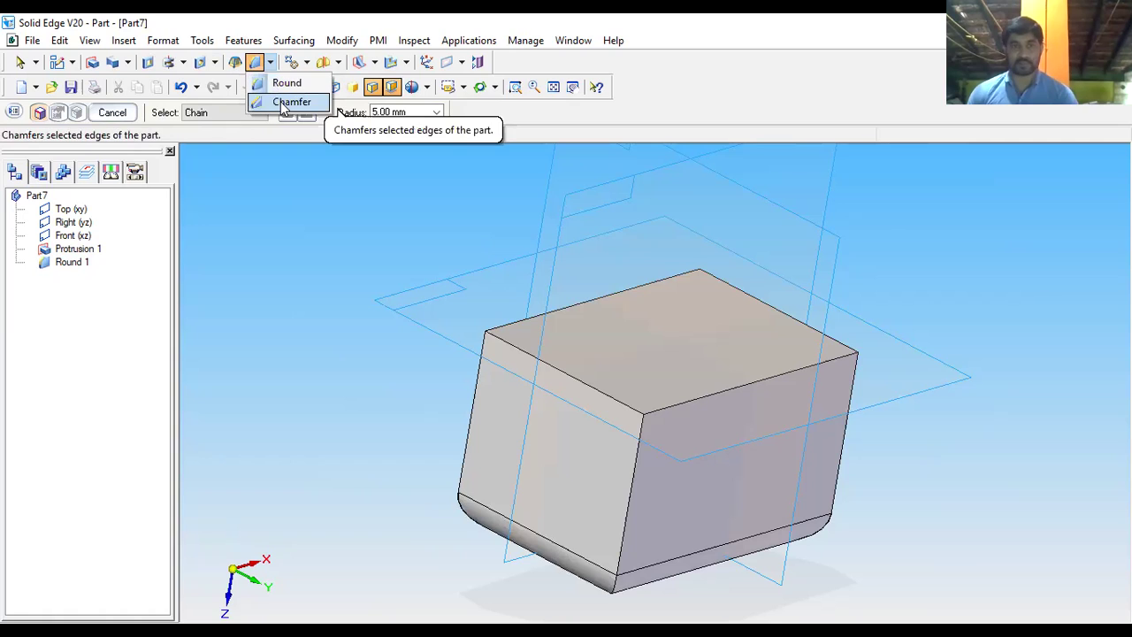
pyautogui.click(282, 103)
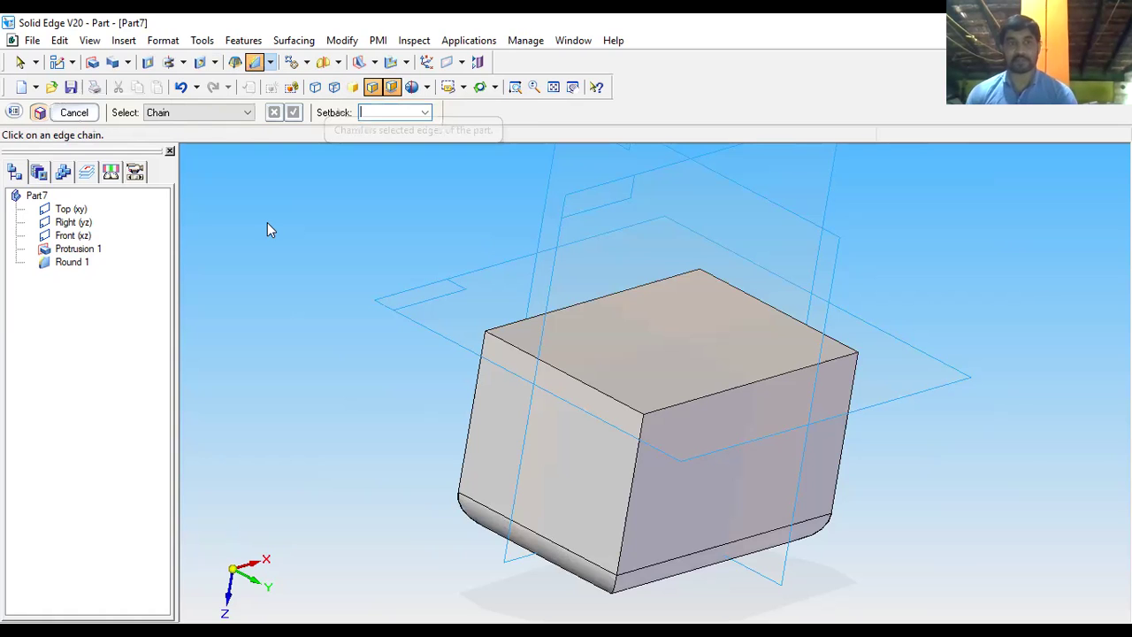
pyautogui.click(235, 114)
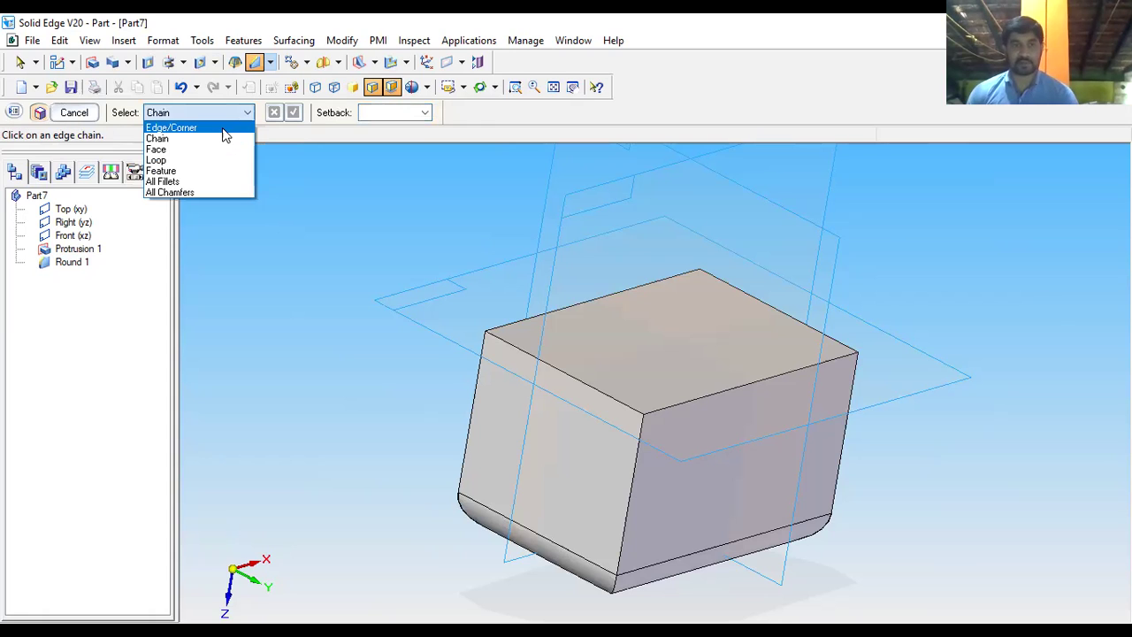
pyautogui.click(550, 360)
pyautogui.click(551, 365)
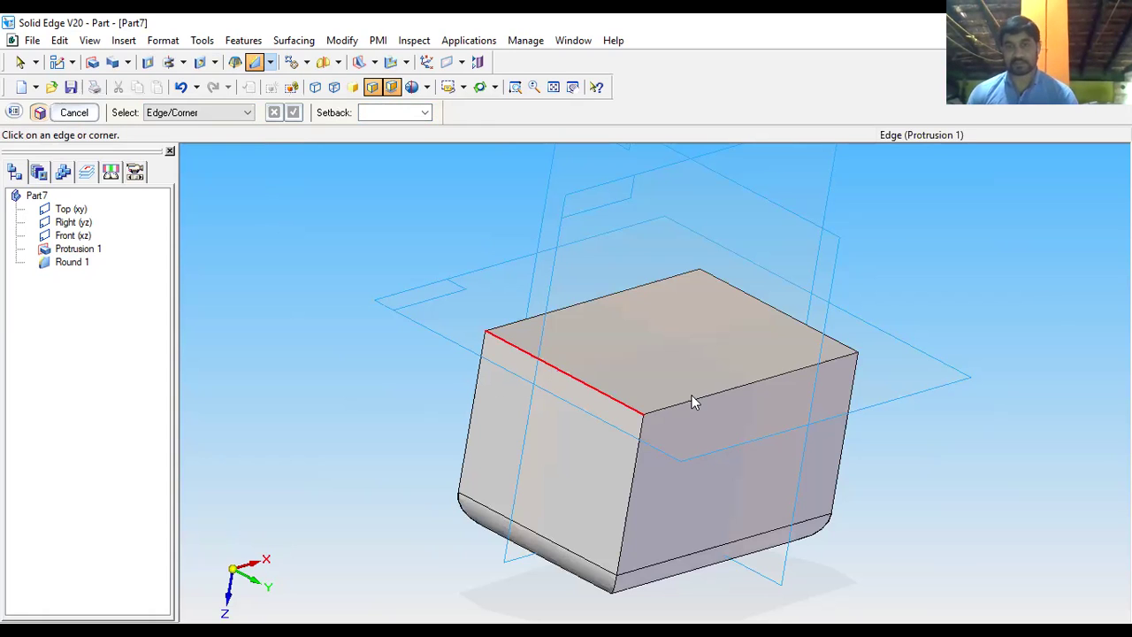
pyautogui.click(704, 397)
pyautogui.click(763, 302)
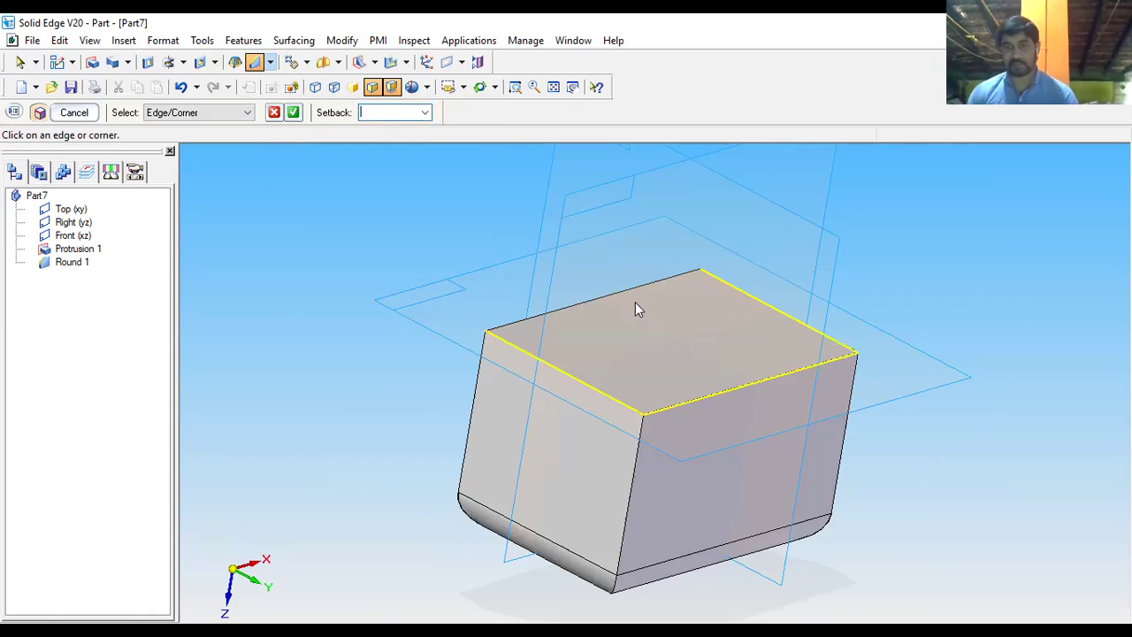
pyautogui.click(617, 295)
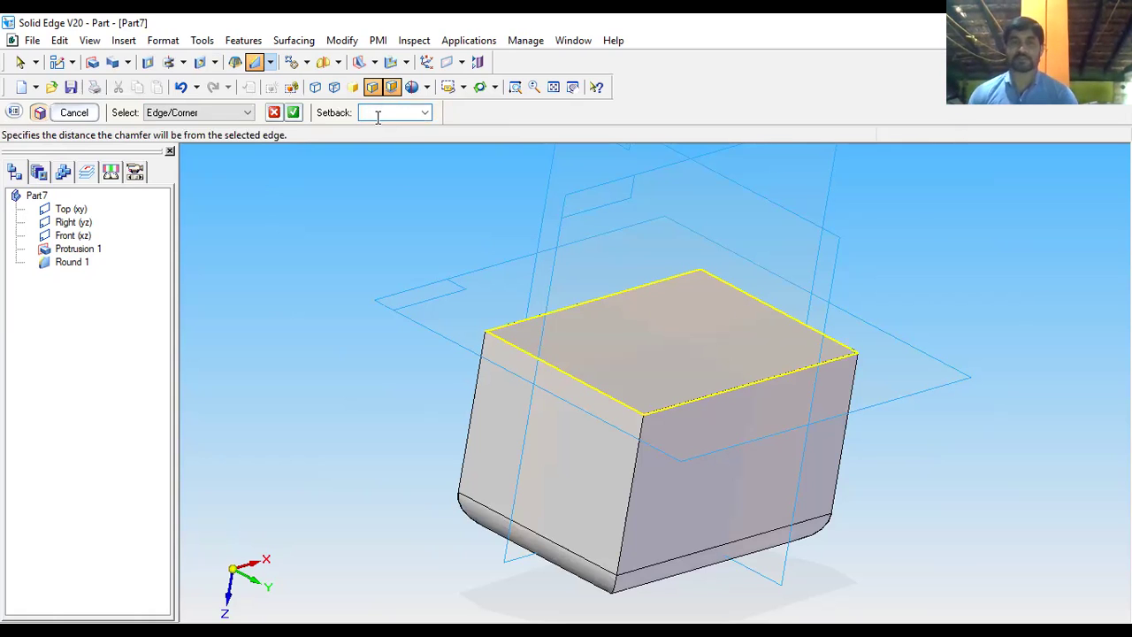
pyautogui.click(378, 114)
pyautogui.write('10')
pyautogui.press('Return')
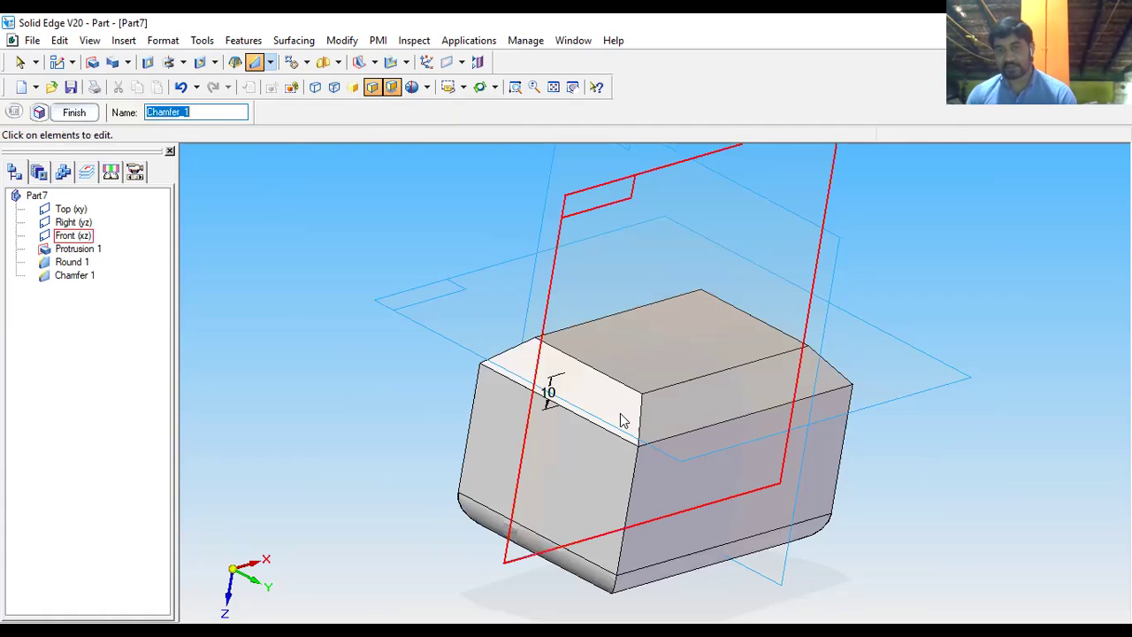
# Inspect the chamfered block, and switch to the PowerPoint presentation to view its Round, Chamfer and Mirror copy feature slides.
pyautogui.moveTo(532, 402); pyautogui.dragTo(525, 407, button='middle')
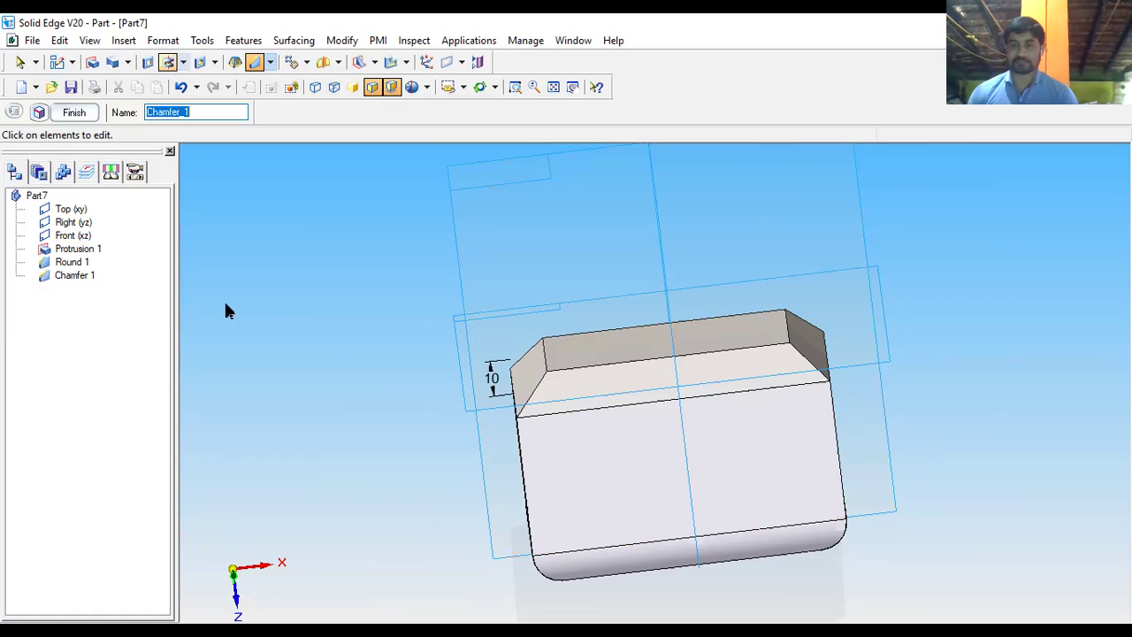
pyautogui.moveTo(456, 400); pyautogui.dragTo(451, 400, button='middle')
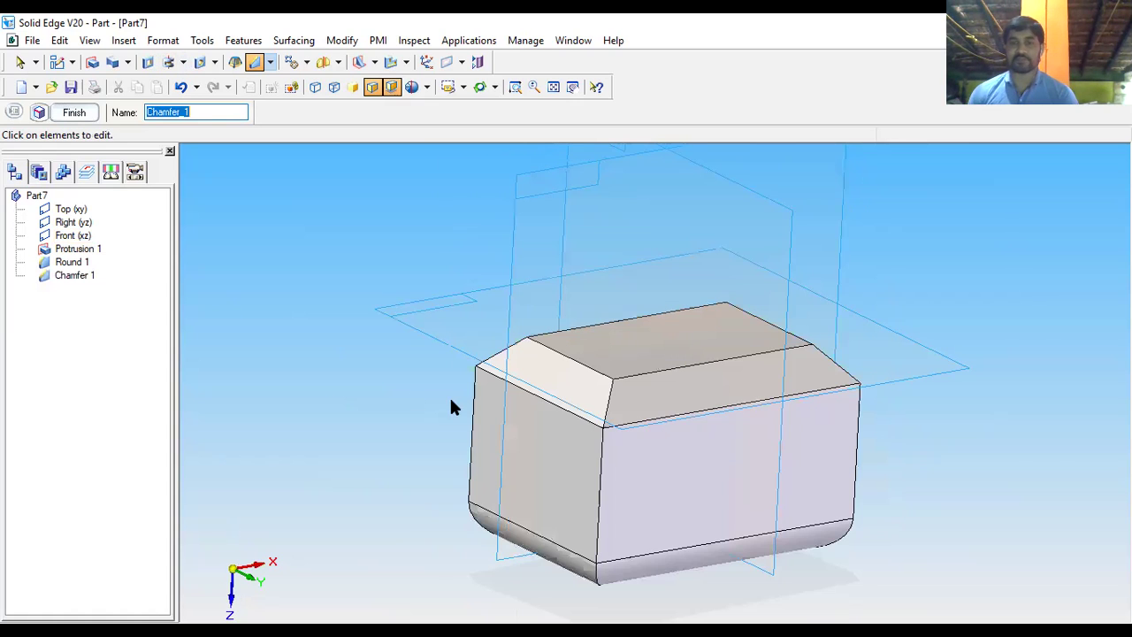
pyautogui.click(365, 384)
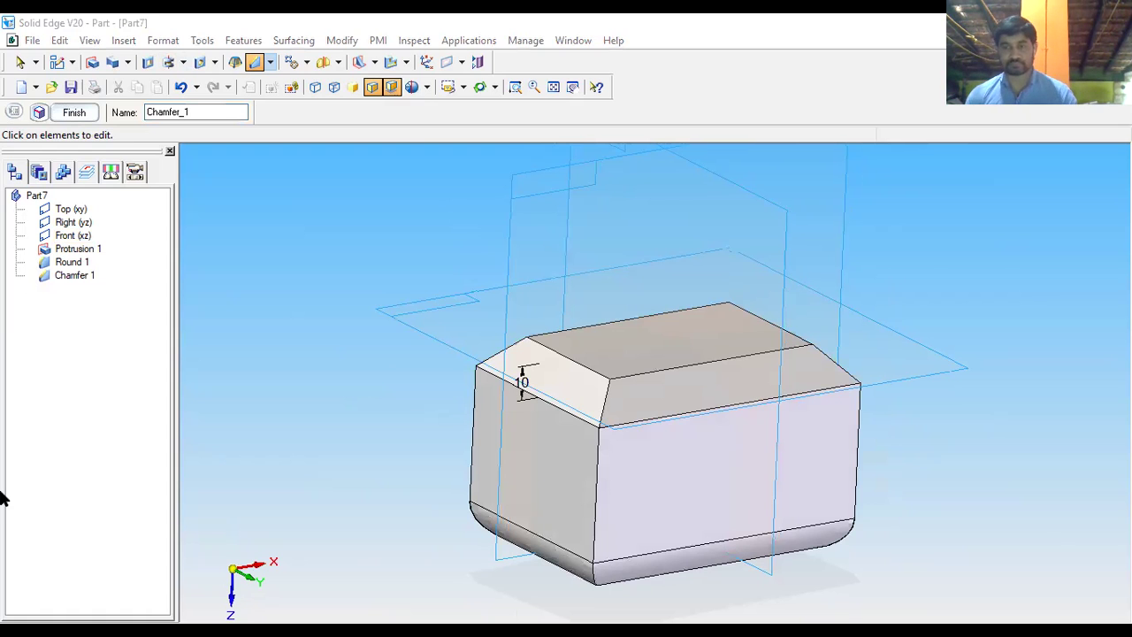
pyautogui.hotkey('alt', 'Tab')
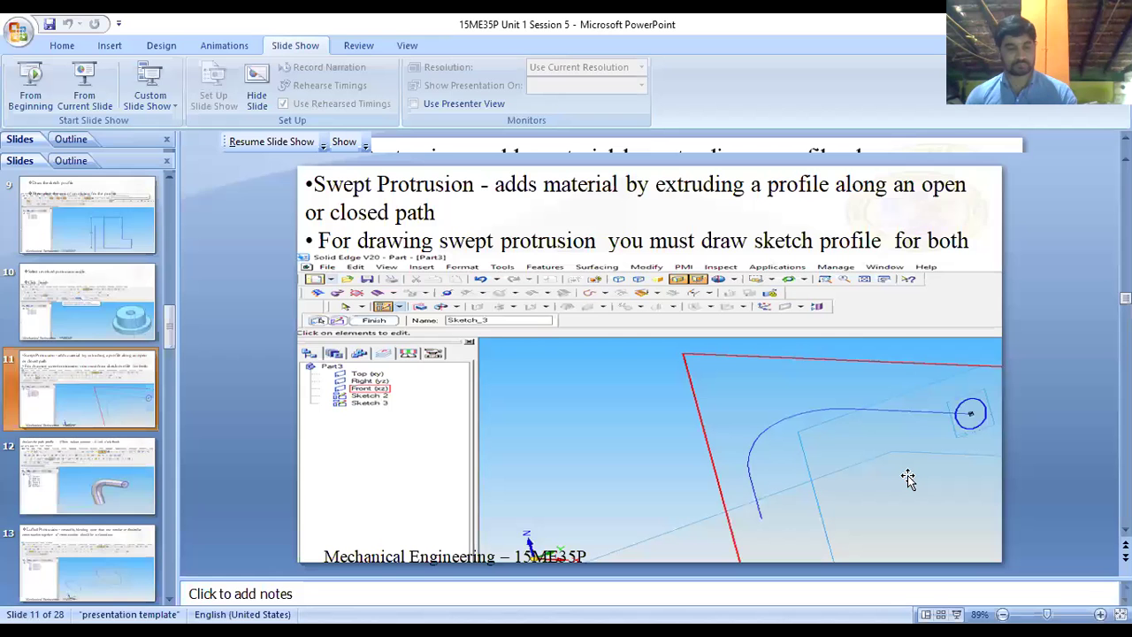
pyautogui.hotkey('alt', 'Tab')
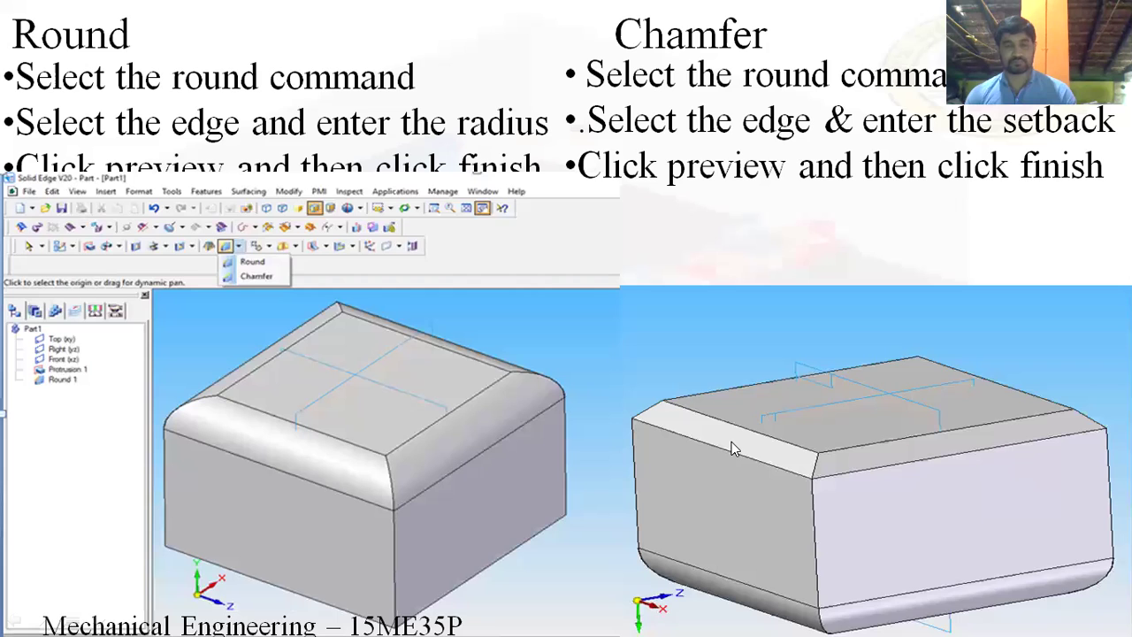
pyautogui.click(732, 450)
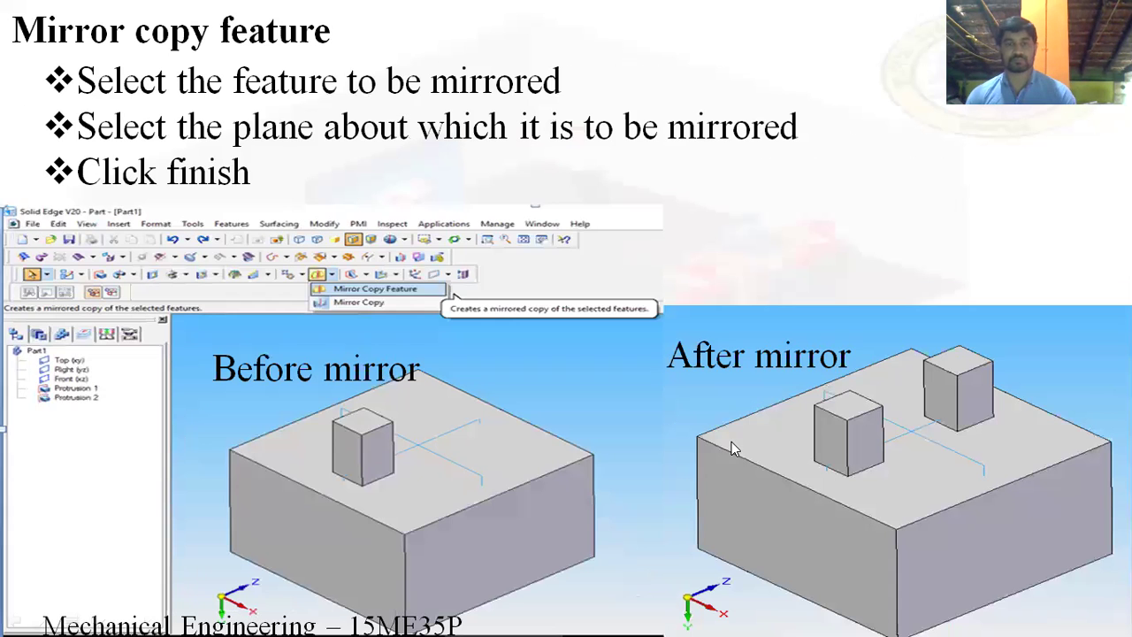
pyautogui.press('Left')
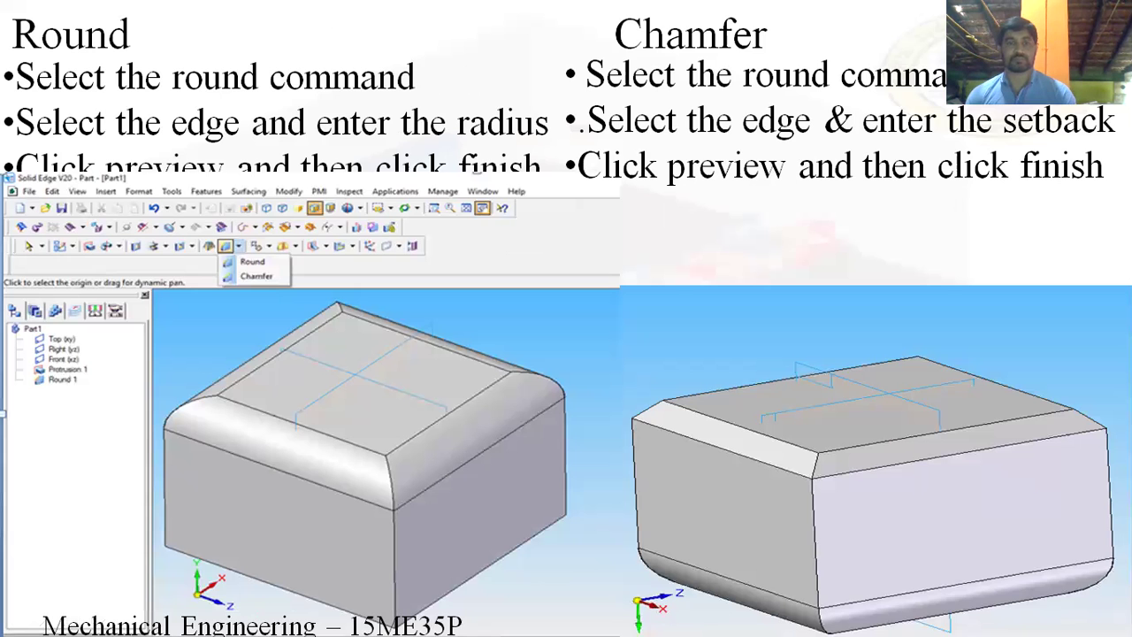
pyautogui.press('Right')
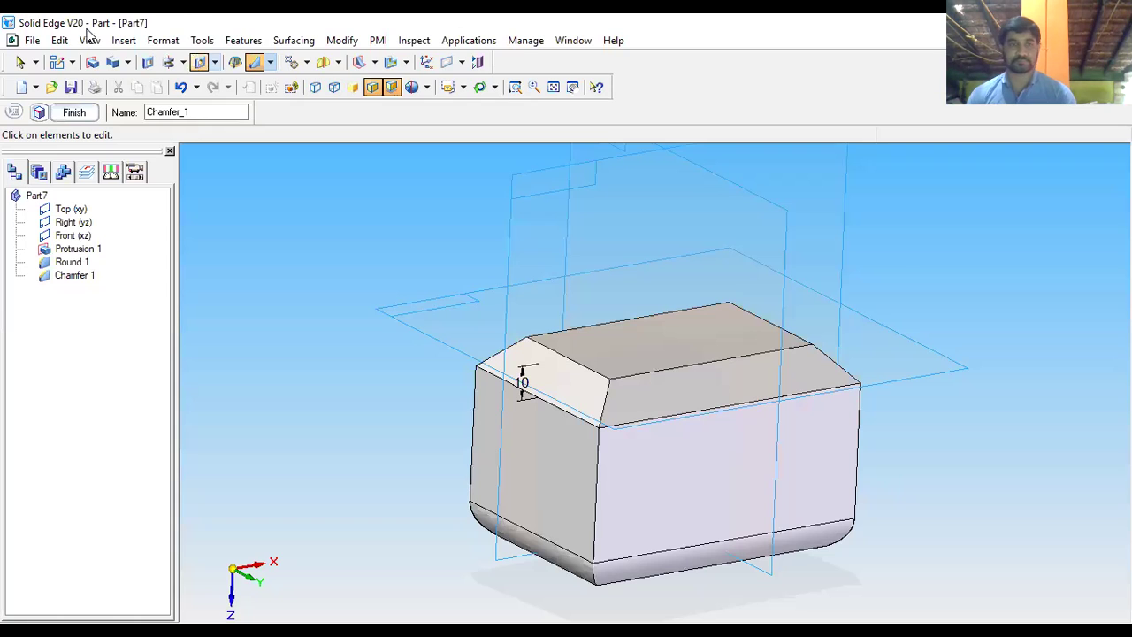
# Finish the chamfer, leave the command, and delete both the round and chamfer features from the block.
pyautogui.click(71, 113)
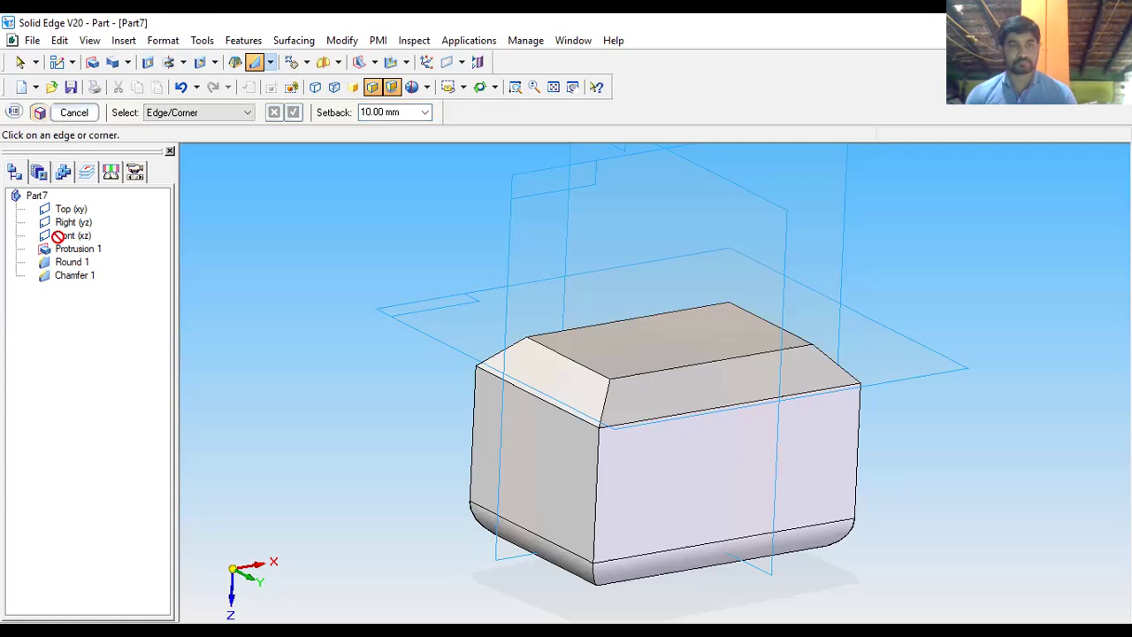
pyautogui.click(74, 112)
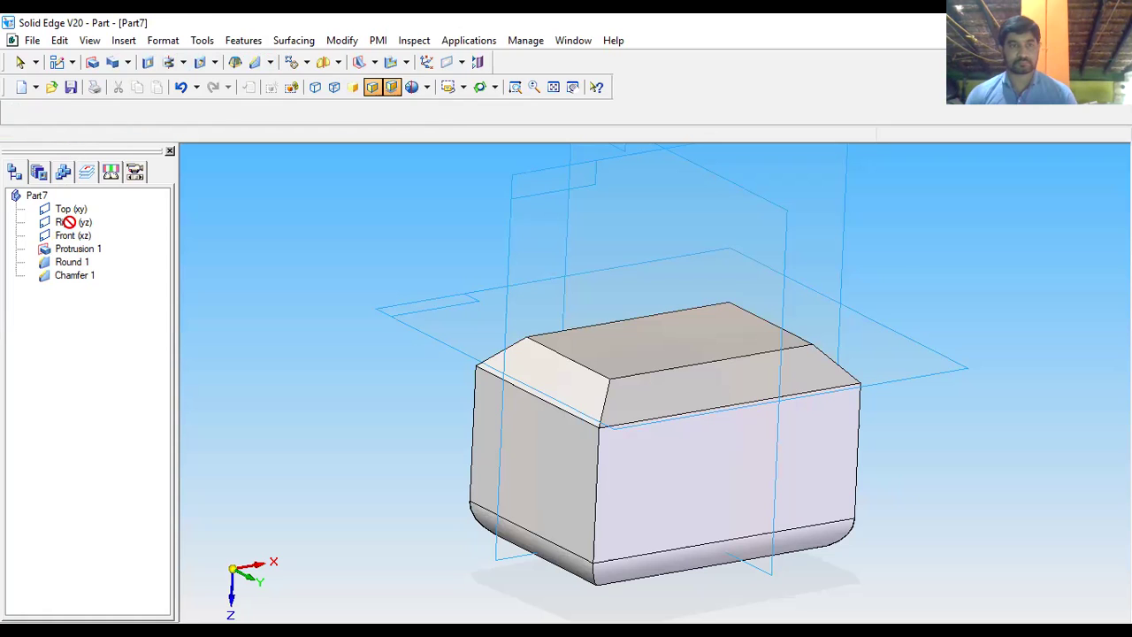
pyautogui.click(76, 275)
pyautogui.keyDown('ctrl'); pyautogui.click(73, 268); pyautogui.keyUp('ctrl')
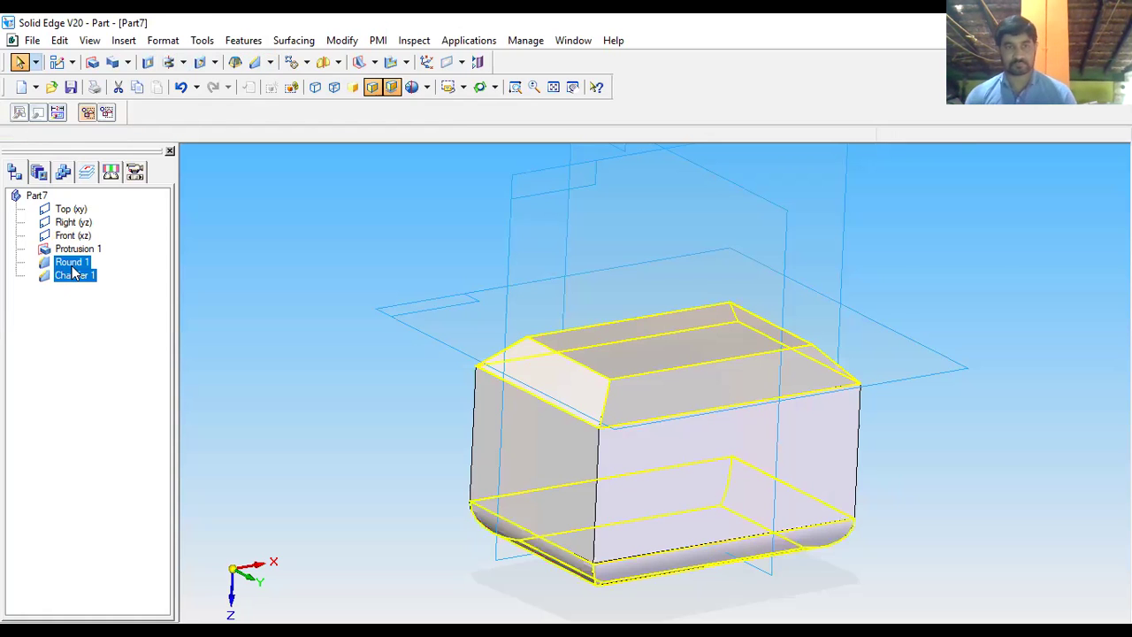
pyautogui.rightClick(97, 270)
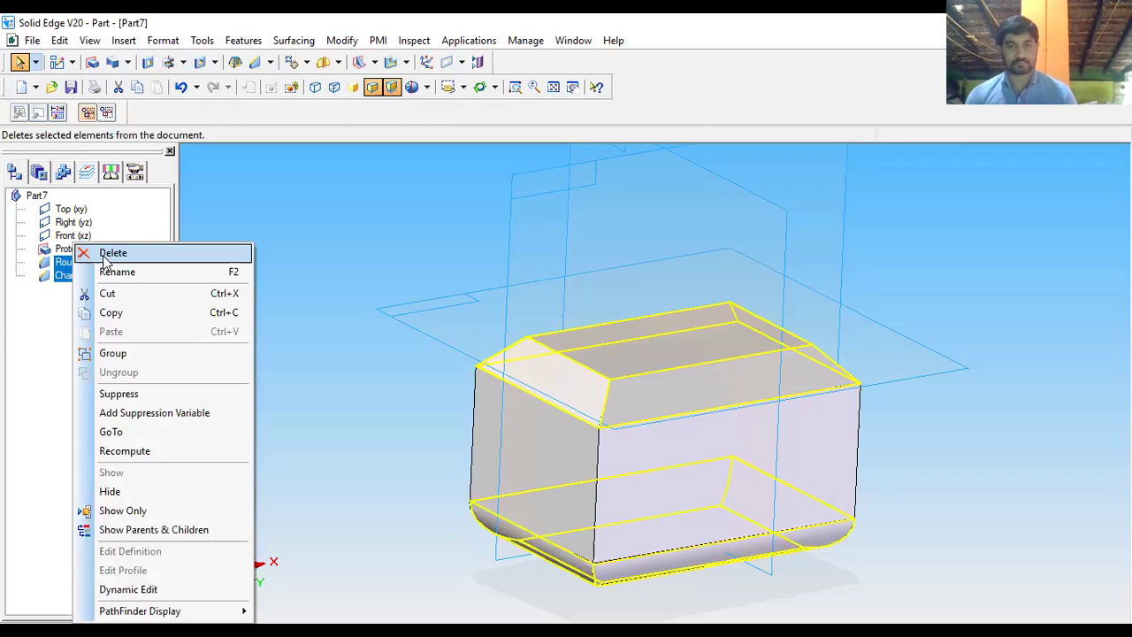
pyautogui.click(237, 252)
# Start a protrusion on the block's top face and sketch a small rectangle about 12 mm by 9 mm across the X centerline.
pyautogui.moveTo(470, 276); pyautogui.dragTo(519, 353, button='middle')
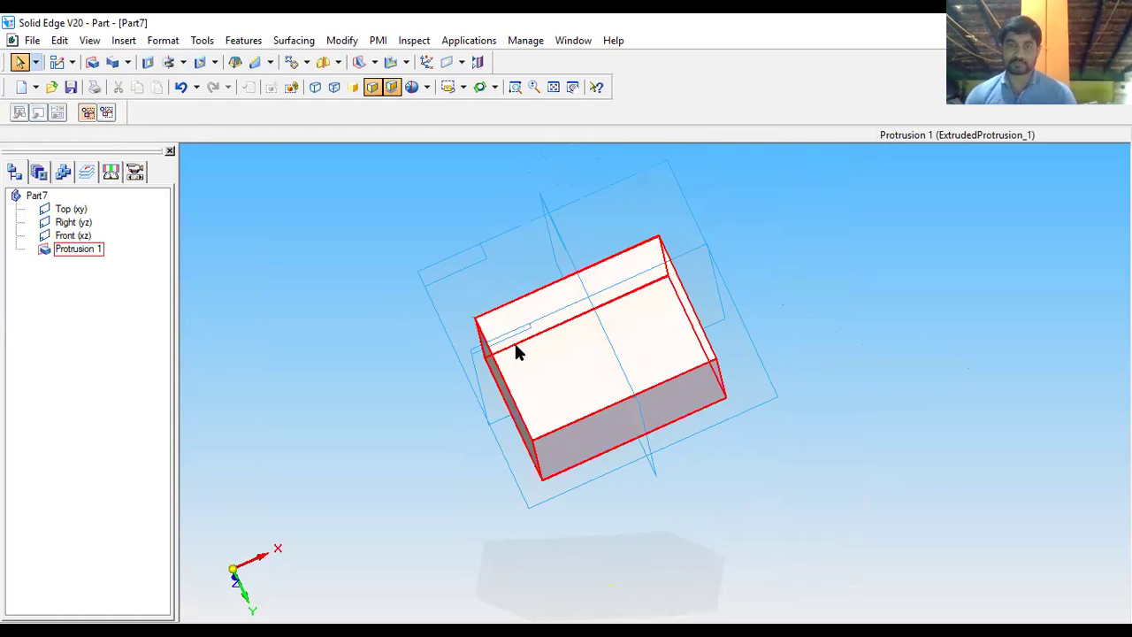
pyautogui.moveTo(262, 237); pyautogui.dragTo(162, 121, button='middle')
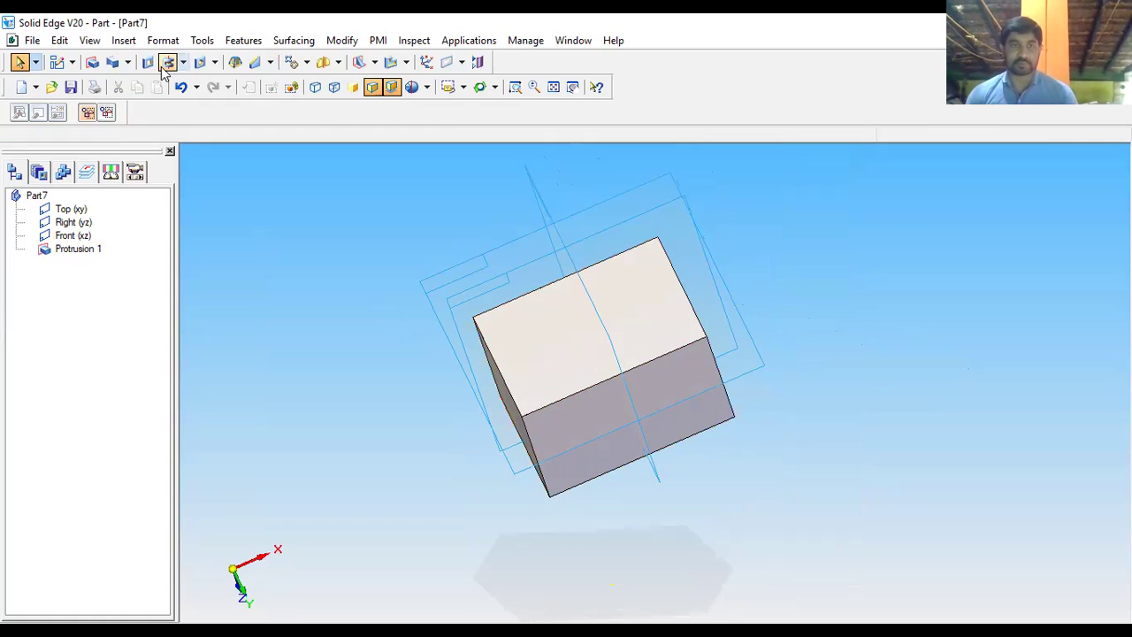
pyautogui.click(93, 62)
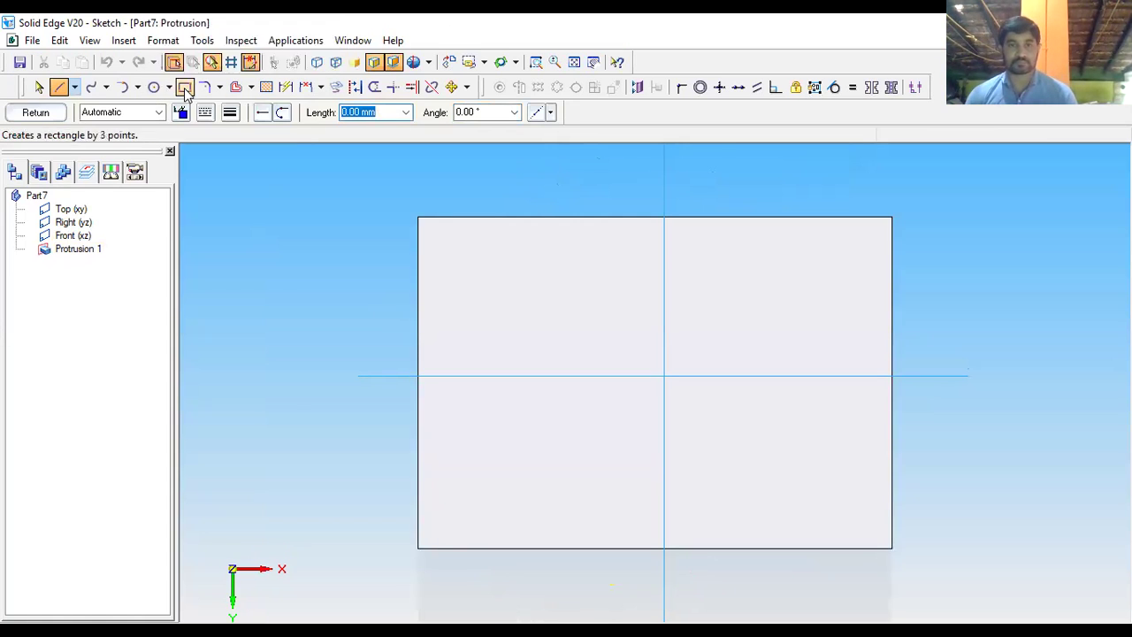
pyautogui.click(499, 355)
pyautogui.click(500, 404)
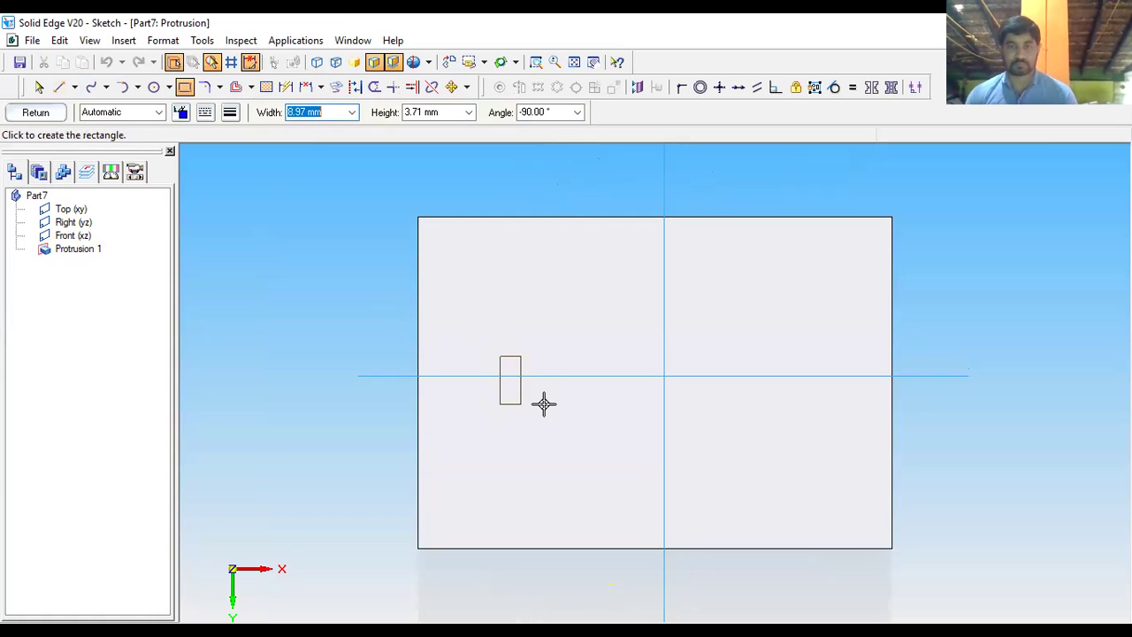
pyautogui.click(564, 402)
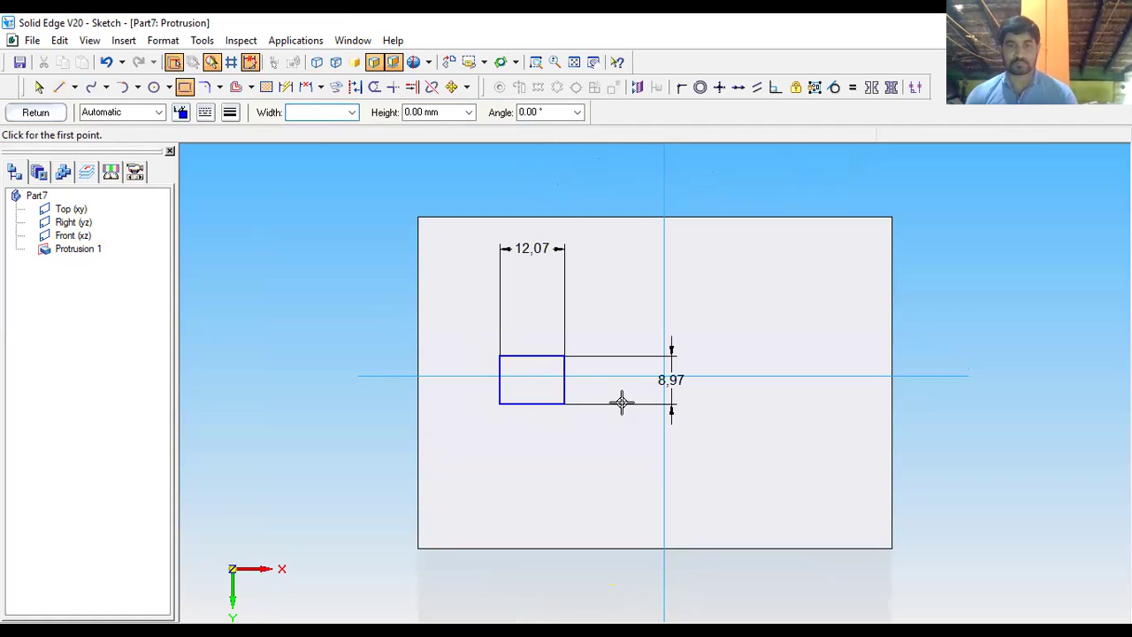
# Extrude the small rectangular profile 30 mm outward from the block's top face and finish the protrusion.
pyautogui.click(47, 121)
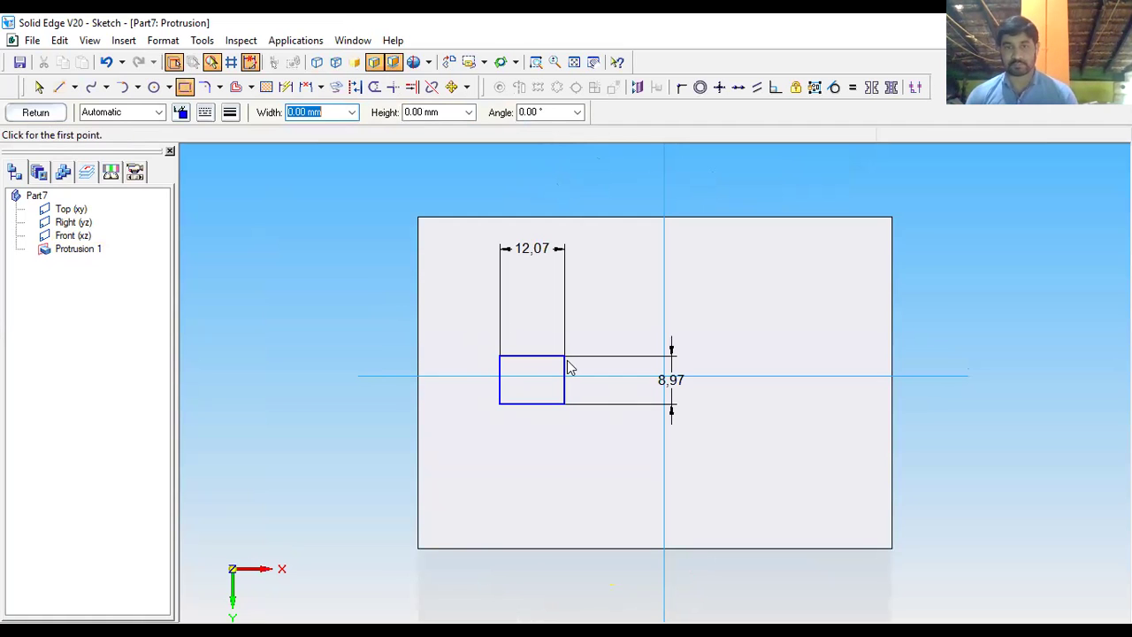
pyautogui.click(485, 273)
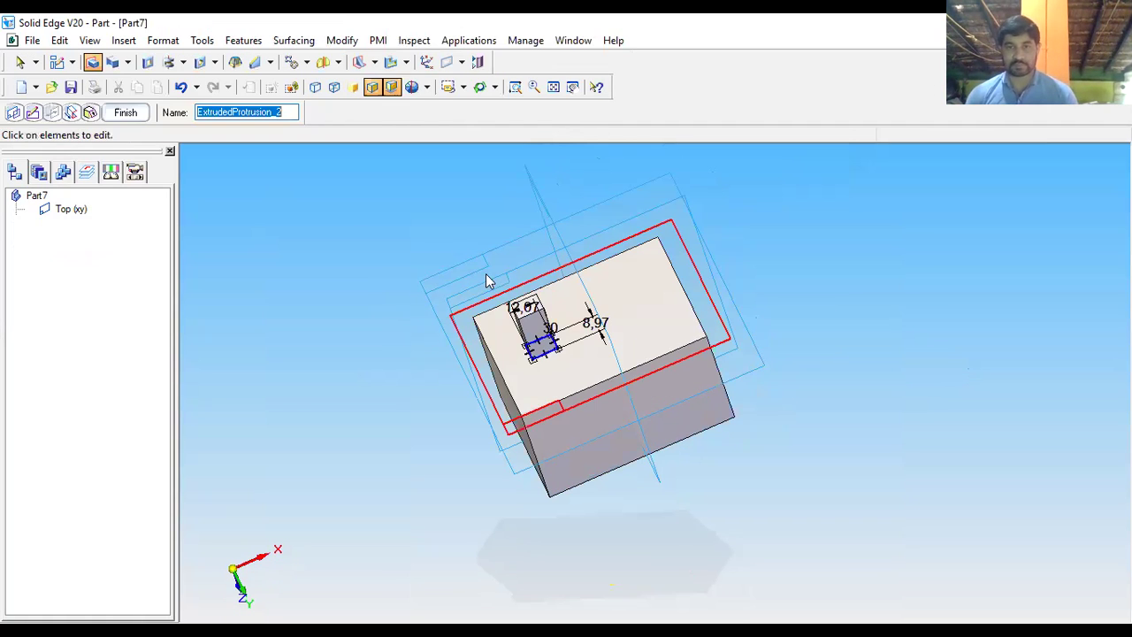
pyautogui.click(136, 113)
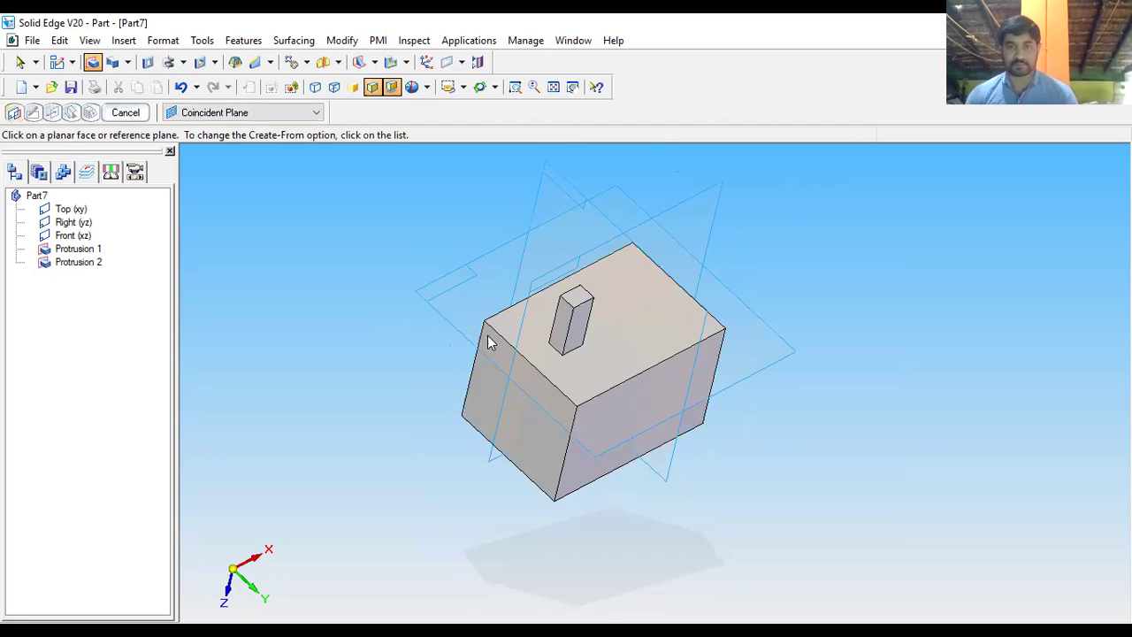
# Mirror copy the small rectangular boss about the Right (yz) plane using the Mirror Copy Feature command.
pyautogui.scroll(2, 597, 324)
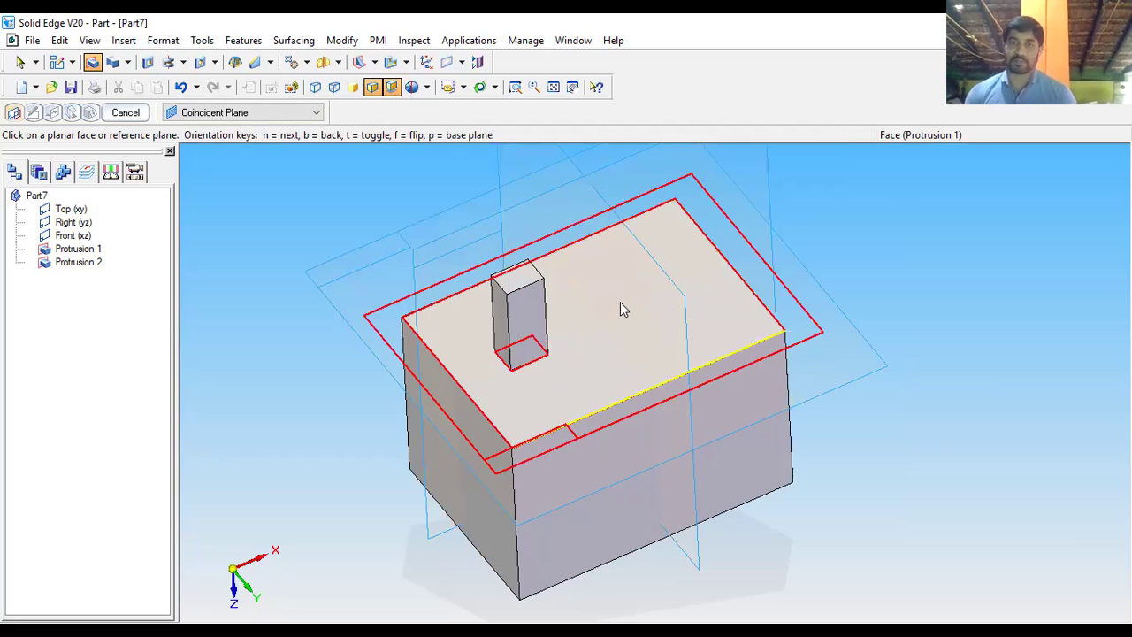
pyautogui.moveTo(622, 329); pyautogui.dragTo(621, 334, button='middle')
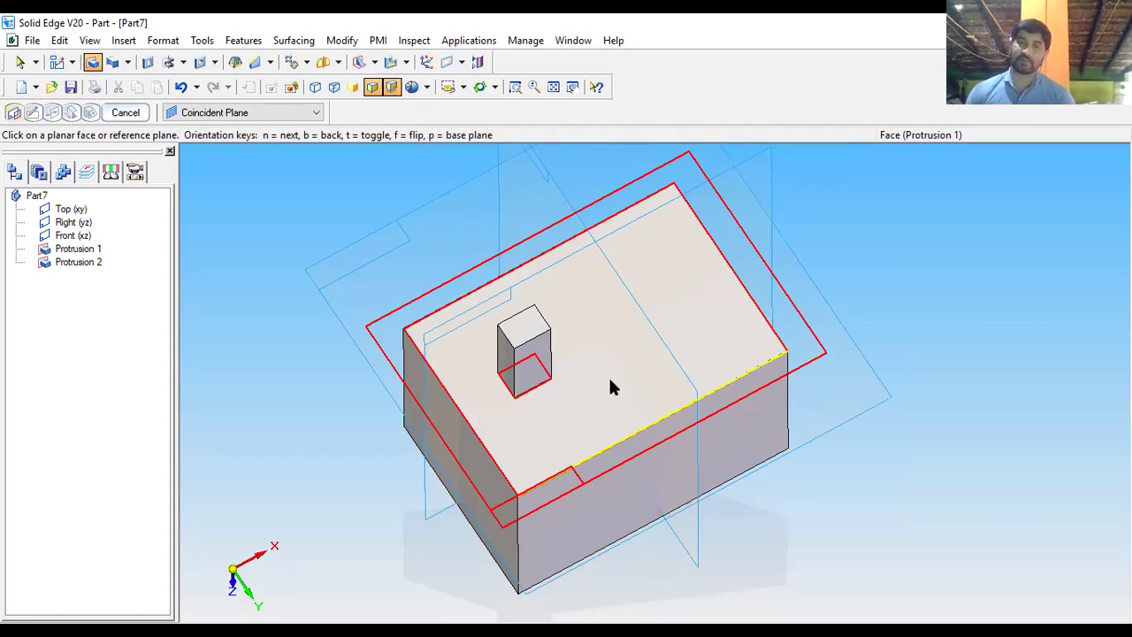
pyautogui.moveTo(519, 389); pyautogui.dragTo(519, 346, button='middle')
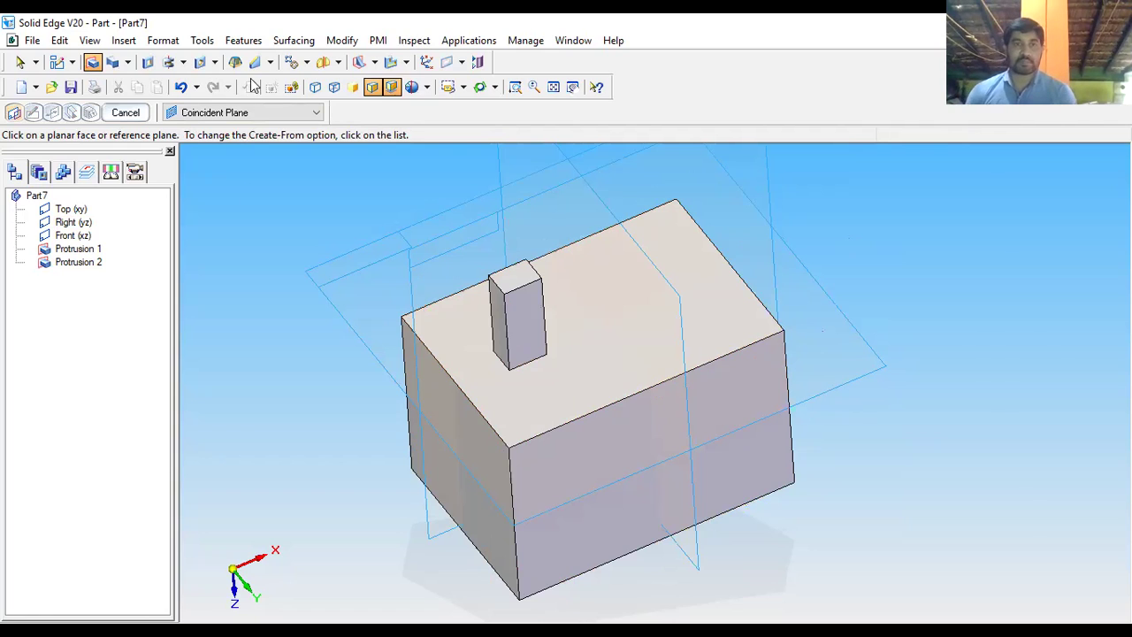
pyautogui.click(338, 63)
pyautogui.click(364, 103)
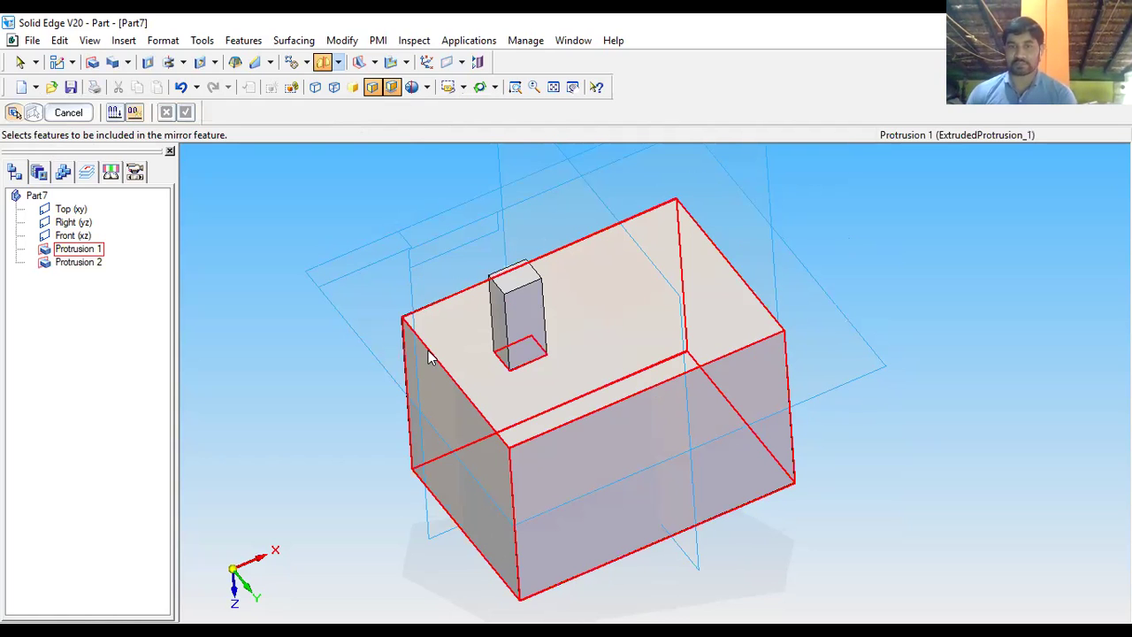
pyautogui.click(511, 315)
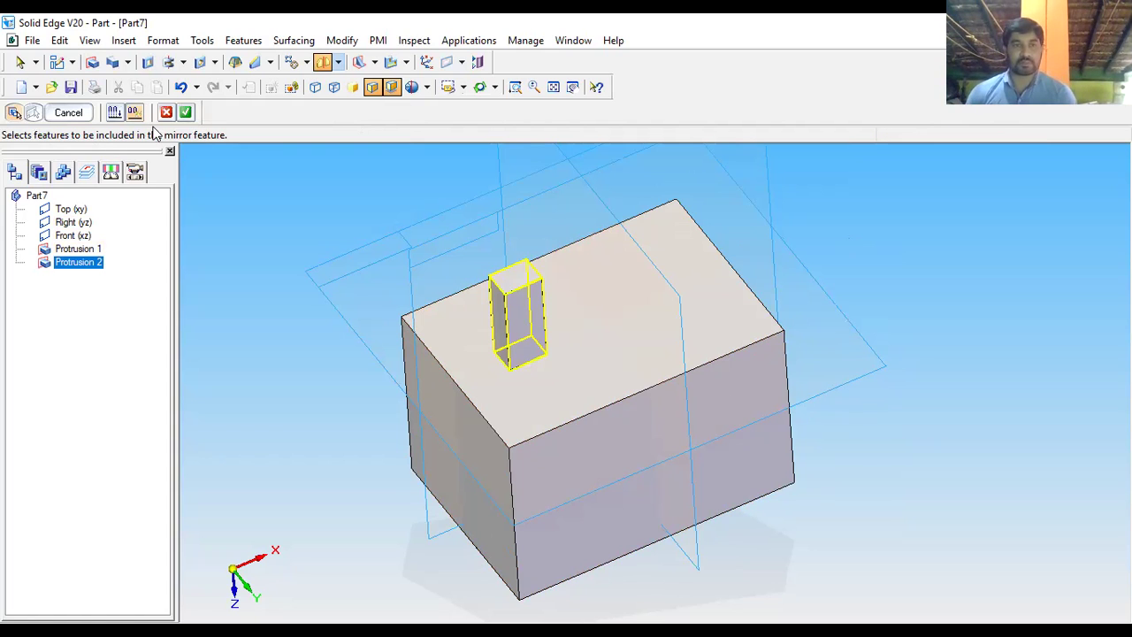
pyautogui.click(187, 113)
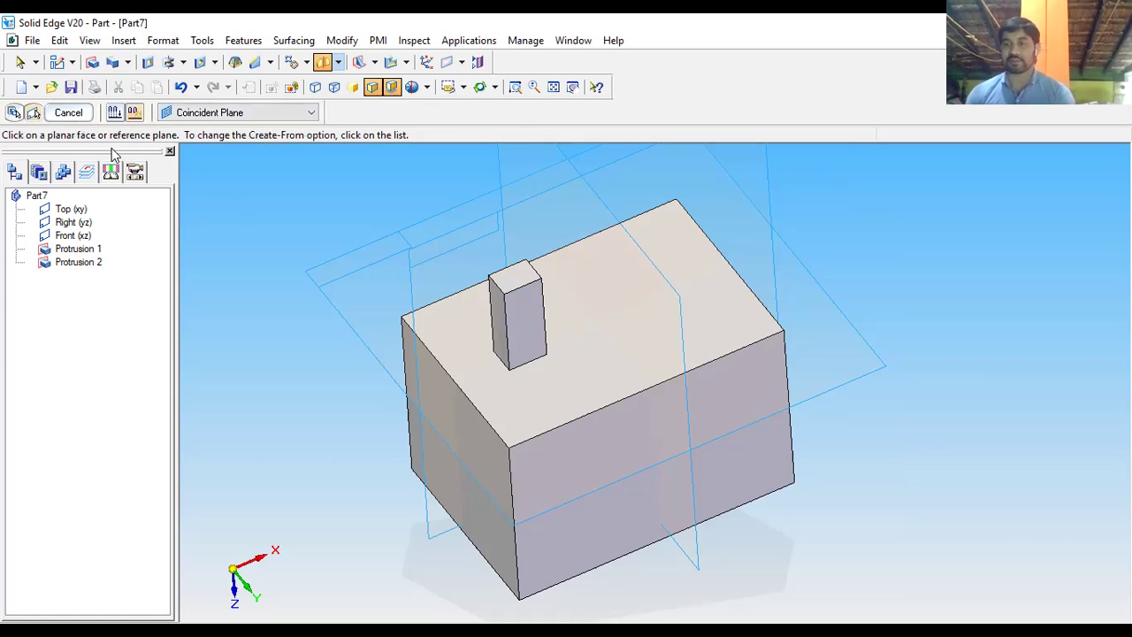
pyautogui.click(636, 250)
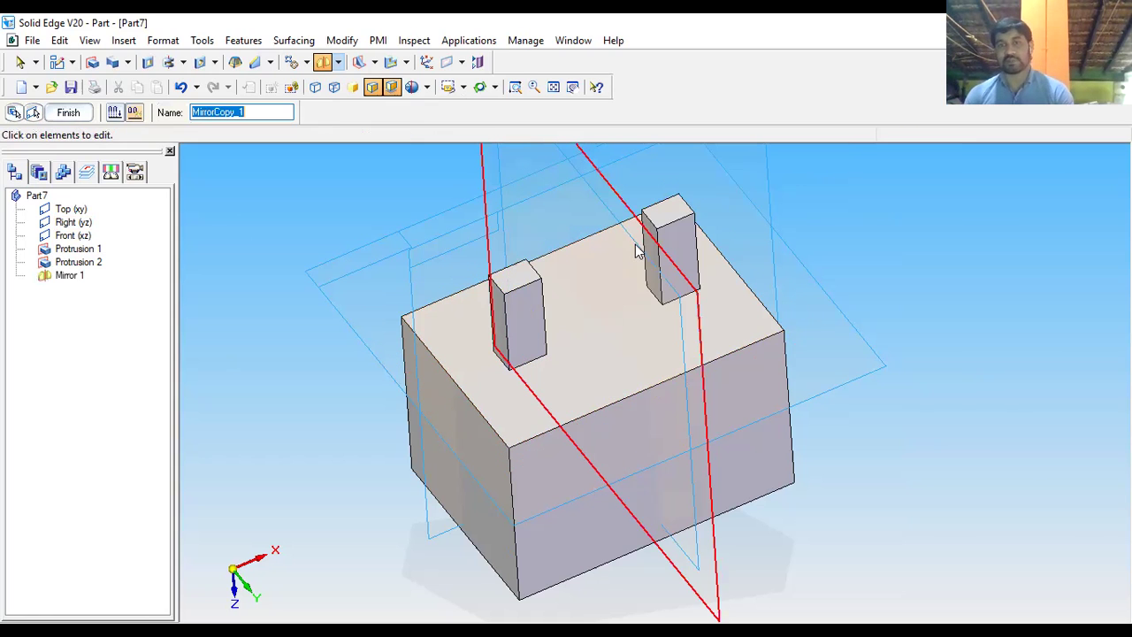
# Inspect the original and mirrored bosses from several angles, and switch to the PowerPoint presentation to view the Rib slide.
pyautogui.moveTo(561, 397); pyautogui.dragTo(531, 420, button='middle')
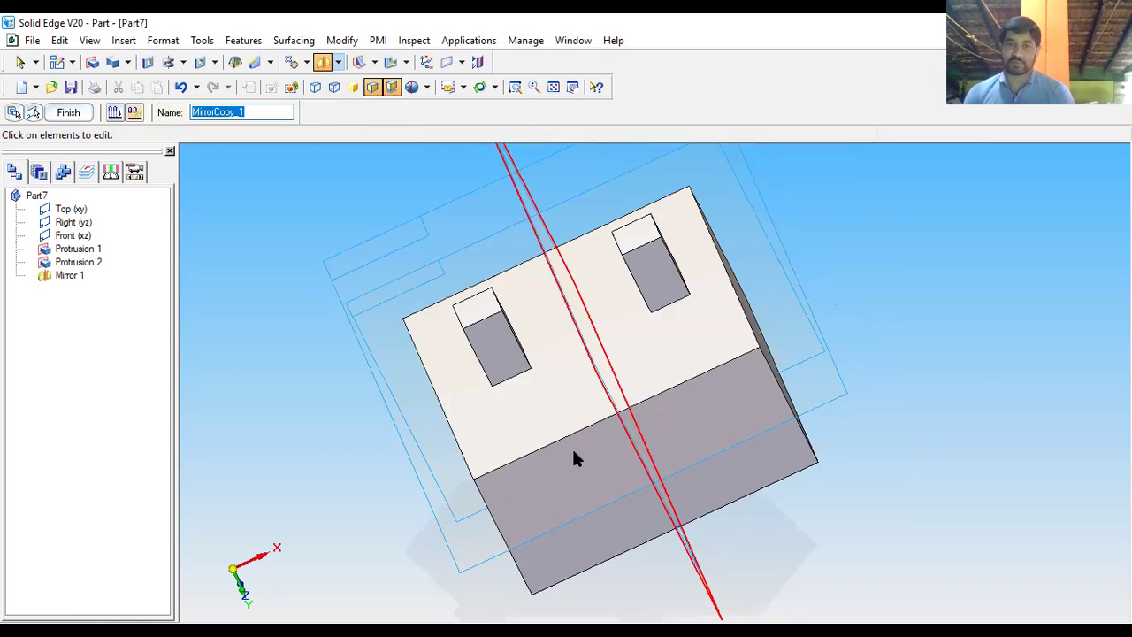
pyautogui.moveTo(569, 476); pyautogui.dragTo(569, 469, button='middle')
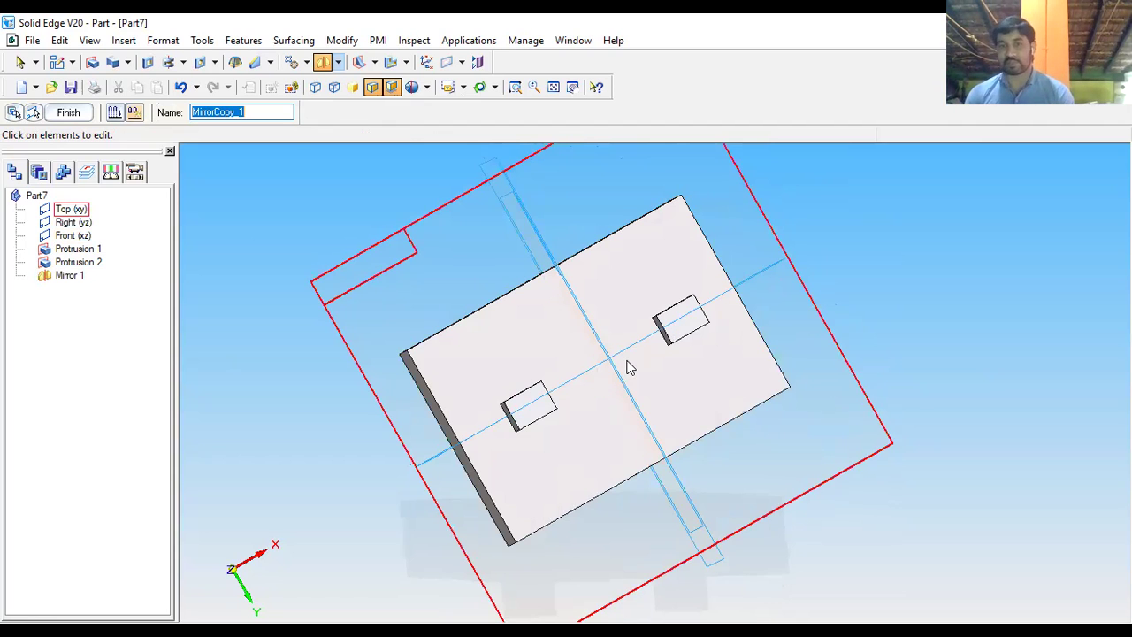
pyautogui.moveTo(607, 318); pyautogui.dragTo(627, 304, button='middle')
pyautogui.moveTo(698, 363); pyautogui.dragTo(517, 387, button='middle')
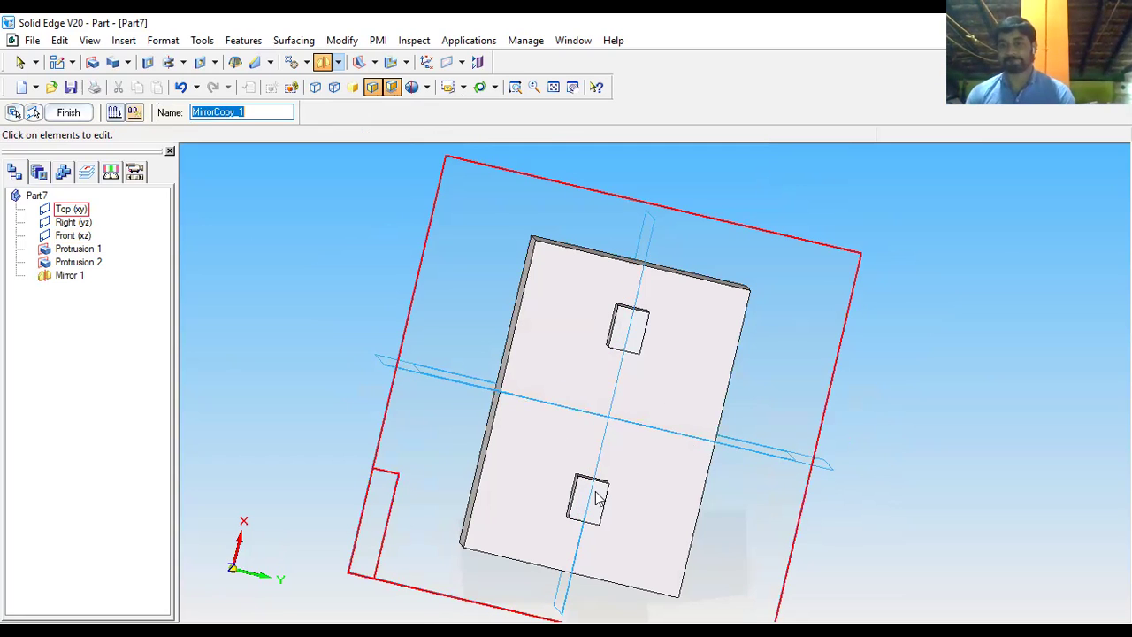
pyautogui.moveTo(493, 352); pyautogui.dragTo(486, 453, button='middle')
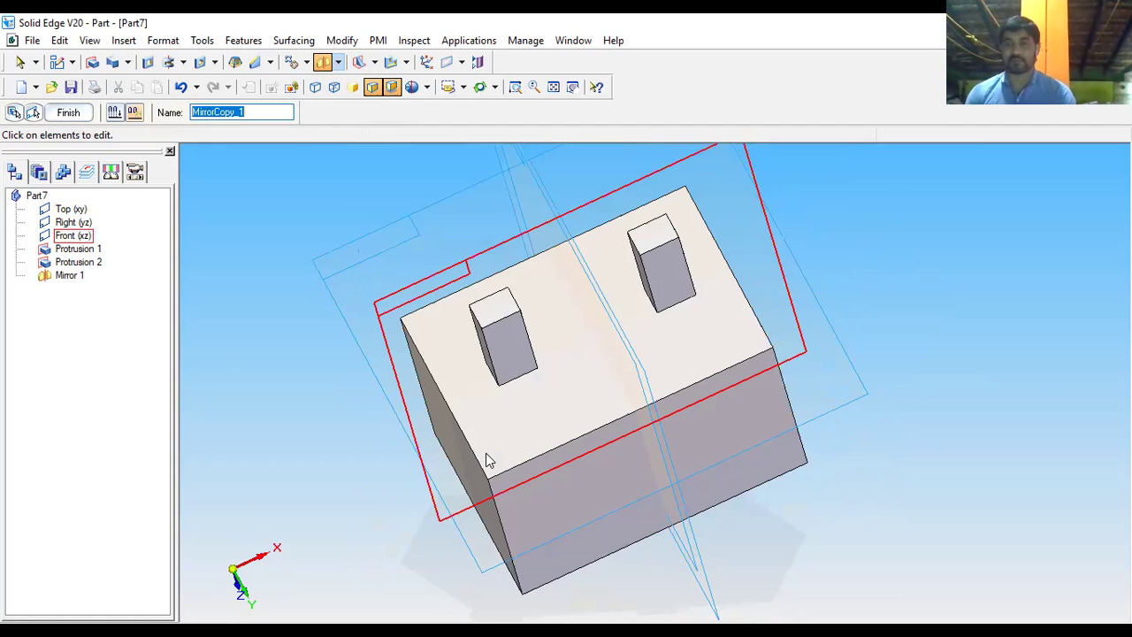
pyautogui.moveTo(275, 348); pyautogui.dragTo(281, 349, button='middle')
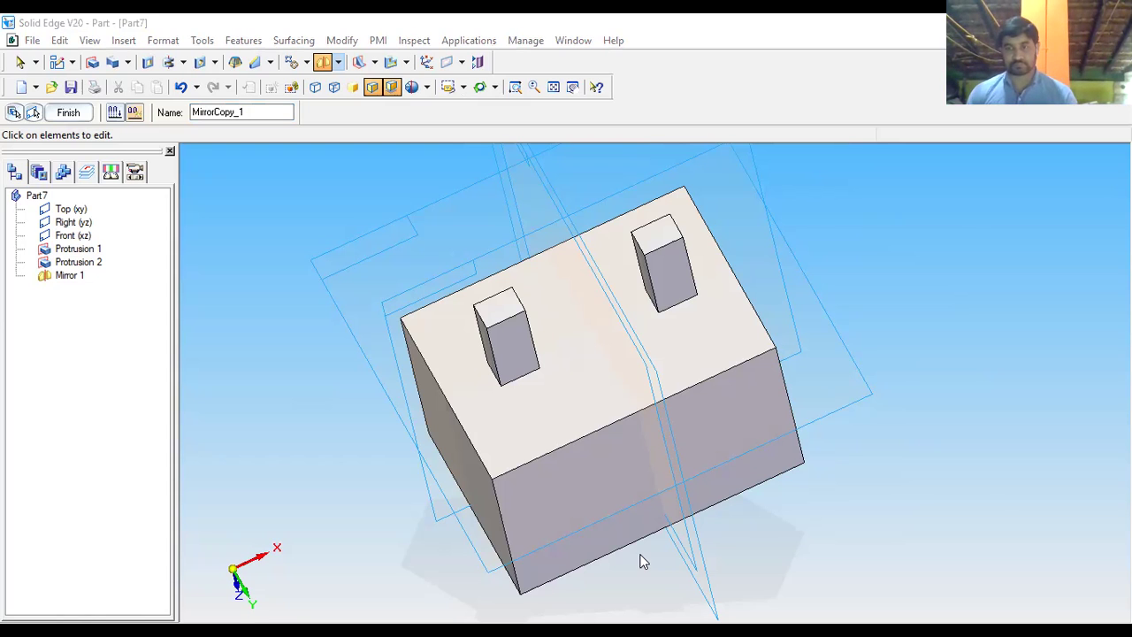
pyautogui.hotkey('alt', 'Tab')
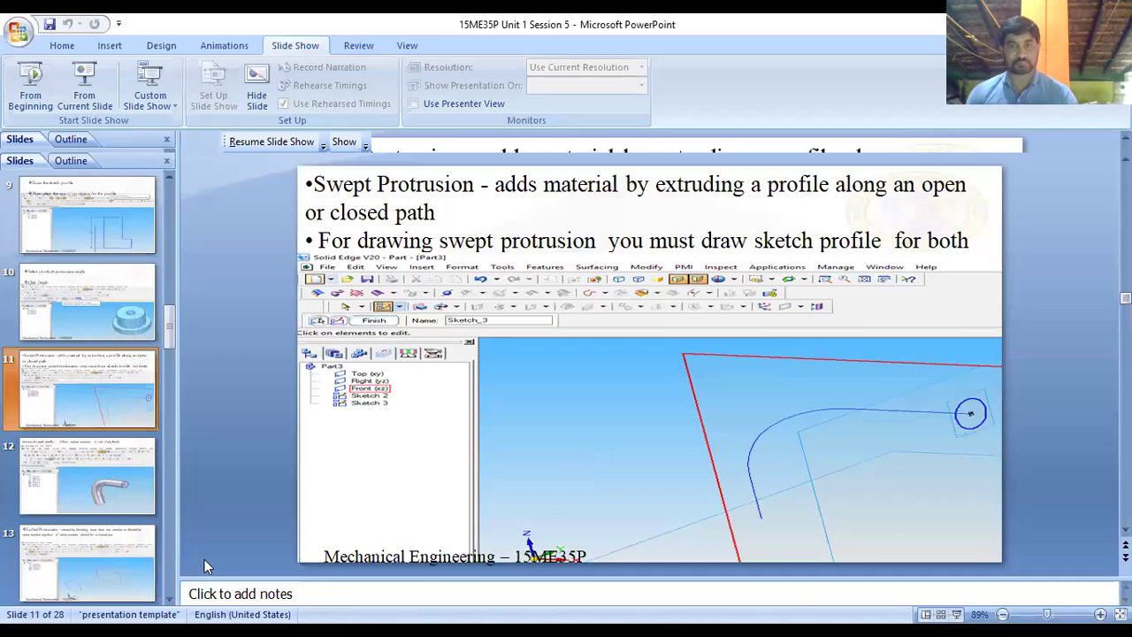
pyautogui.click(511, 566)
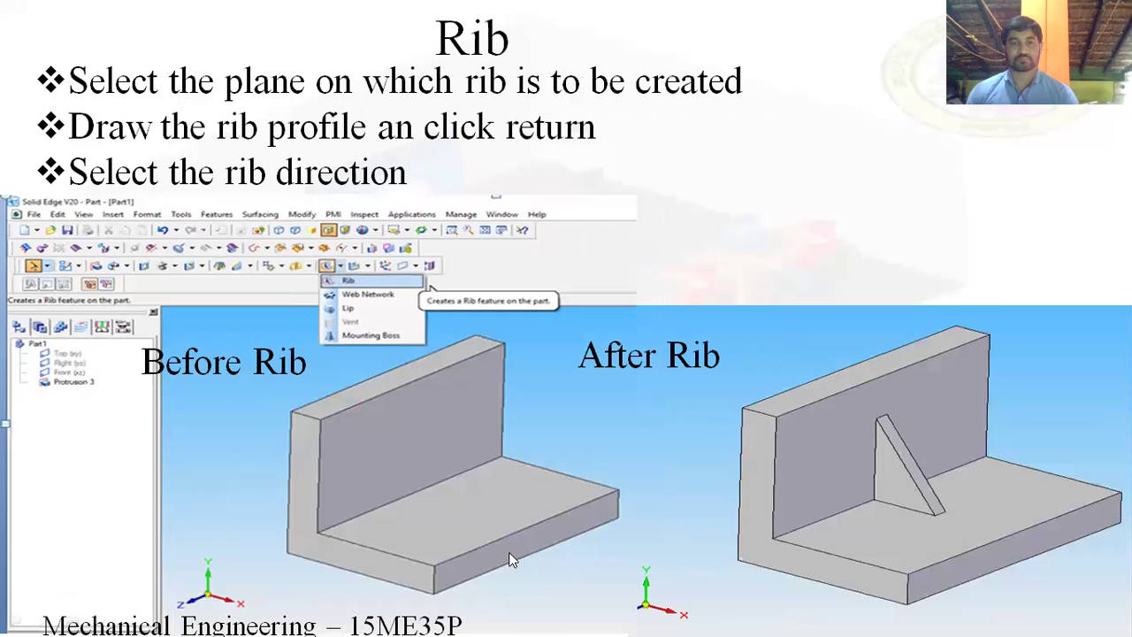
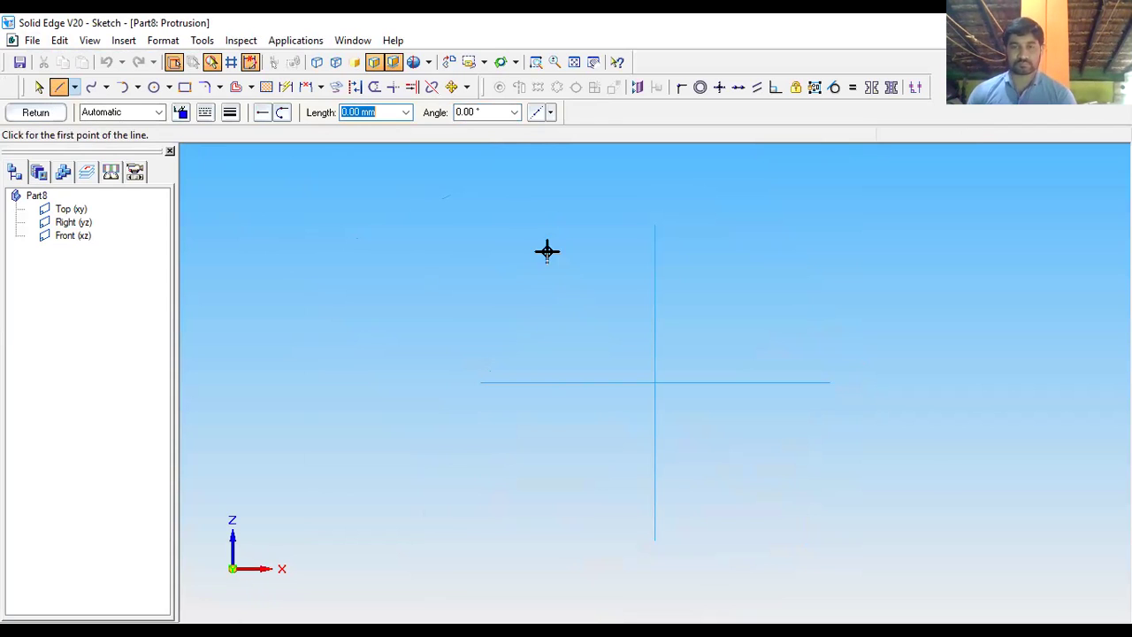
# Sketch a closed L-shaped profile about 69 mm wide and 66 mm tall with a base about 7 mm thick, and close the sketch.
pyautogui.click(537, 190)
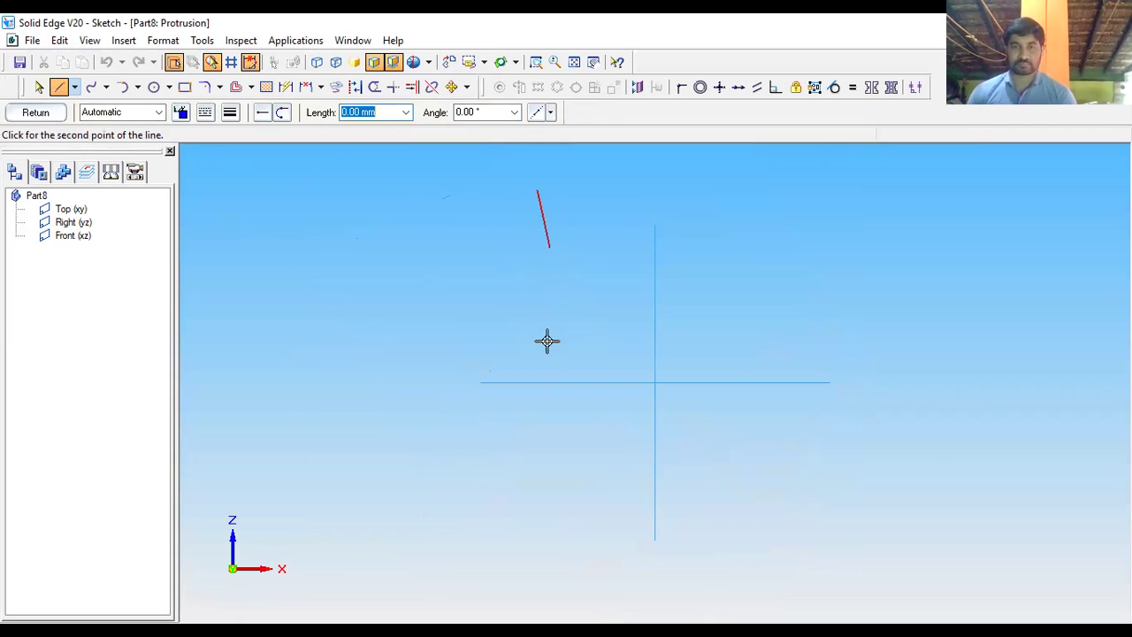
pyautogui.click(562, 382)
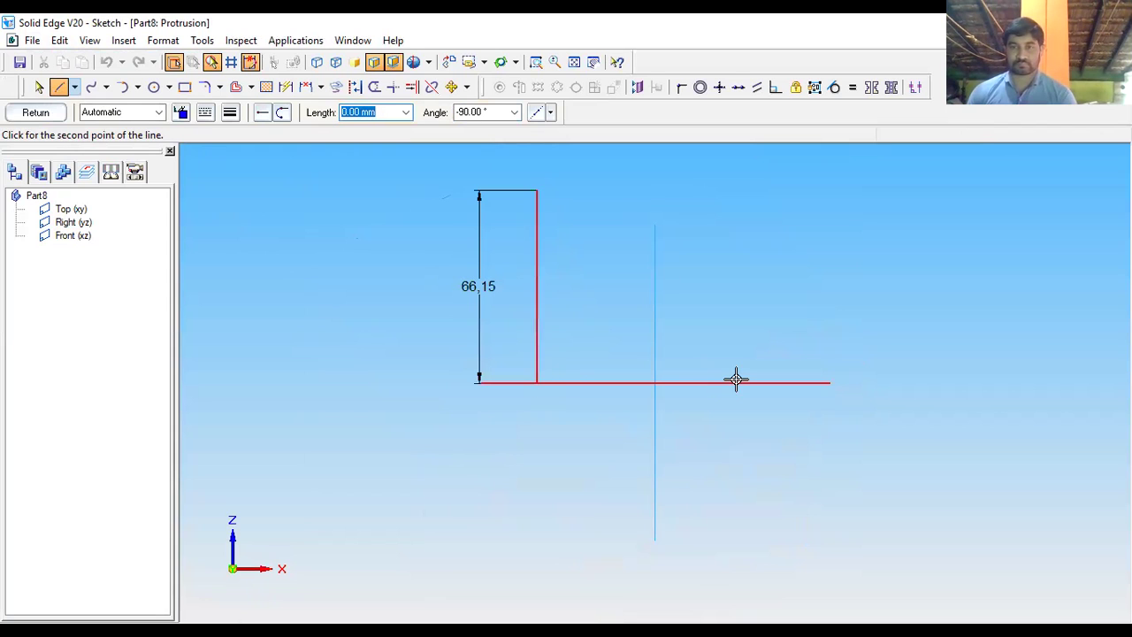
pyautogui.click(736, 382)
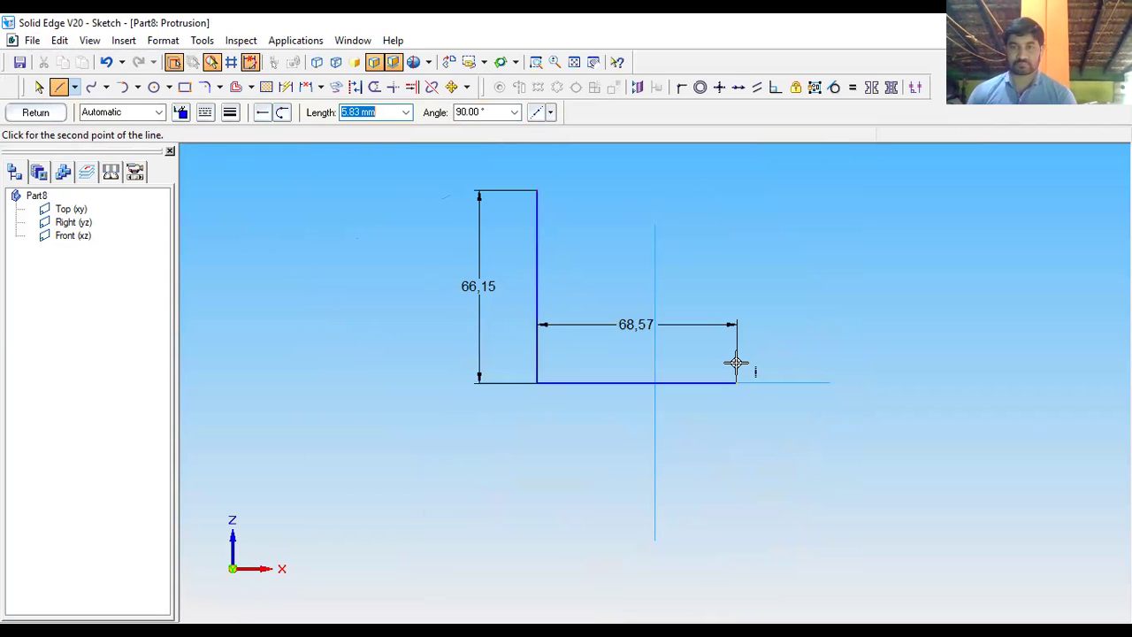
pyautogui.click(668, 363)
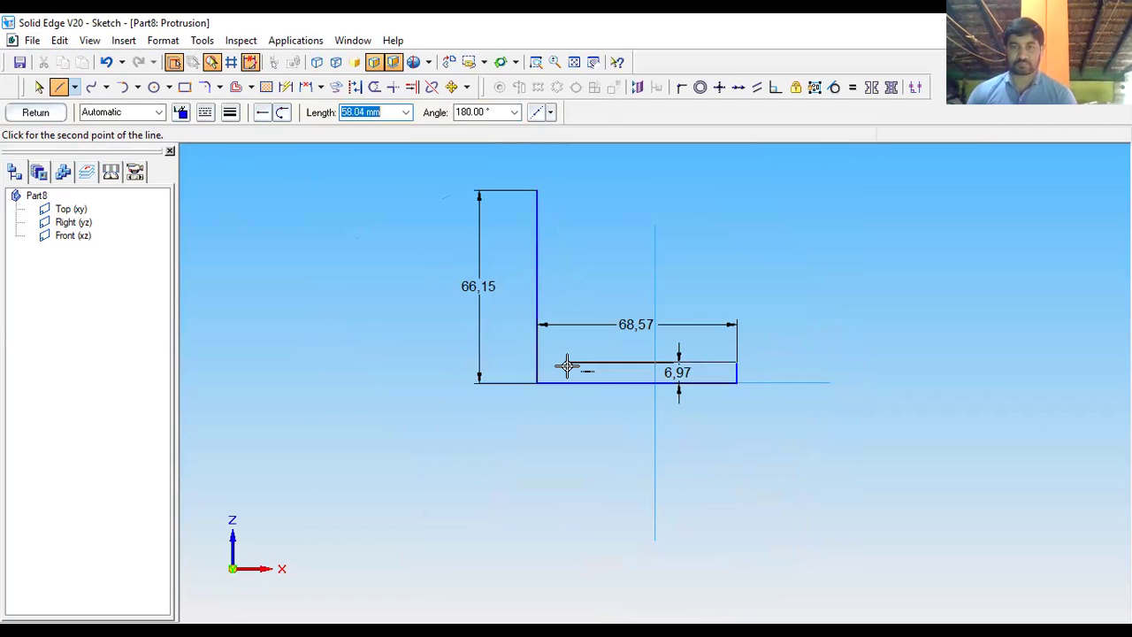
pyautogui.click(567, 363)
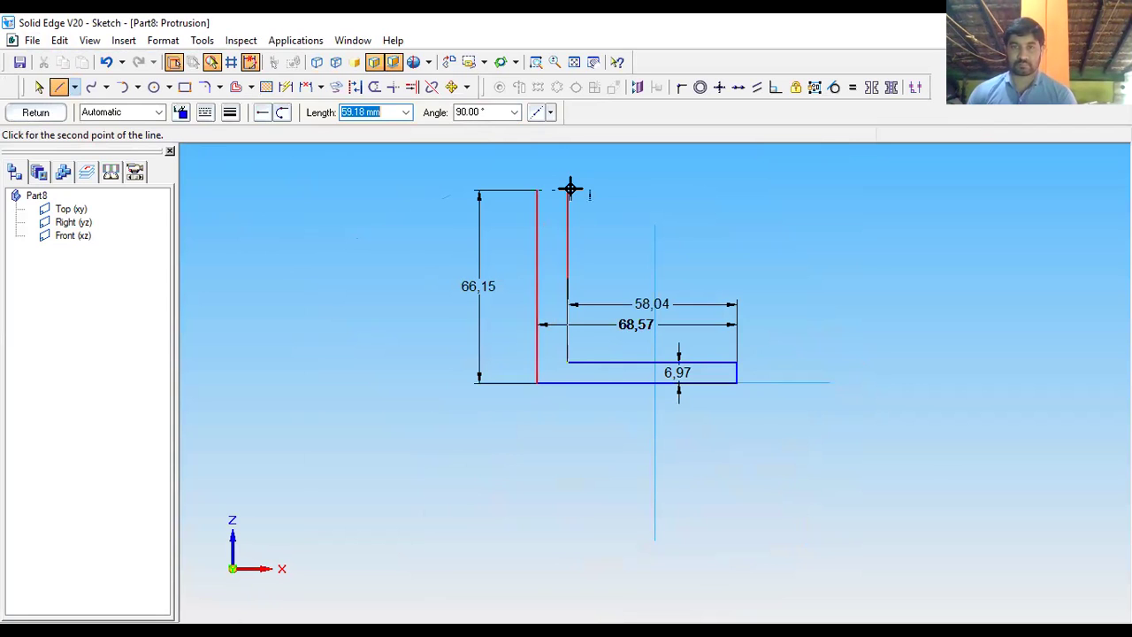
pyautogui.click(569, 190)
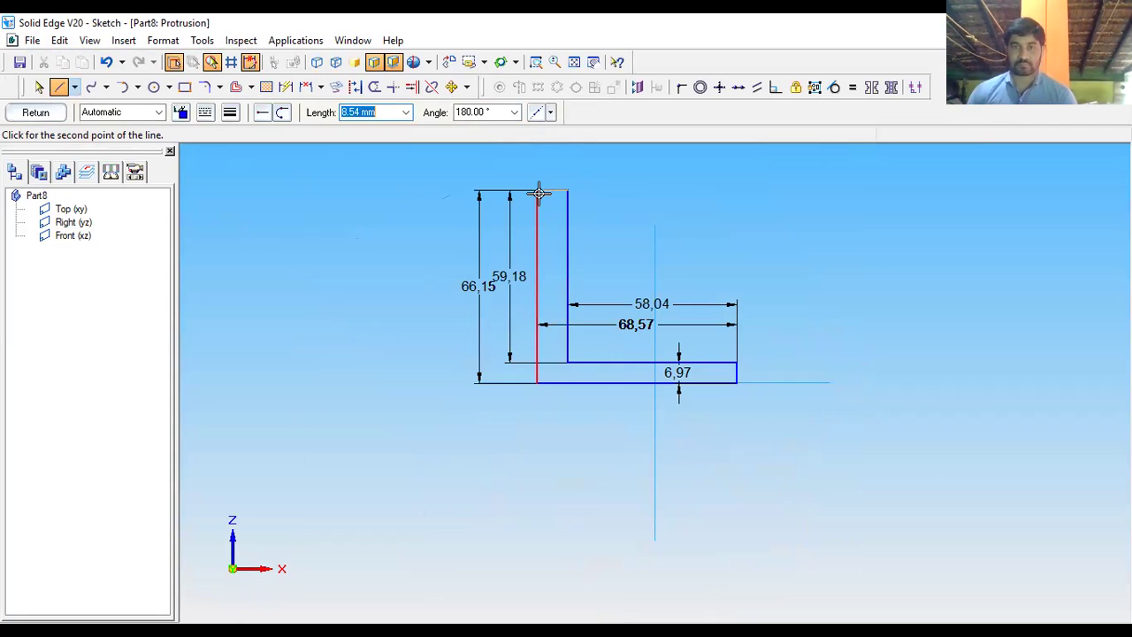
pyautogui.click(304, 188)
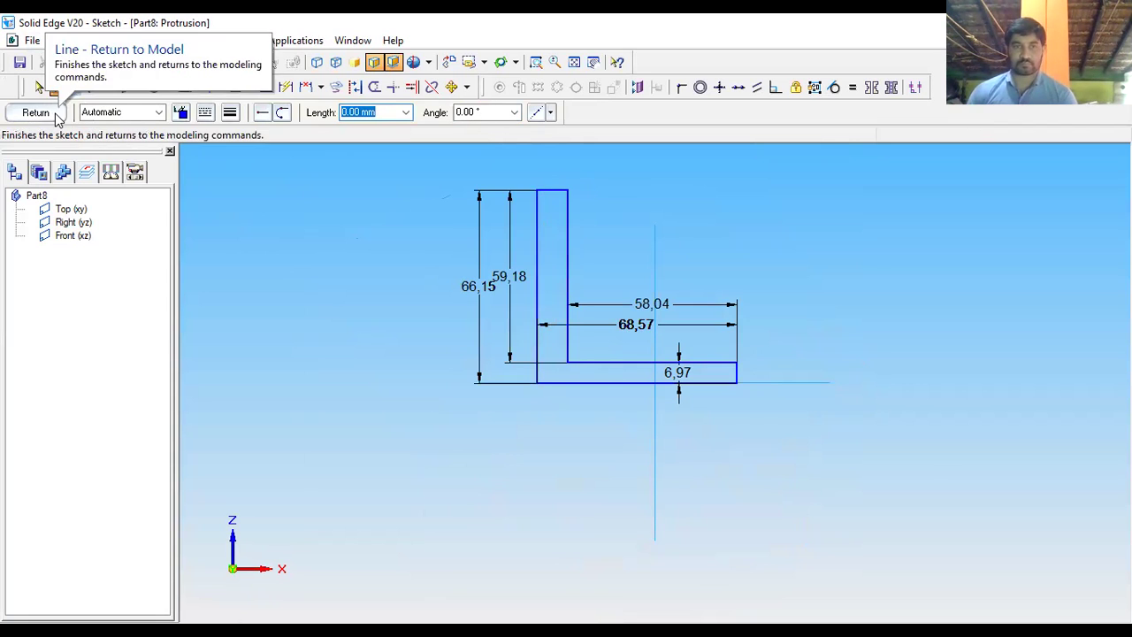
pyautogui.click(58, 116)
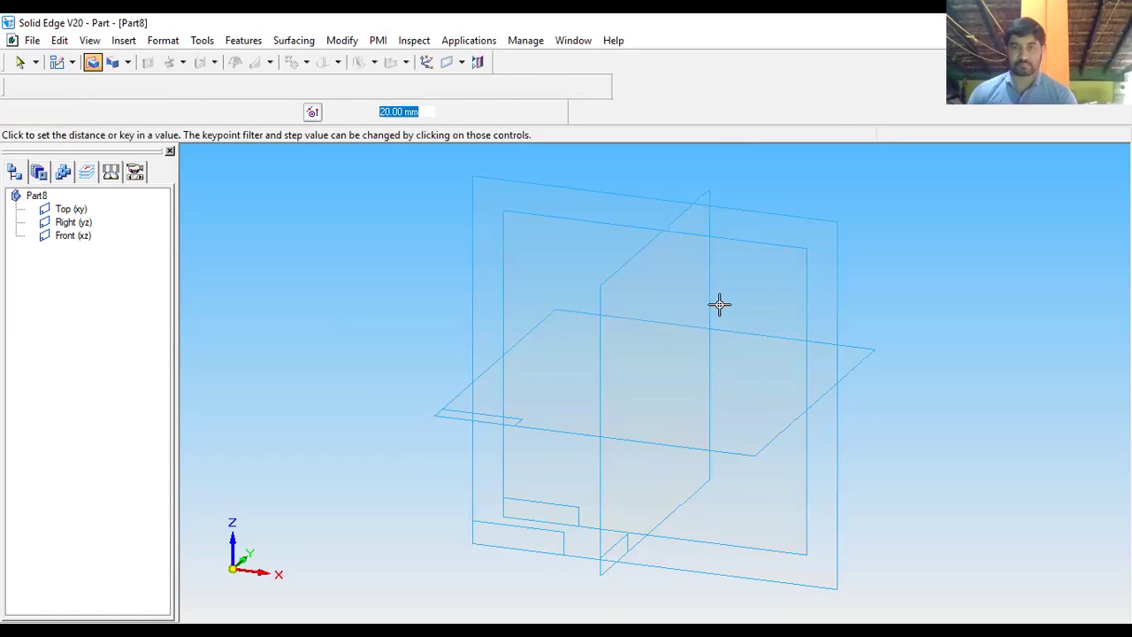
# Extrude the L-shaped profile symmetrically to a total depth of 100 mm and finish the protrusion.
pyautogui.click(190, 113)
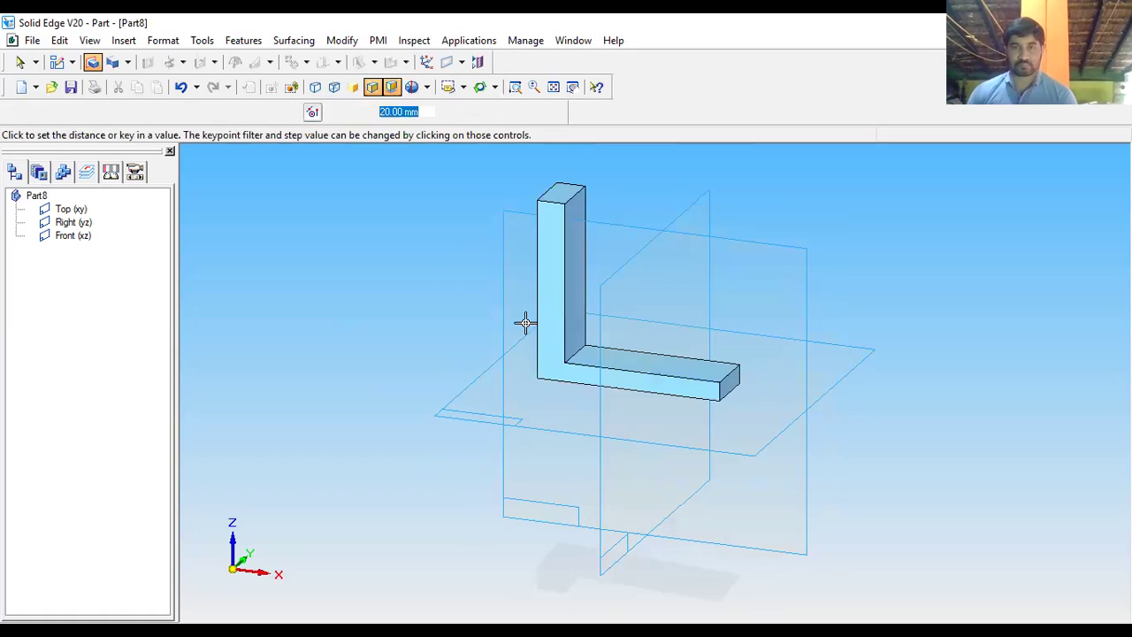
pyautogui.click(516, 337)
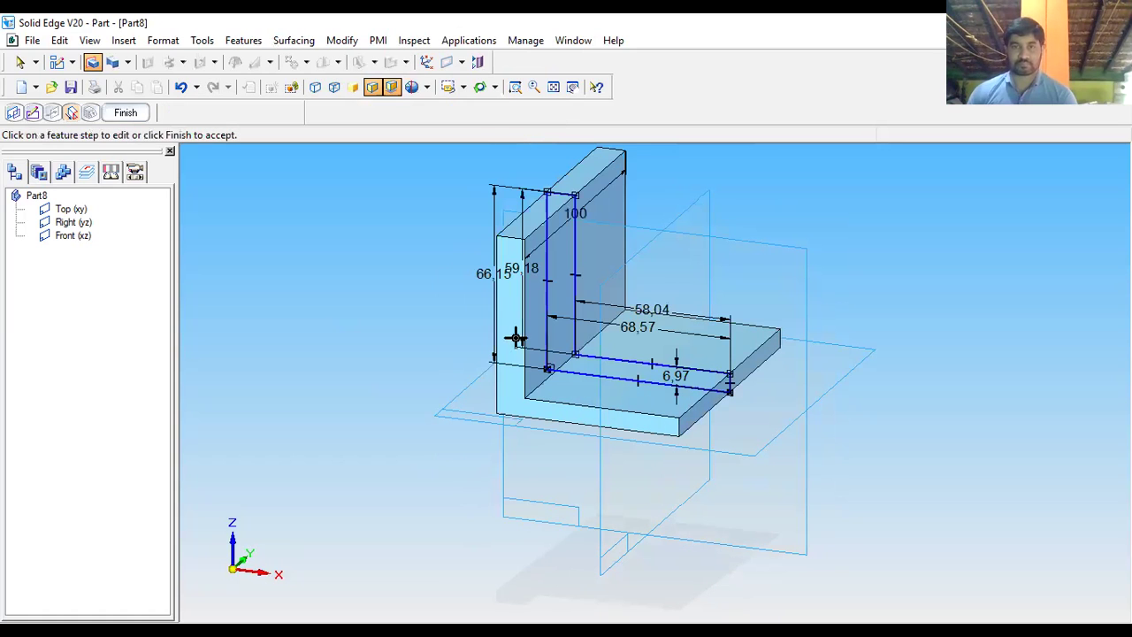
pyautogui.click(125, 112)
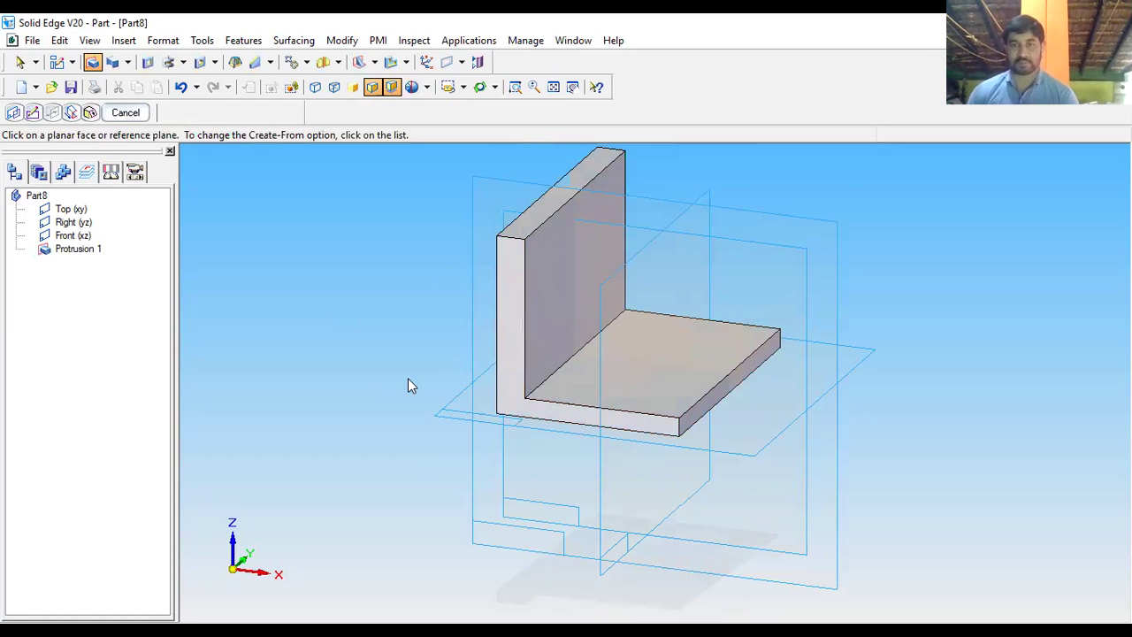
# Start a rib feature and open its profile sketch on the Front (xz) plane.
pyautogui.moveTo(560, 287); pyautogui.dragTo(695, 397, button='middle')
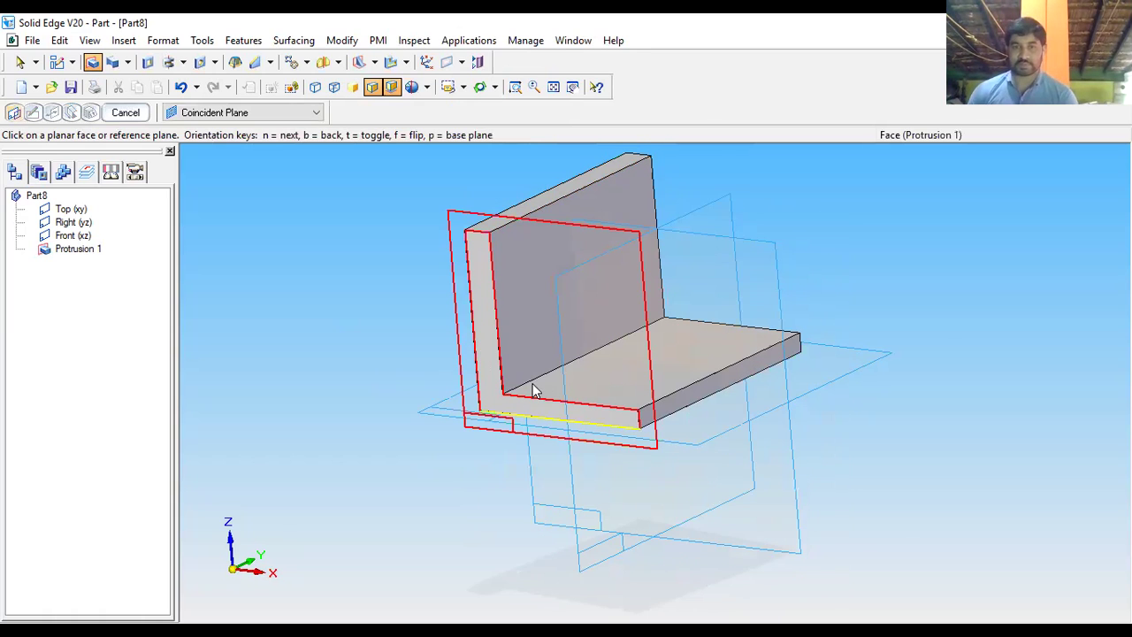
pyautogui.scroll(2, 513, 393)
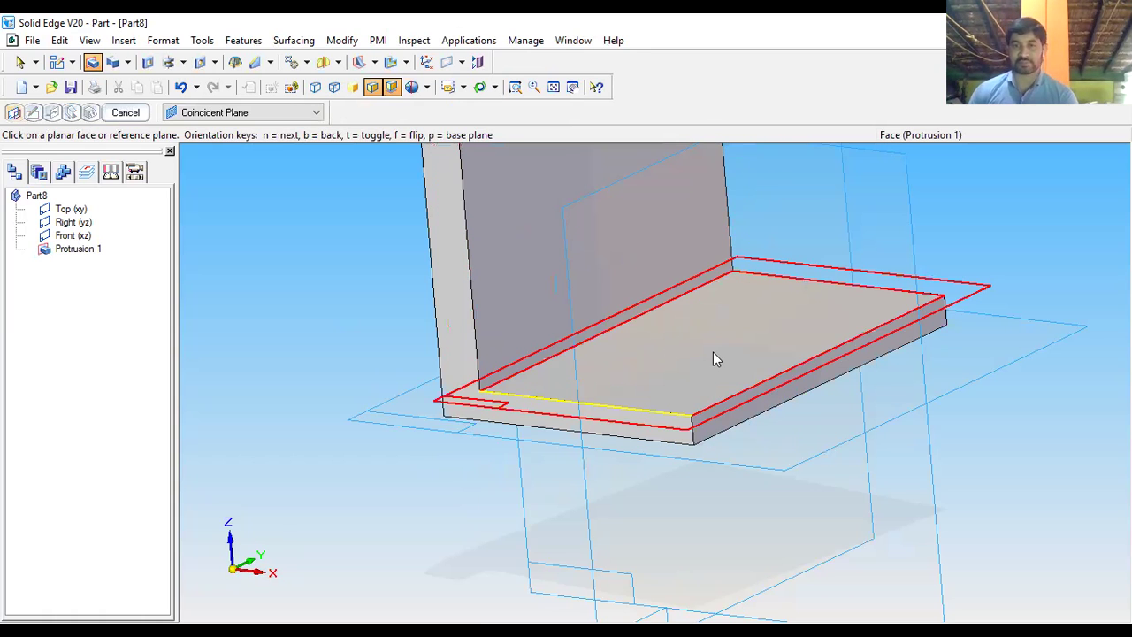
pyautogui.scroll(-2, 644, 329)
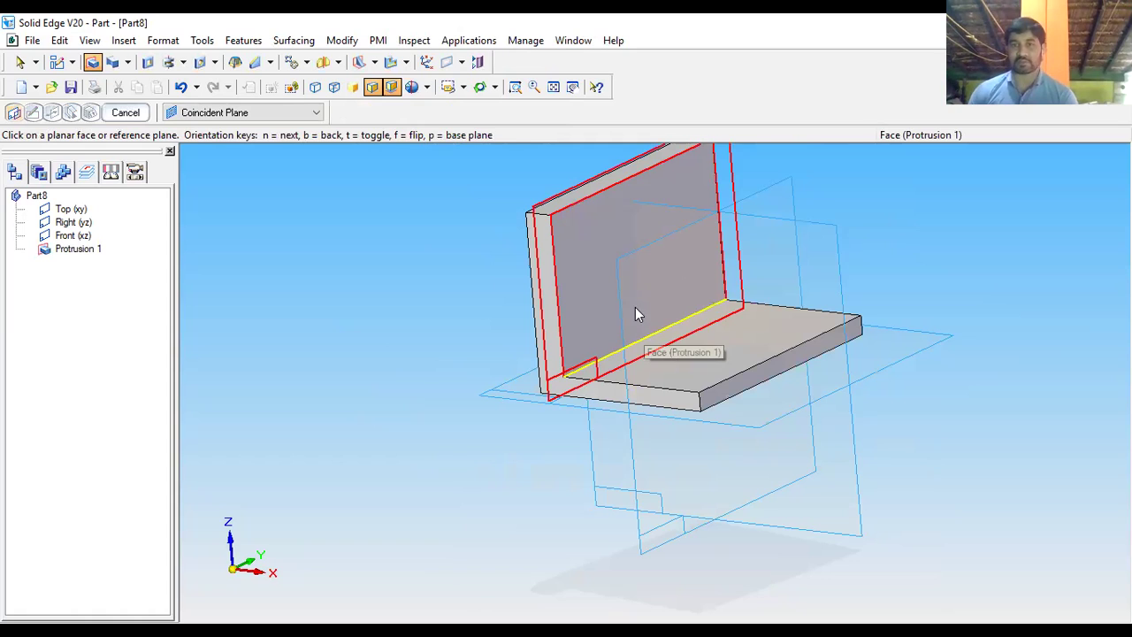
pyautogui.scroll(1, 637, 301)
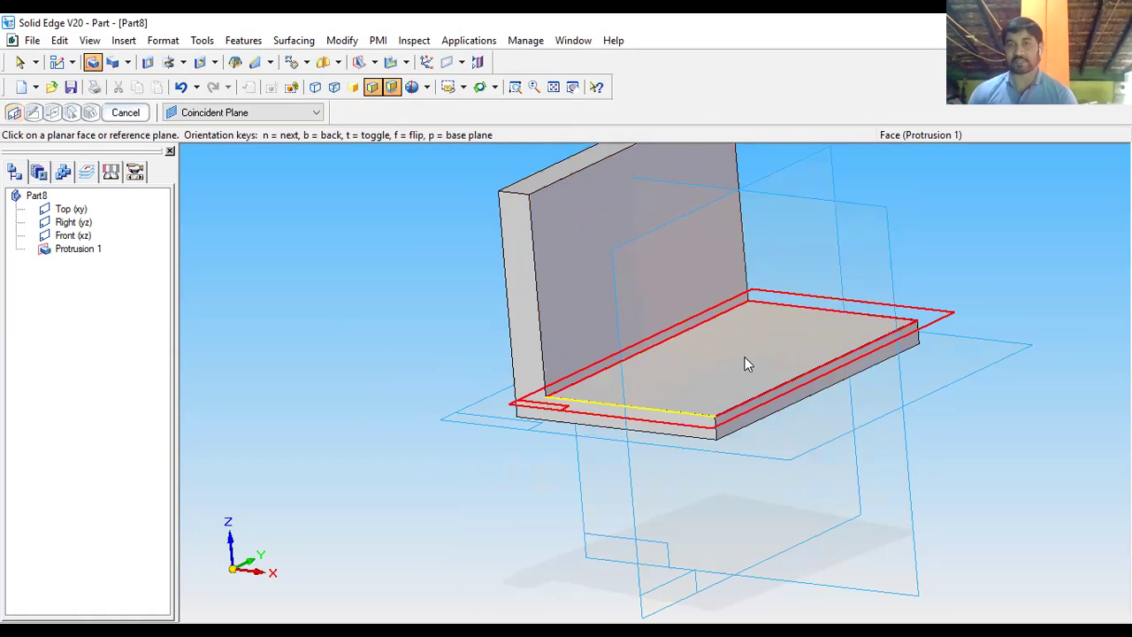
pyautogui.scroll(-1, 668, 311)
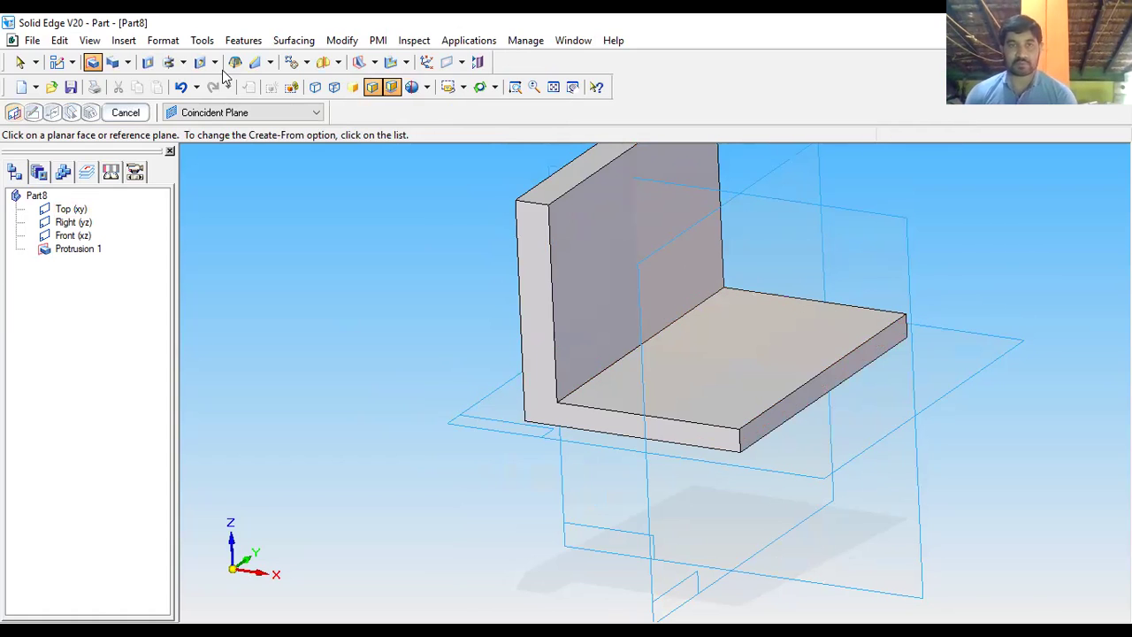
pyautogui.click(359, 70)
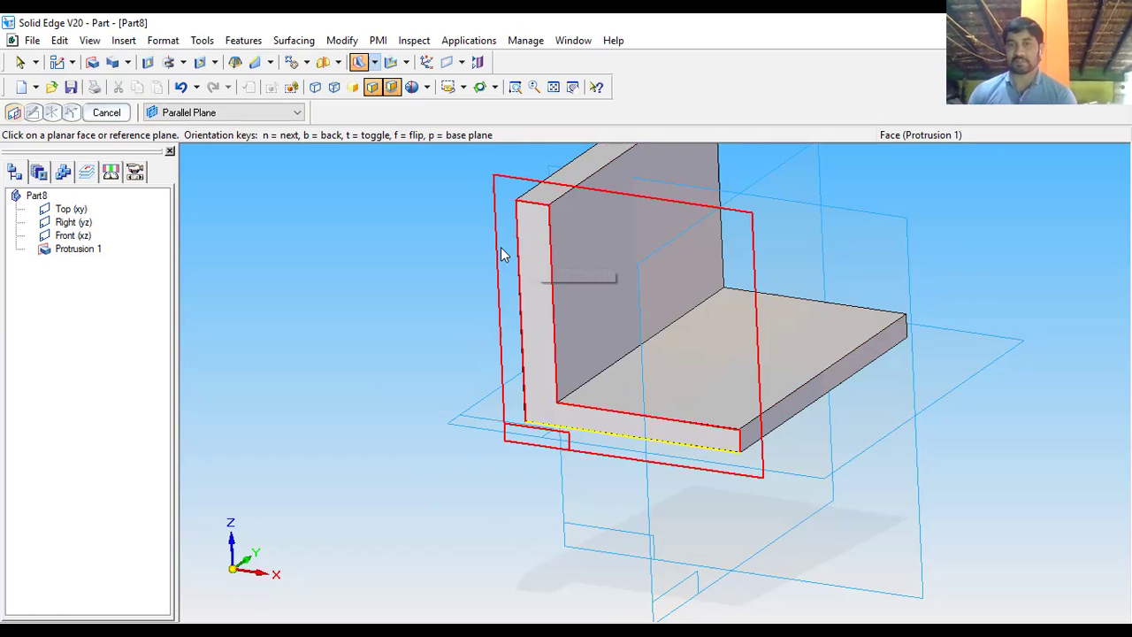
pyautogui.click(825, 206)
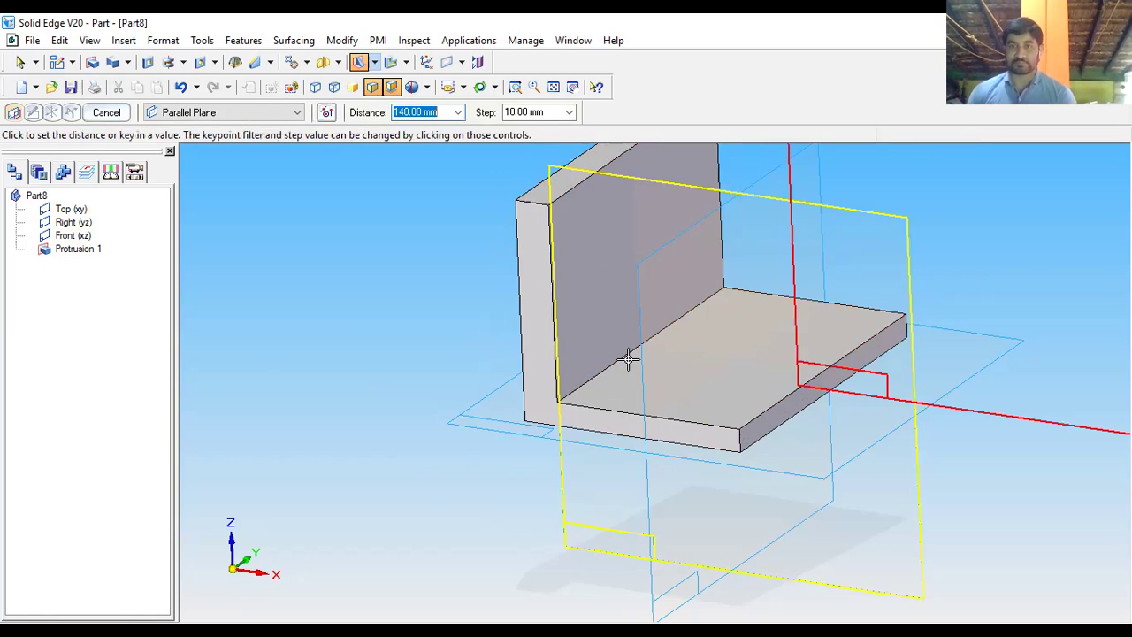
pyautogui.scroll(-2, 615, 389)
pyautogui.moveTo(689, 256); pyautogui.dragTo(715, 245, button='middle')
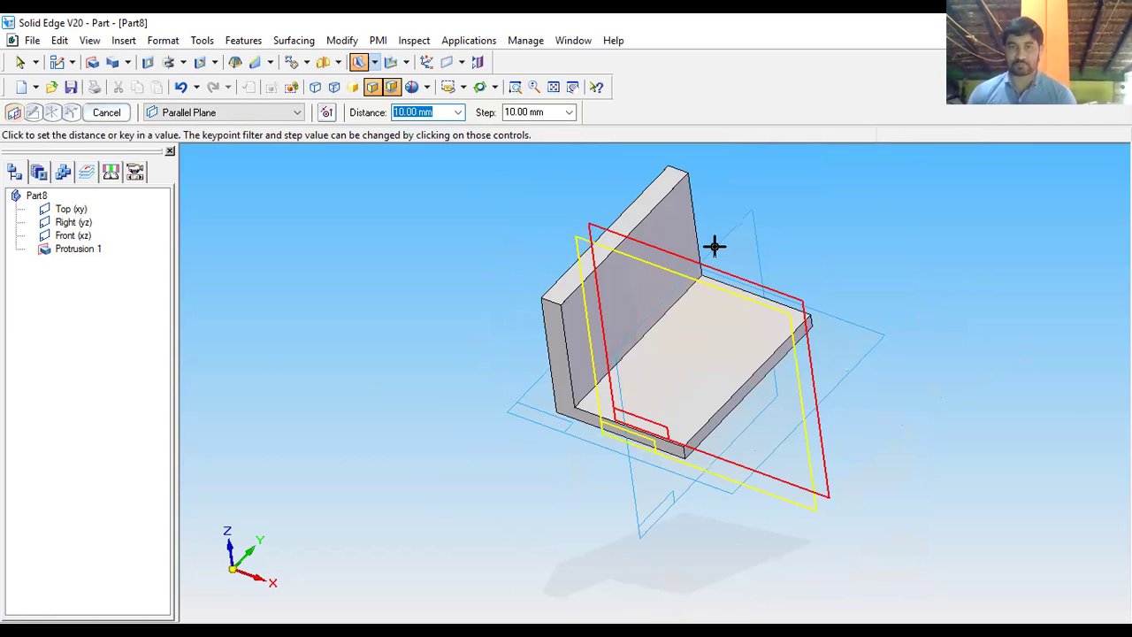
pyautogui.click(277, 117)
pyautogui.click(277, 130)
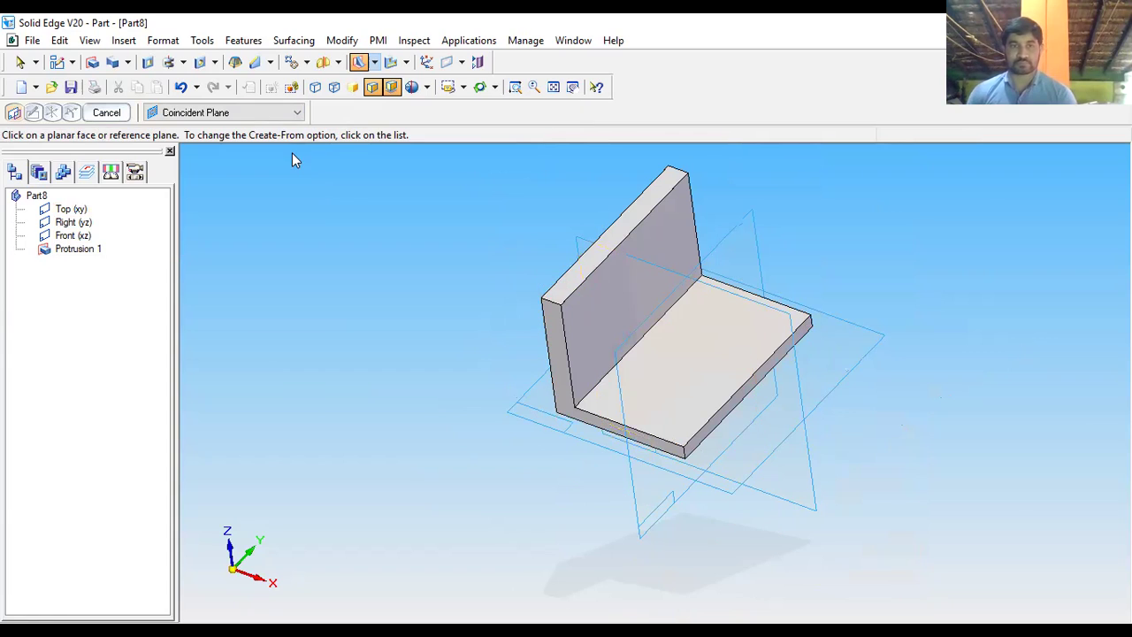
pyautogui.click(634, 257)
pyautogui.click(614, 254)
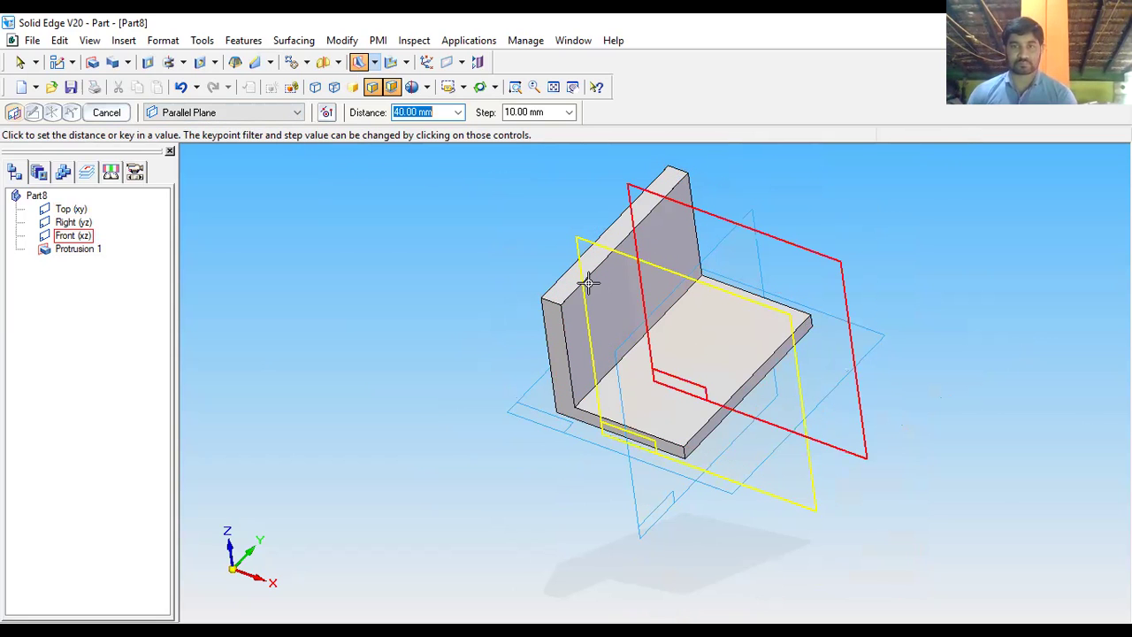
pyautogui.click(566, 324)
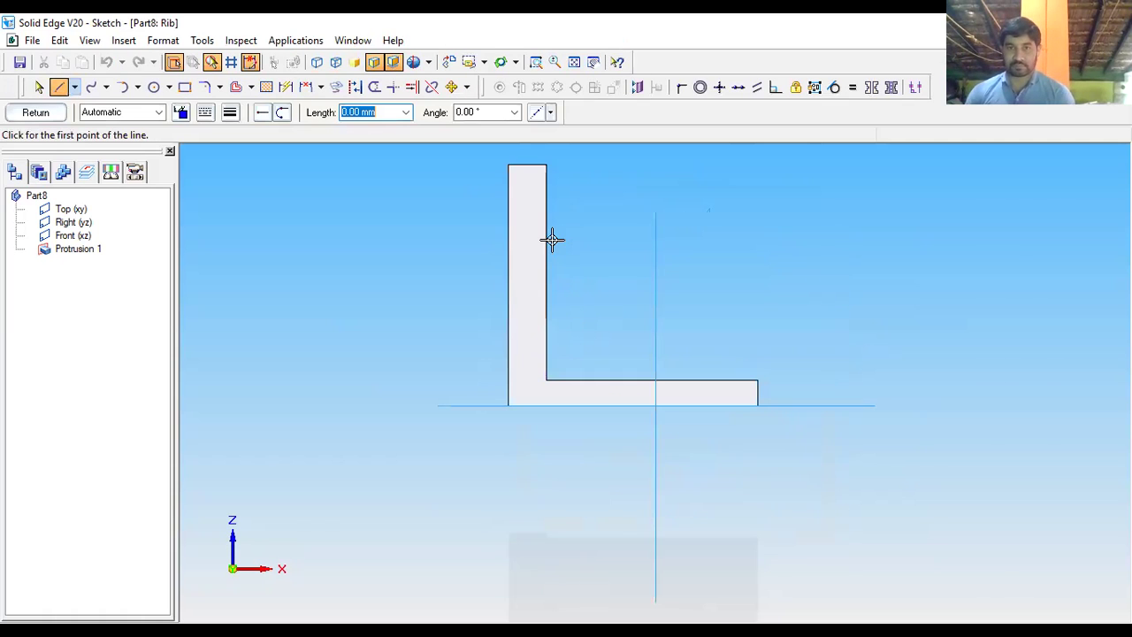
# Sketch a diagonal rib line about 56 mm long from the upright wall's inner face to the base's top face, and close the sketch.
pyautogui.click(546, 228)
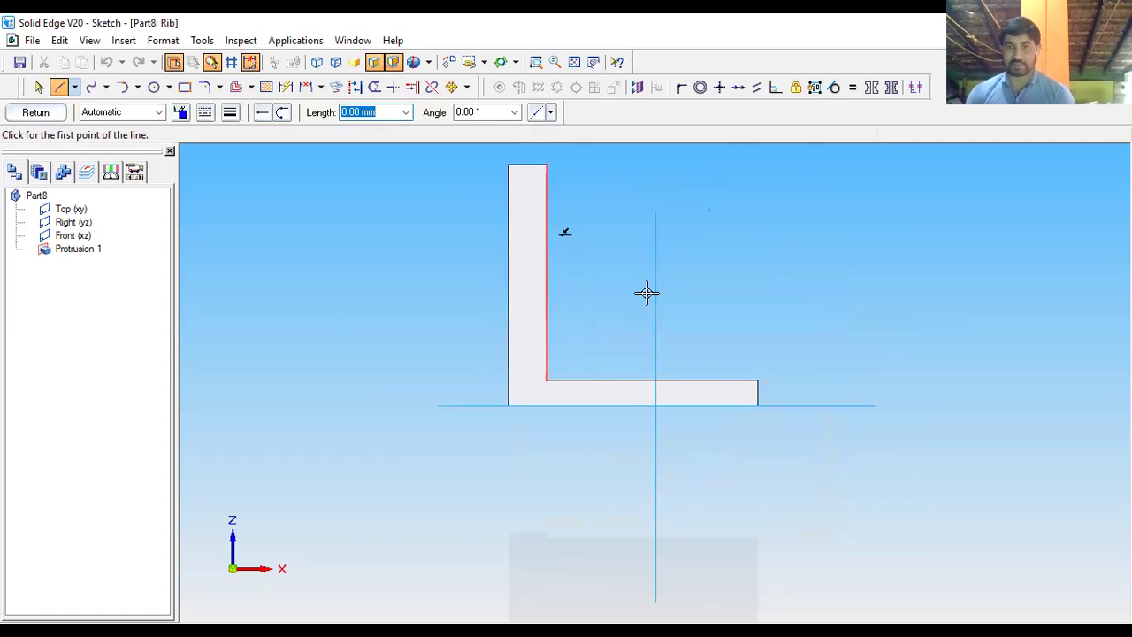
pyautogui.click(710, 392)
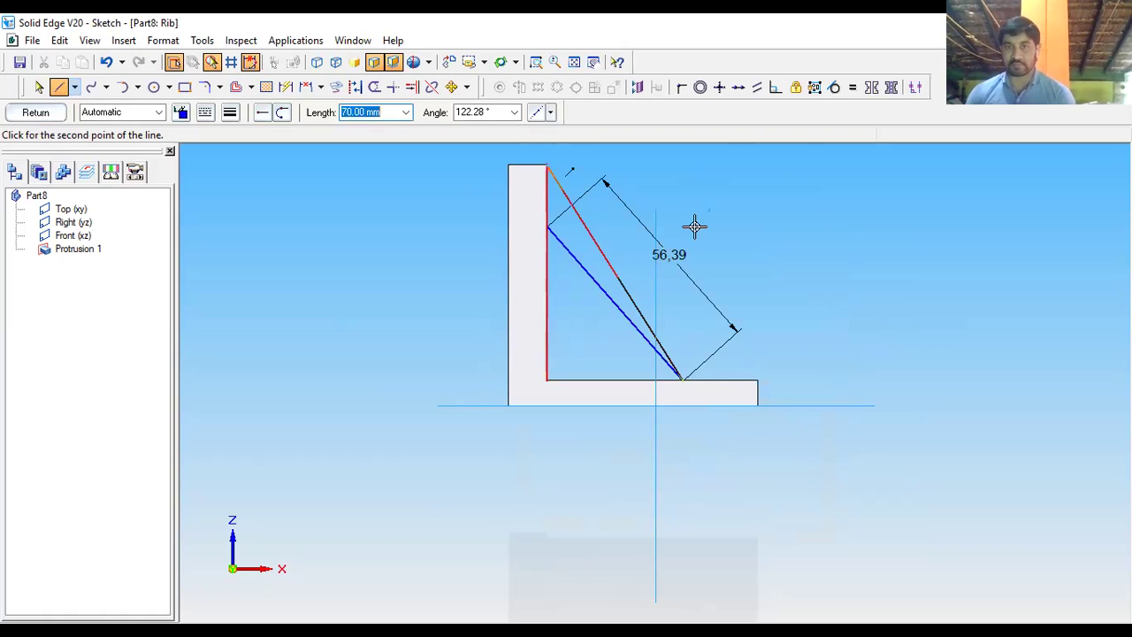
pyautogui.click(770, 380)
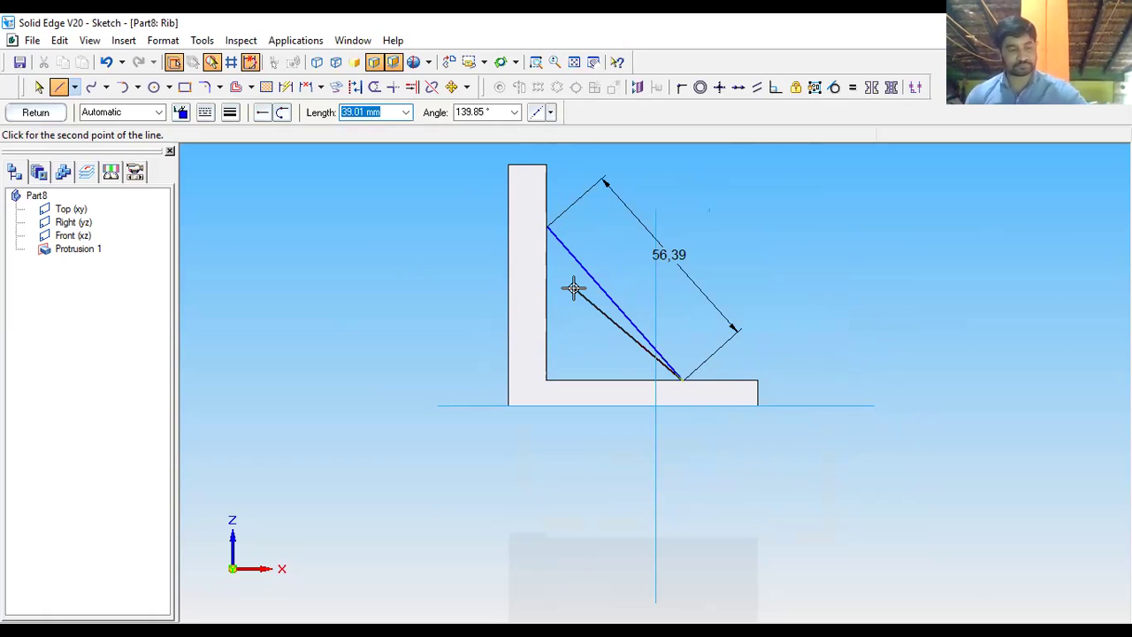
pyautogui.press('Escape')
pyautogui.press('Escape')
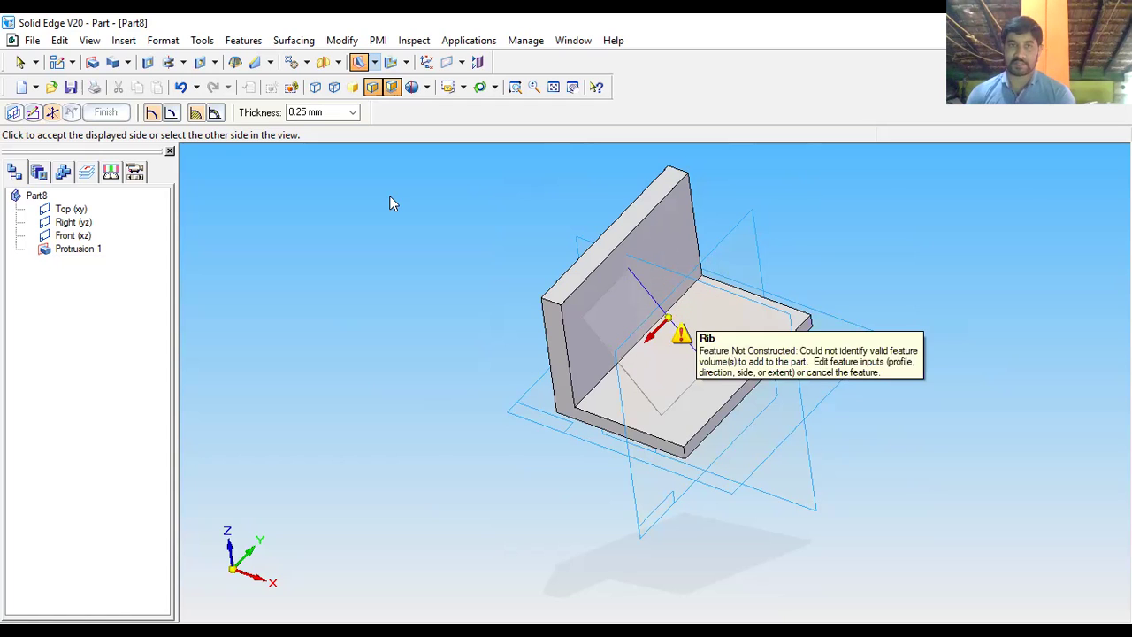
# Try to create the rib with a 5 mm thickness towards the inner corner, and cancel the feature.
pyautogui.click(292, 111)
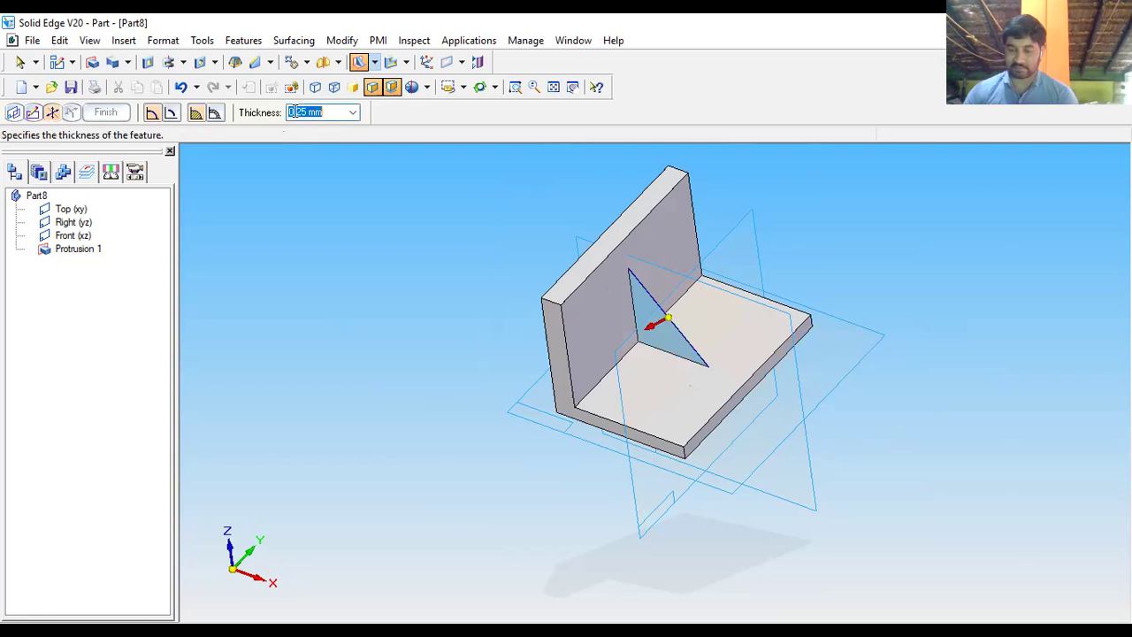
pyautogui.write('5')
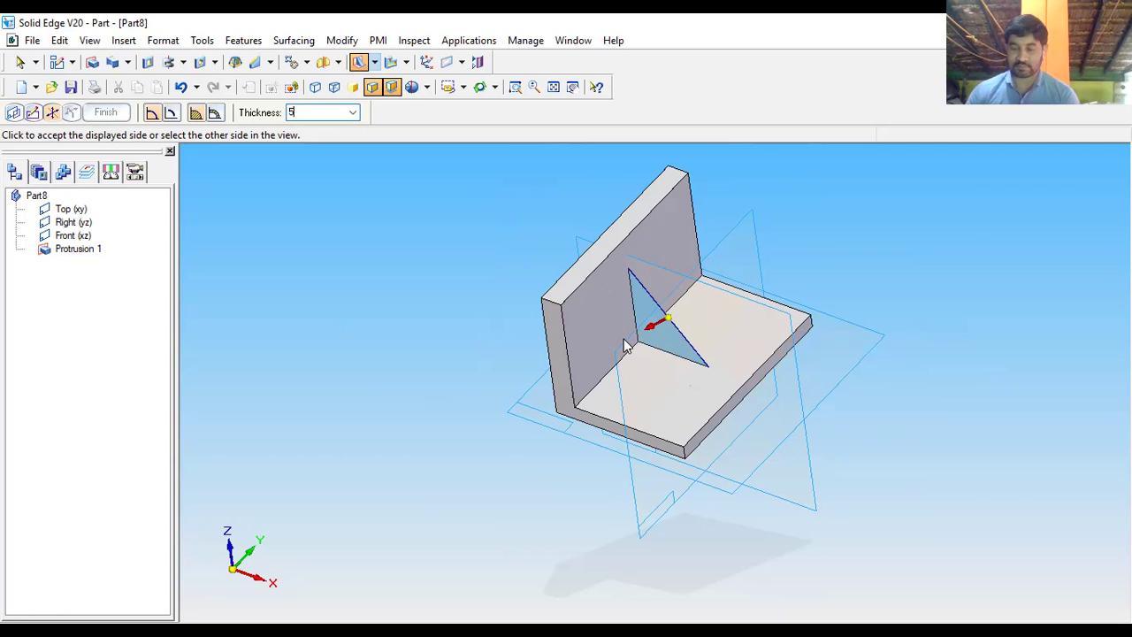
pyautogui.press('Return')
pyautogui.scroll(2, 717, 309)
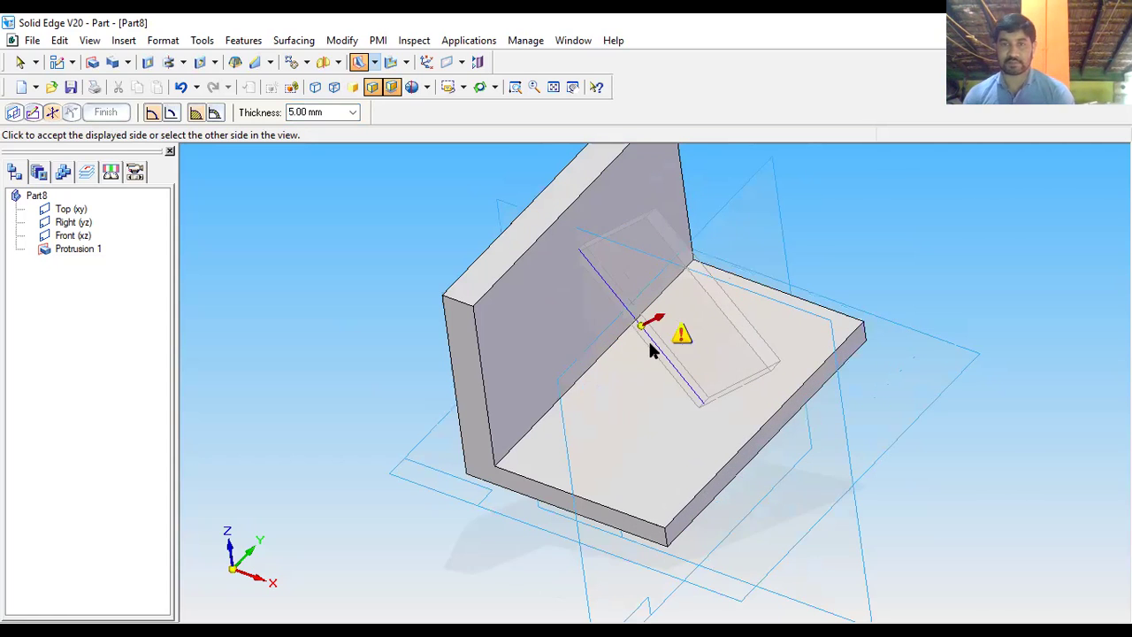
pyautogui.click(597, 390)
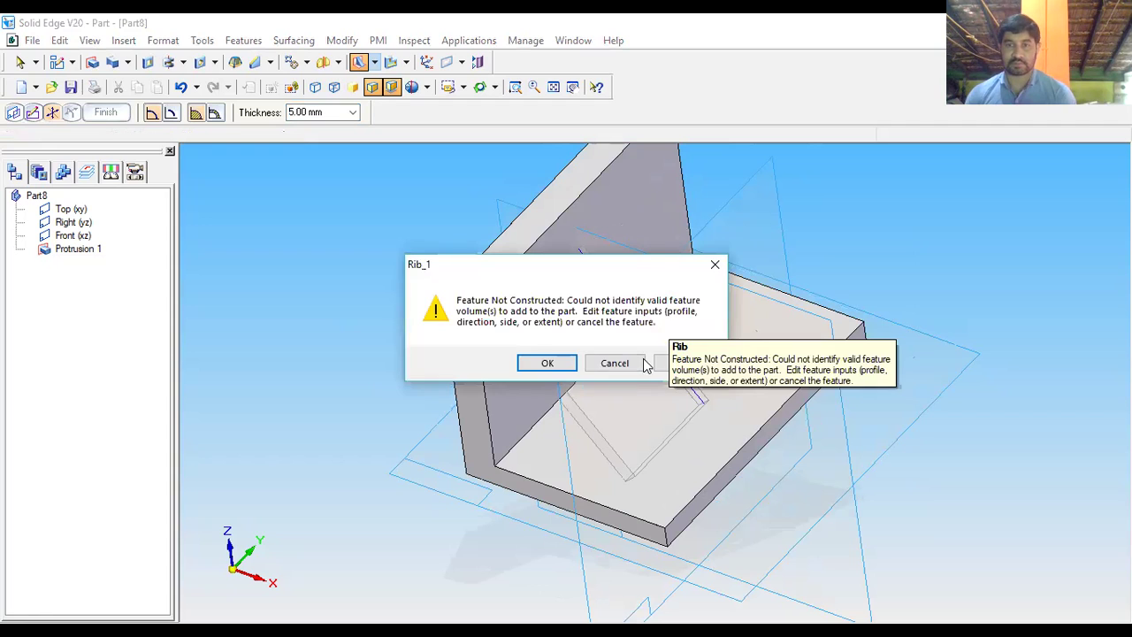
pyautogui.click(716, 267)
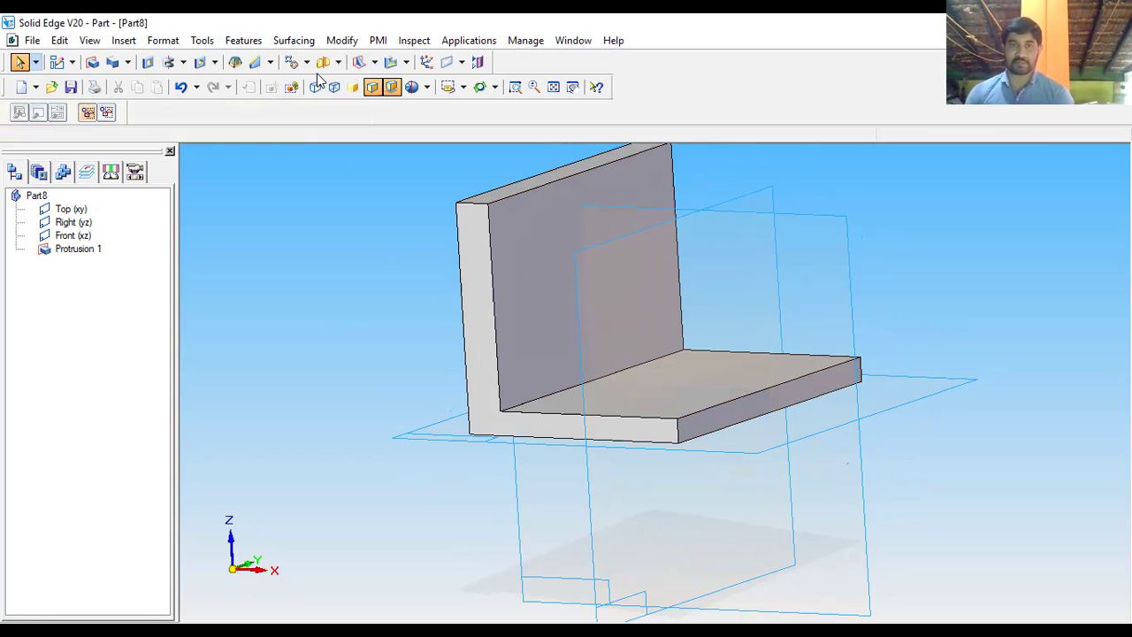
# Restart the rib on the coincident Front (xz) plane and sketch a diagonal line about 46 mm long between the wall and the base.
pyautogui.click(358, 64)
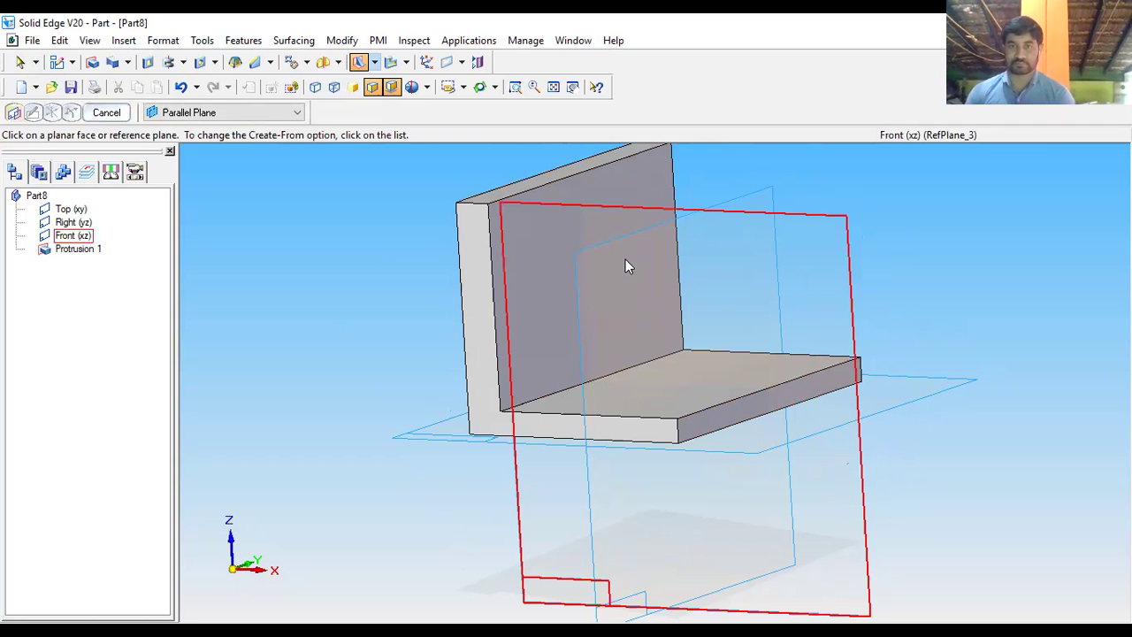
pyautogui.moveTo(625, 265); pyautogui.dragTo(575, 225, button='middle')
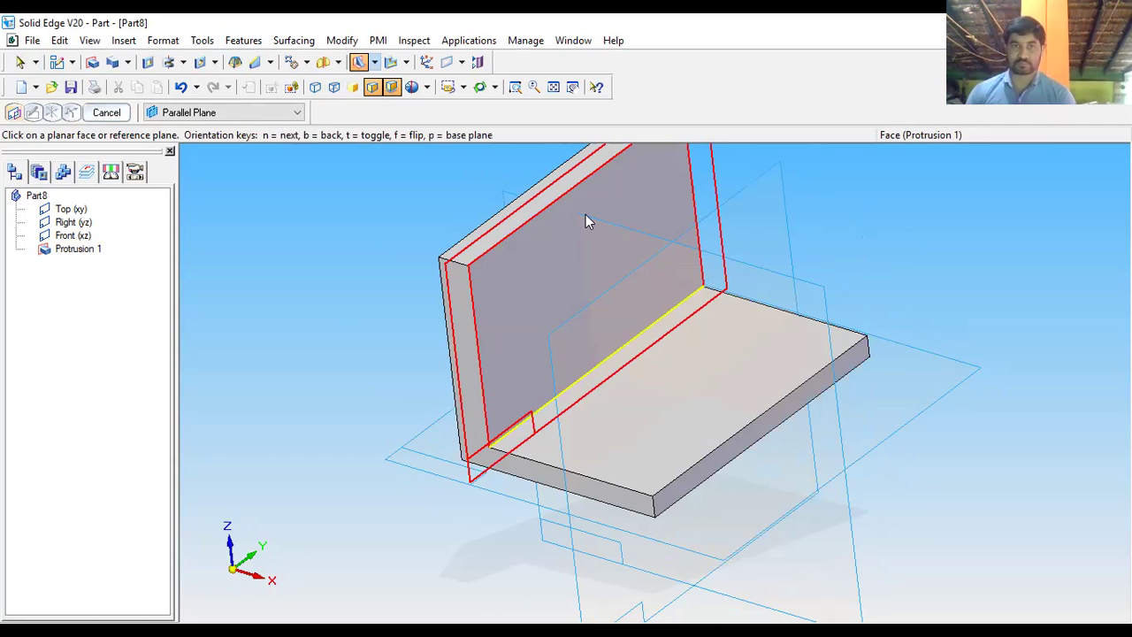
pyautogui.click(294, 114)
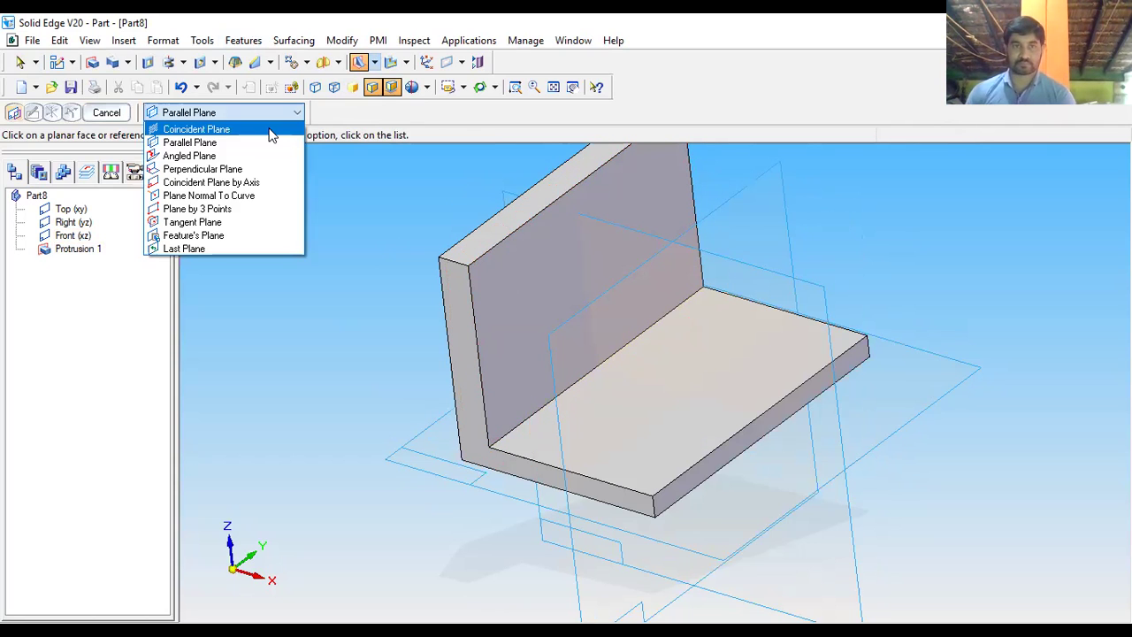
pyautogui.click(610, 214)
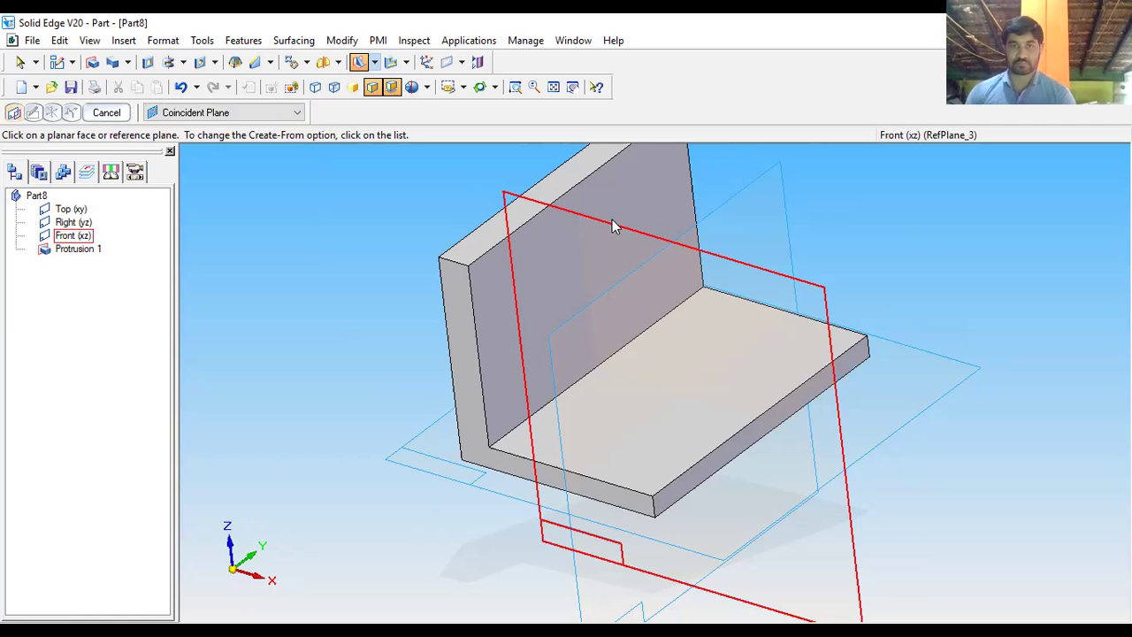
pyautogui.click(605, 226)
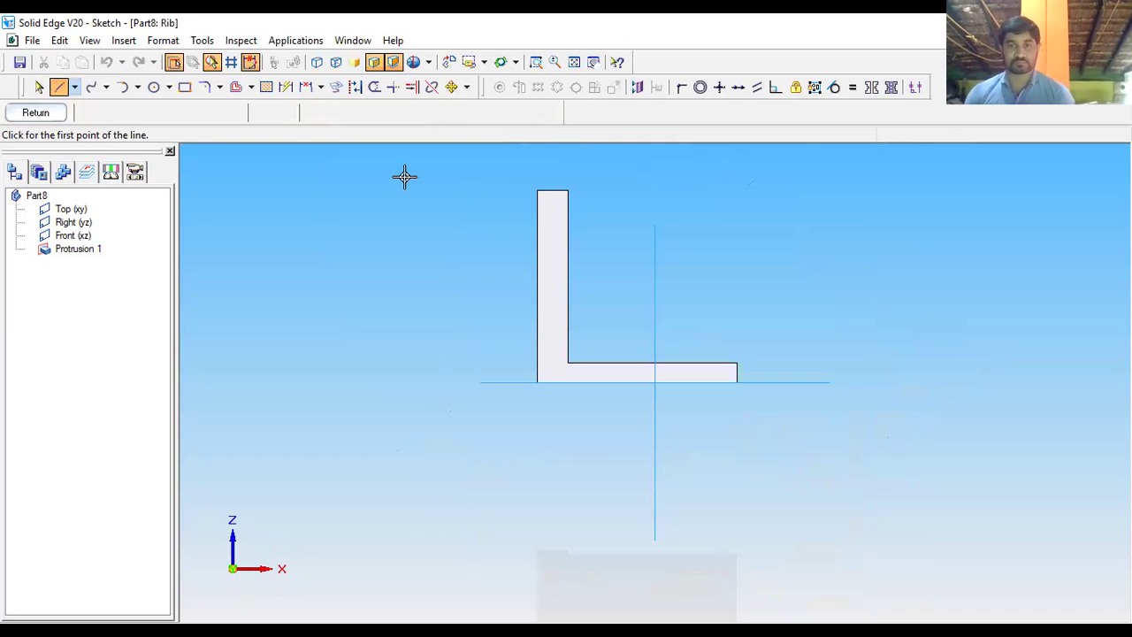
pyautogui.click(586, 295)
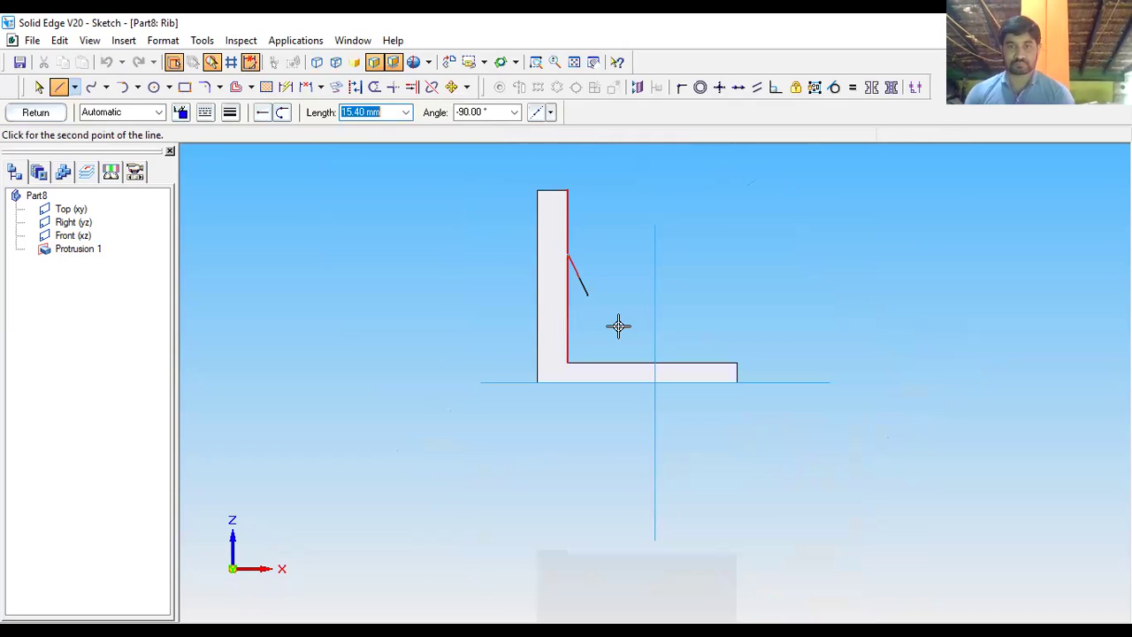
pyautogui.click(647, 362)
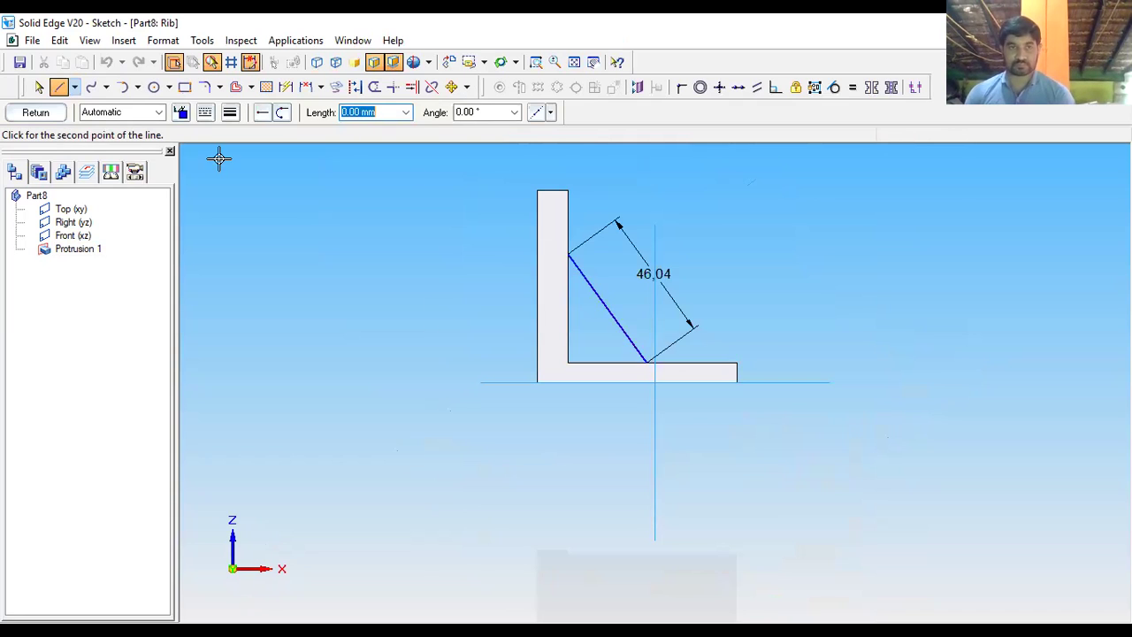
pyautogui.click(46, 115)
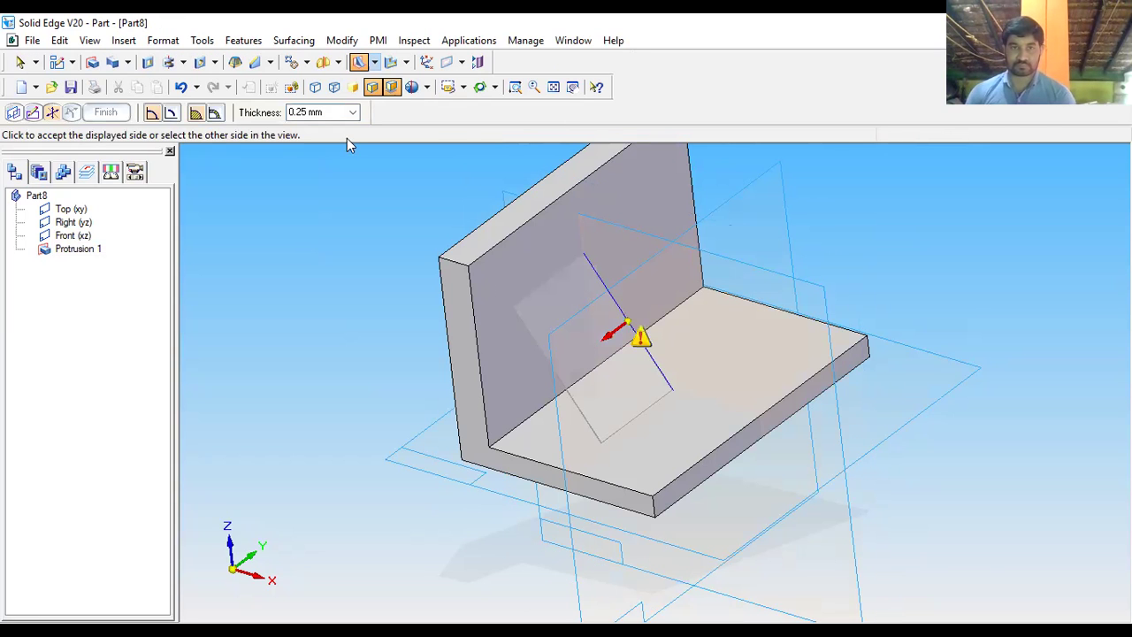
# Set the rib thickness to 5 mm, direct it towards the inner corner, and finish the rib.
pyautogui.moveTo(326, 114); pyautogui.dragTo(275, 123)
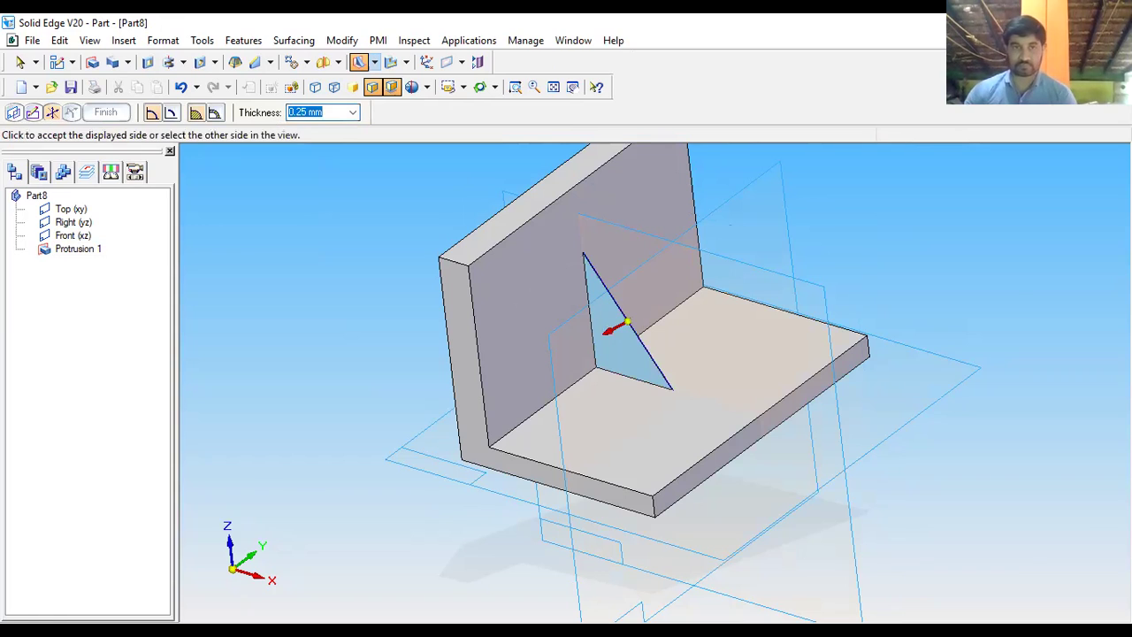
pyautogui.write('5')
pyautogui.press('Return')
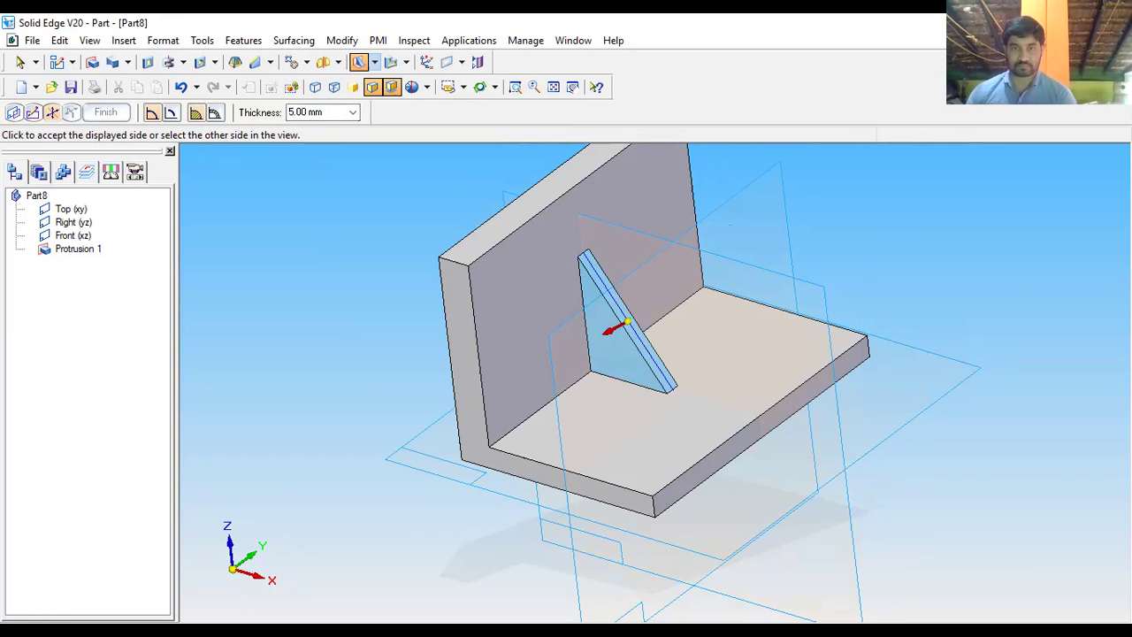
pyautogui.click(592, 338)
pyautogui.click(115, 115)
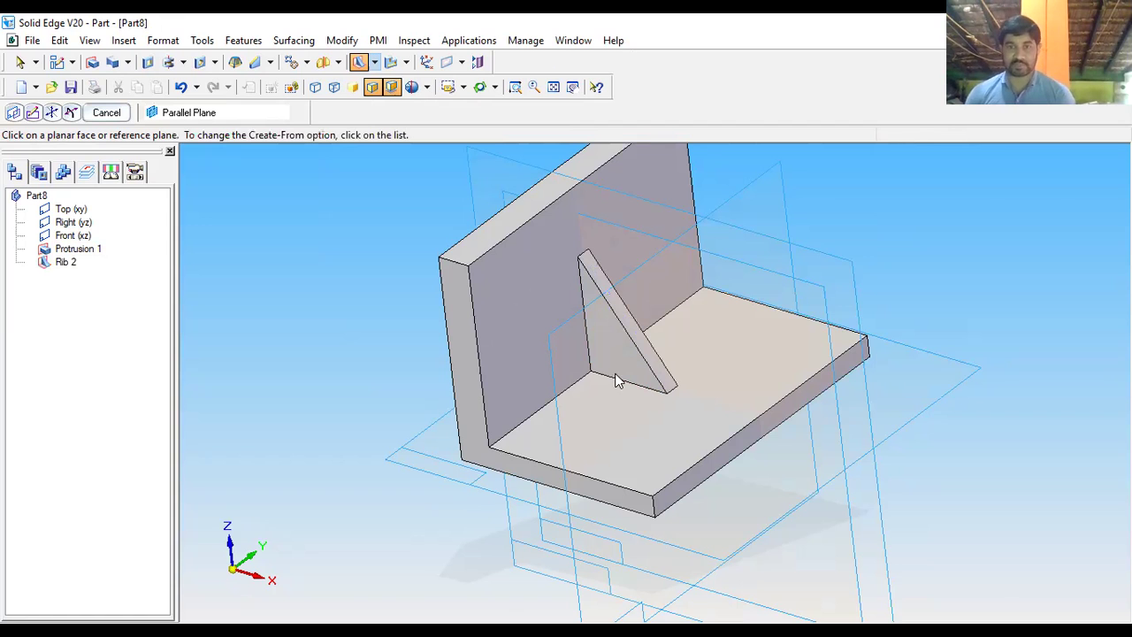
# Inspect the rib from several angles, switch to the PowerPoint presentation, and advance from the Rib slide to the Macros slide.
pyautogui.moveTo(615, 325); pyautogui.dragTo(650, 327, button='middle')
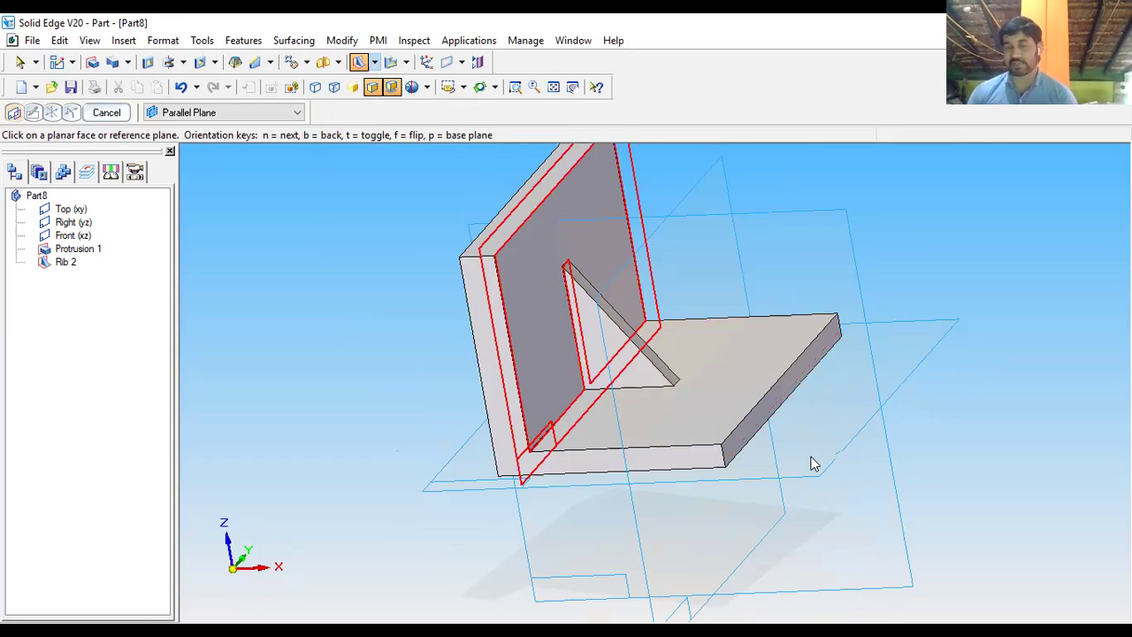
pyautogui.moveTo(728, 412); pyautogui.dragTo(609, 353, button='middle')
pyautogui.moveTo(588, 291); pyautogui.dragTo(540, 260, button='middle')
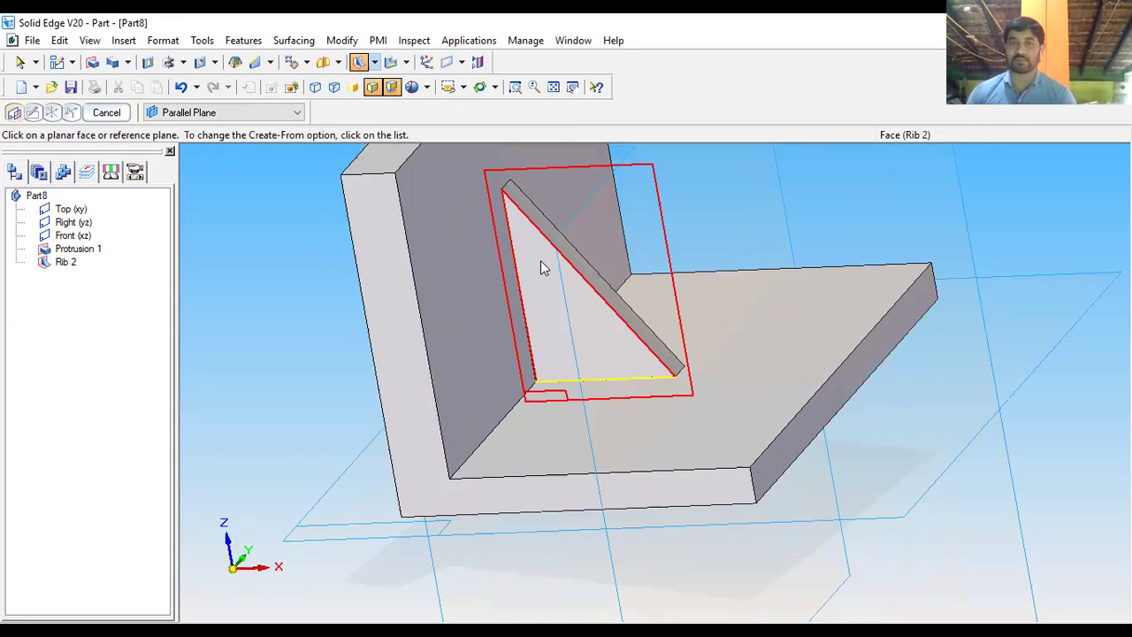
pyautogui.moveTo(550, 366); pyautogui.dragTo(543, 267, button='middle')
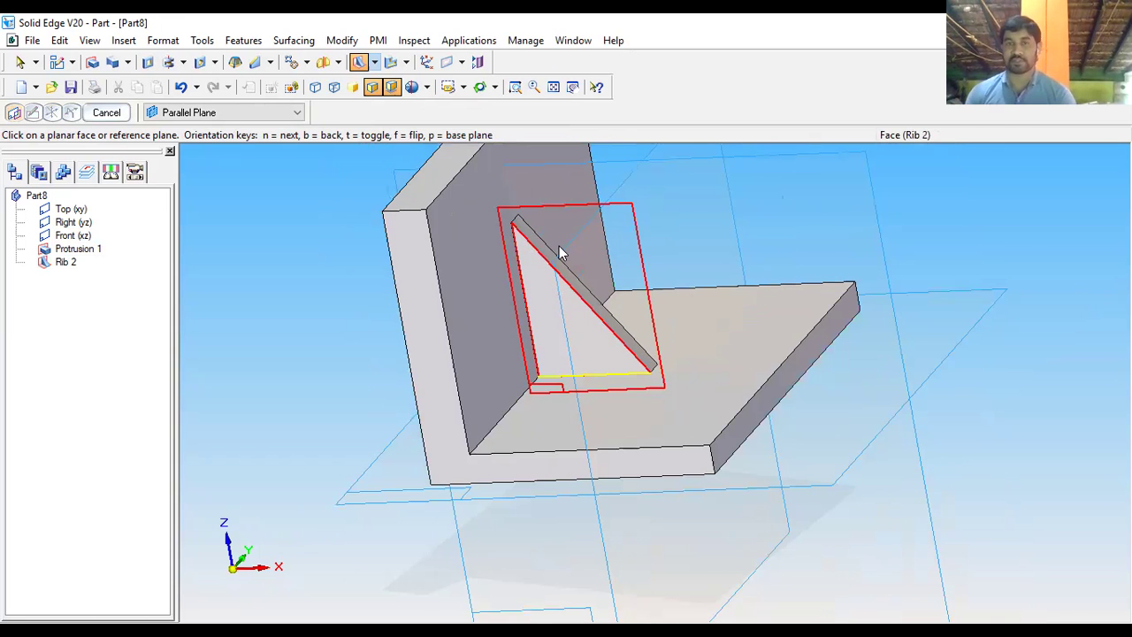
pyautogui.moveTo(660, 353); pyautogui.dragTo(506, 275, button='middle')
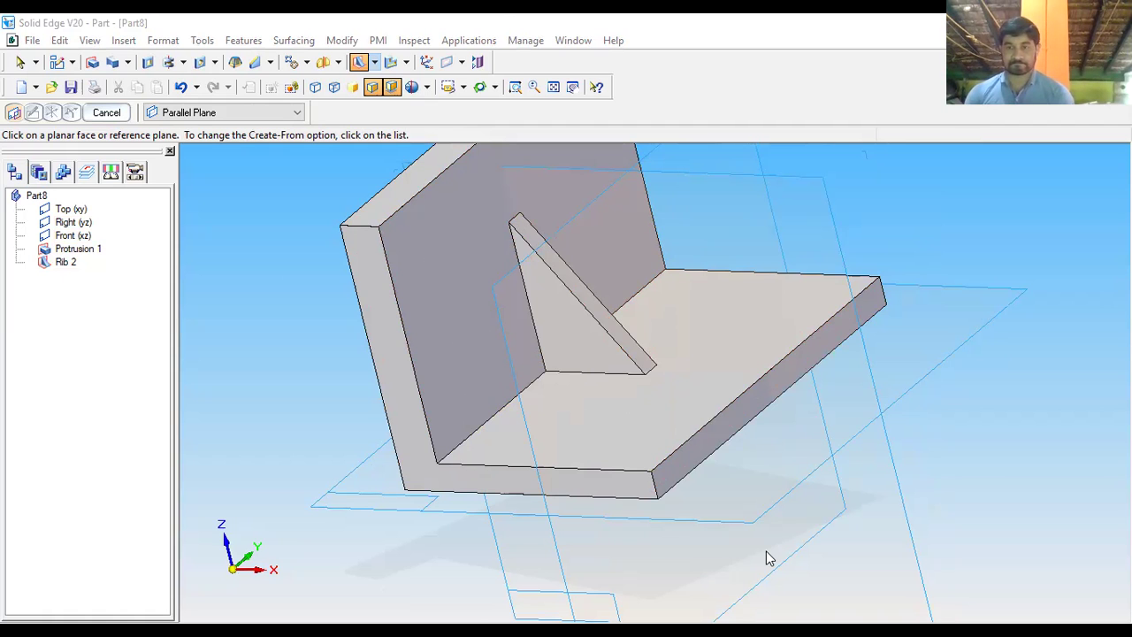
pyautogui.hotkey('alt', 'Tab')
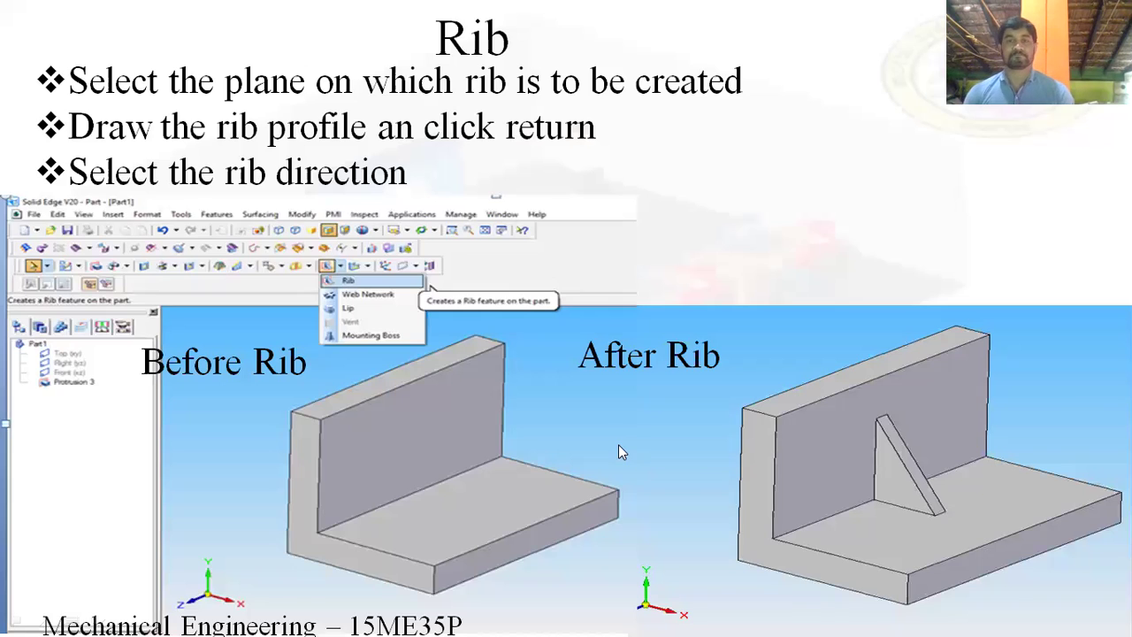
pyautogui.click(619, 445)
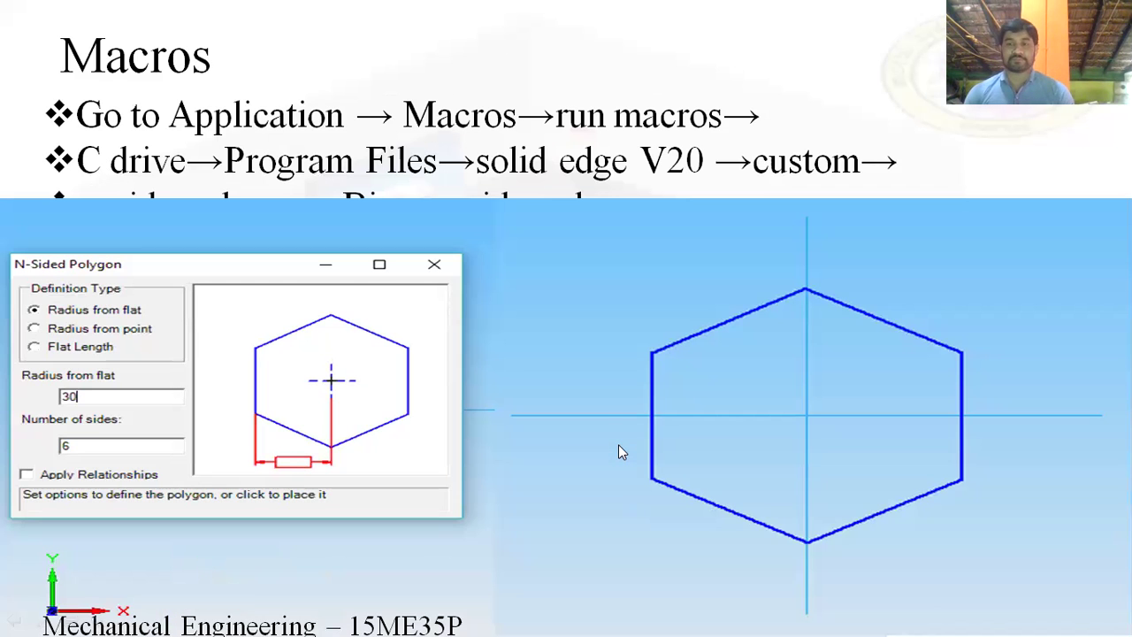